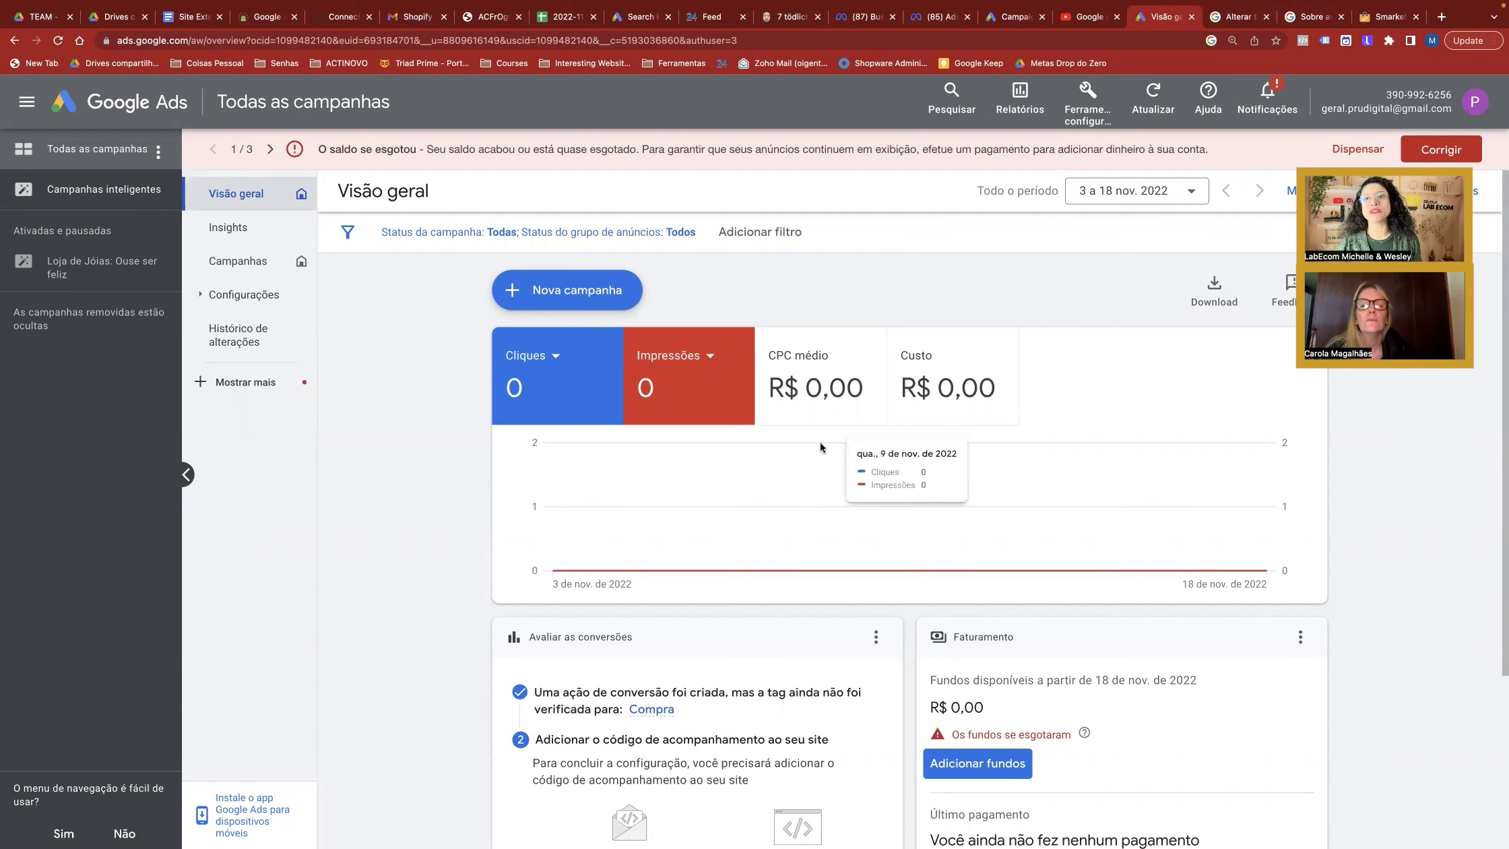
- Review the account's conversion actions in the Conversões summary and return to the campaign overview
{"action": "left_click", "coordinate": [1084, 106]}
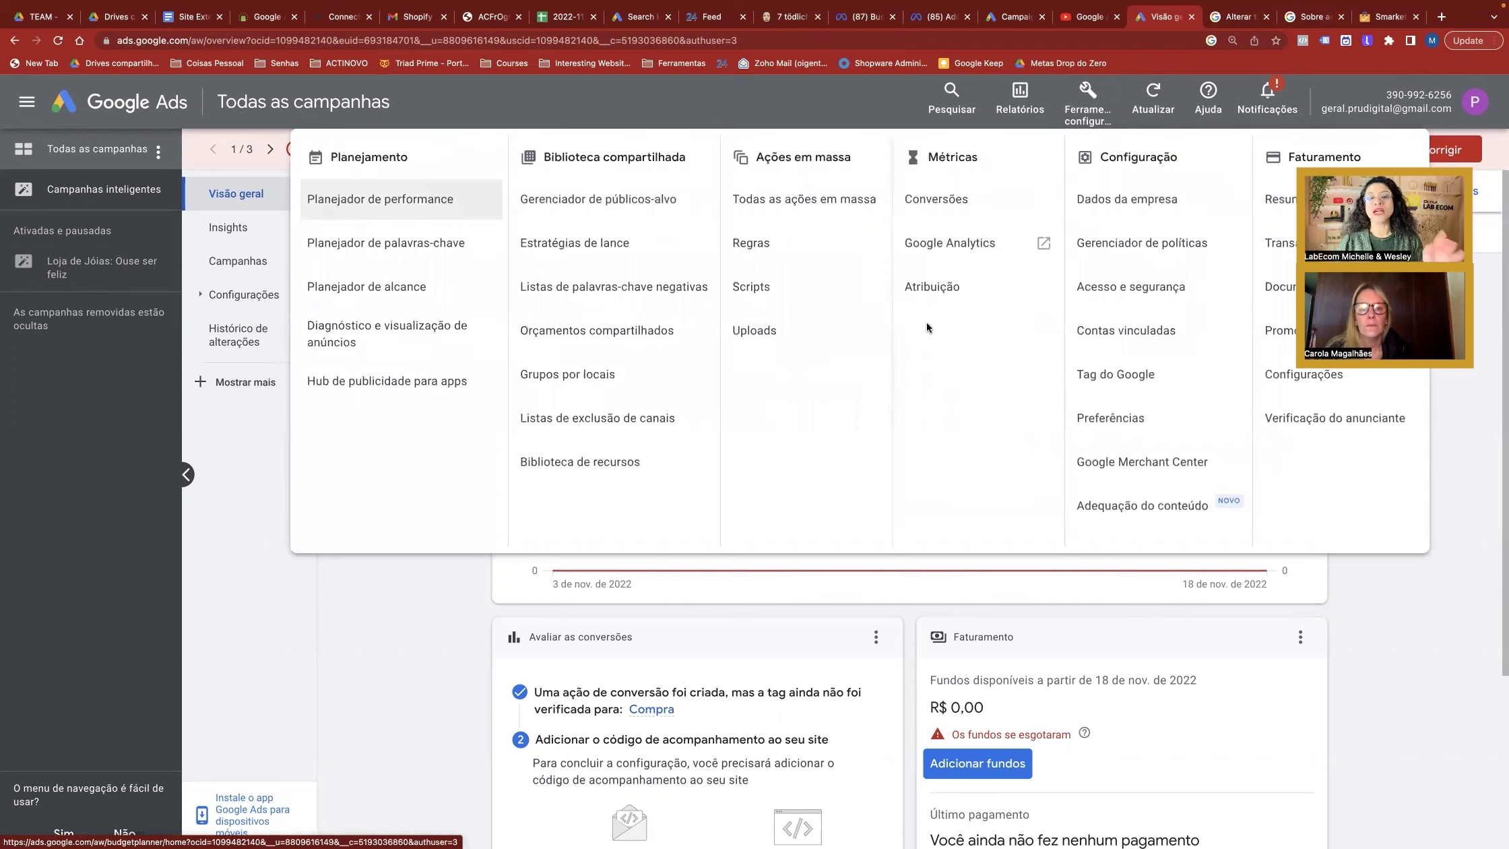
{"action": "left_click", "coordinate": [936, 216]}
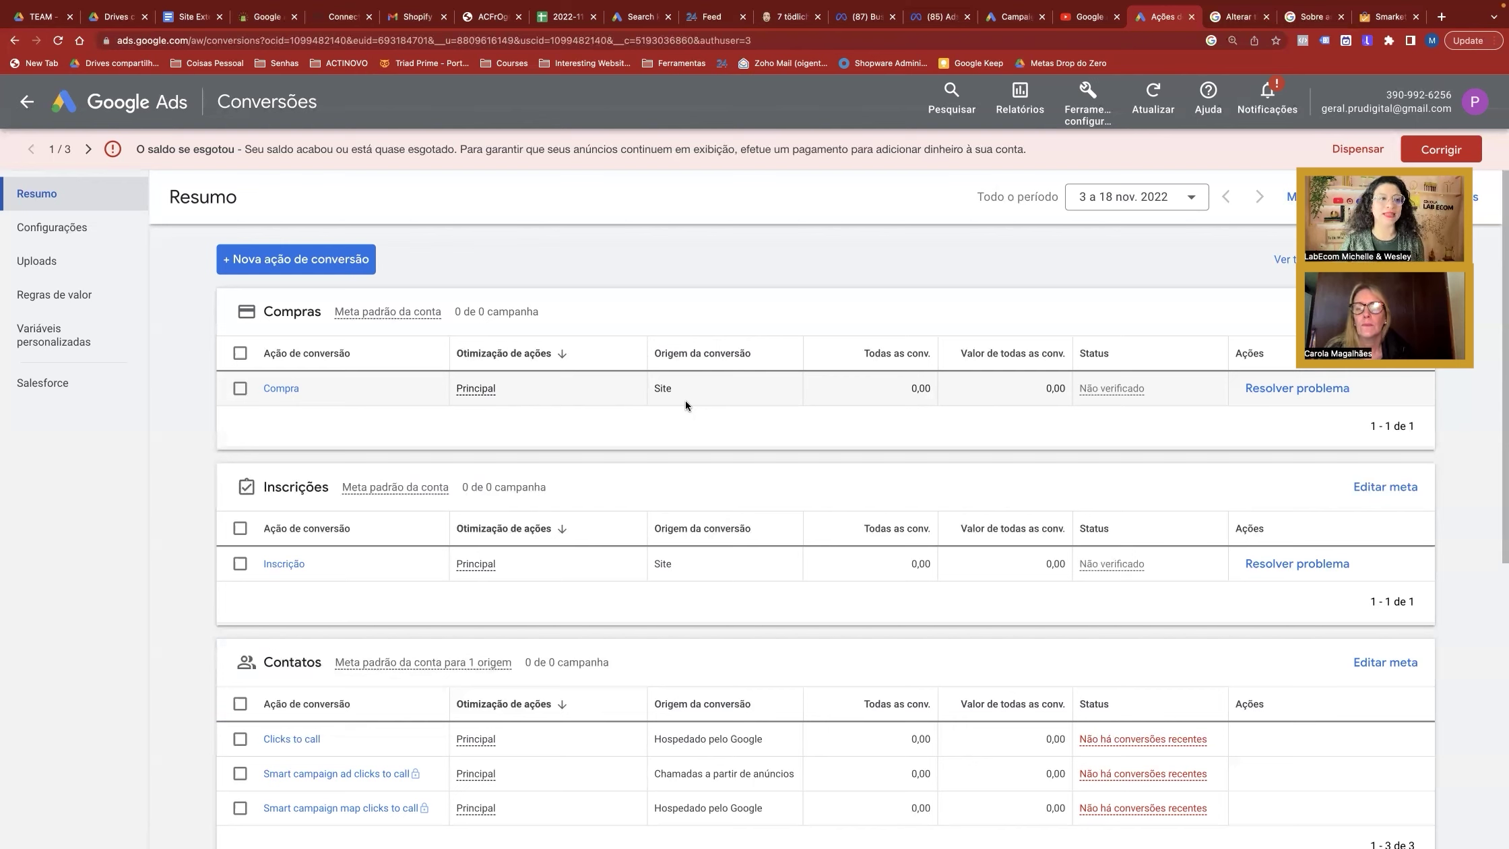
{"action": "left_click", "coordinate": [113, 101]}
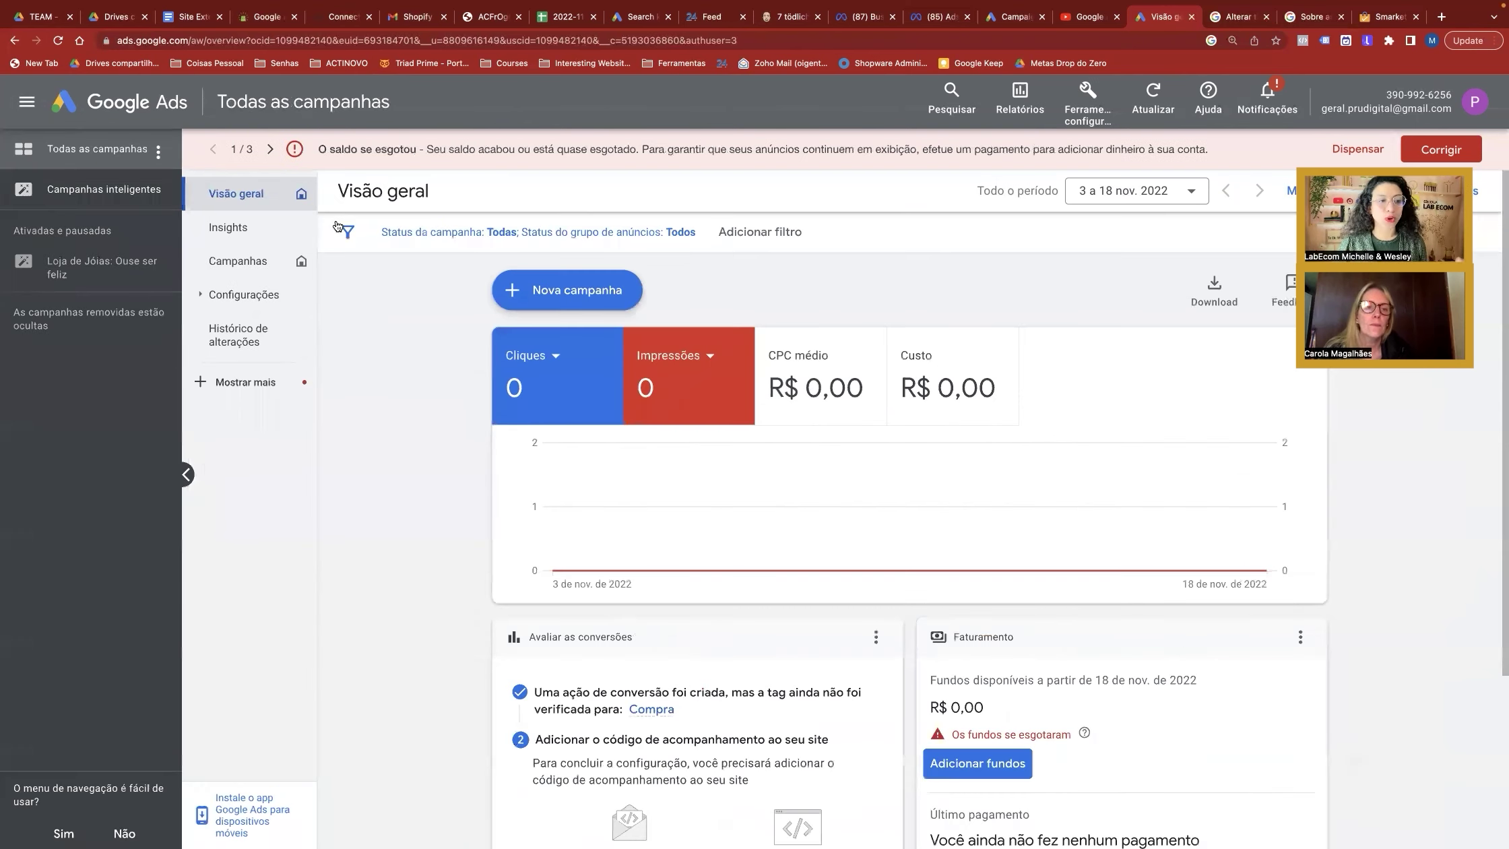
- Start a new campaign and choose Leads as its objective
{"action": "left_click", "coordinate": [544, 296]}
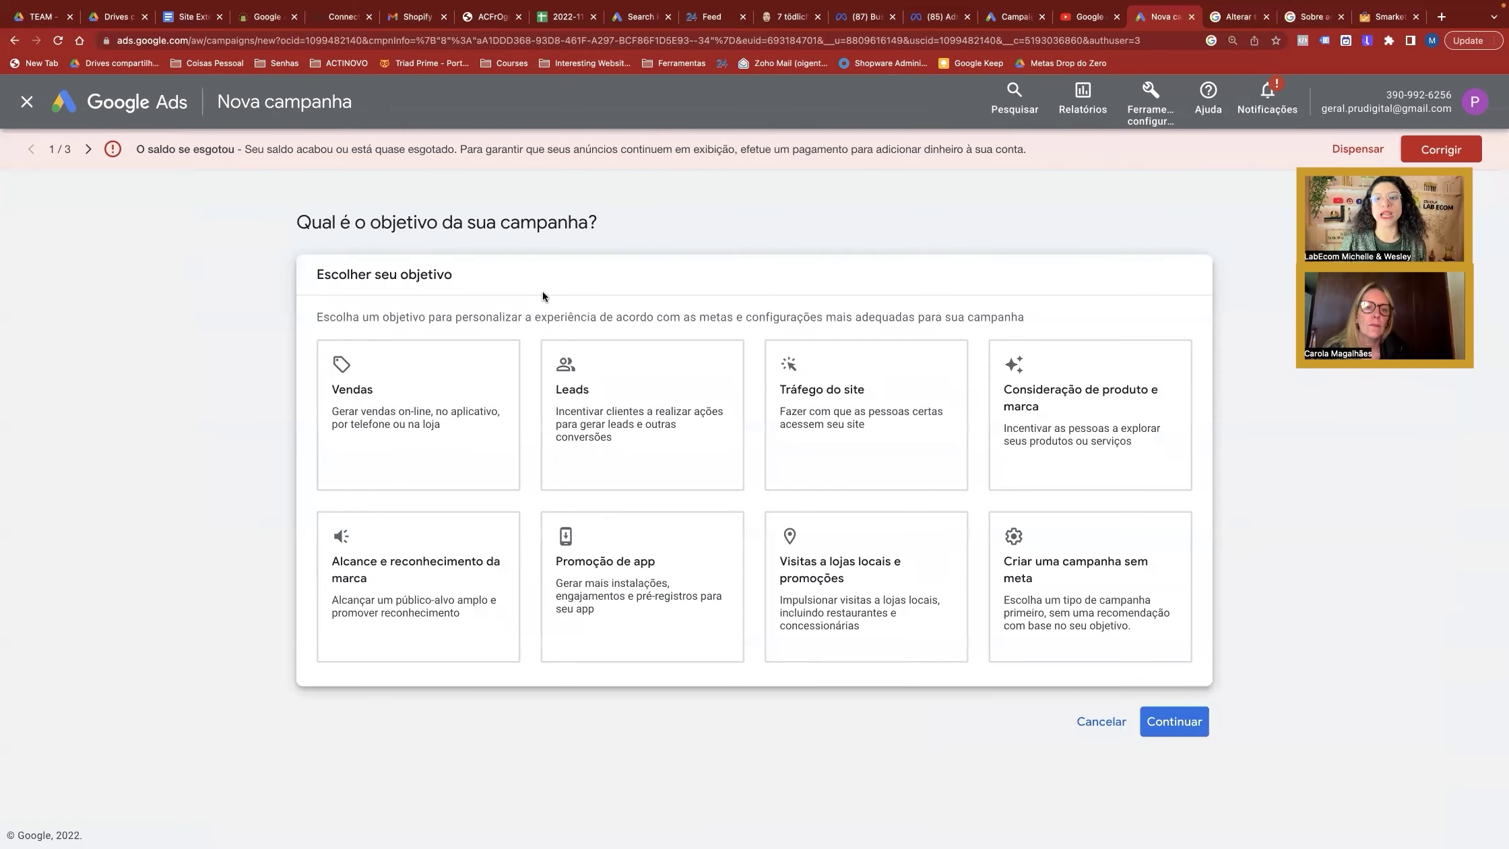
{"action": "left_click", "coordinate": [379, 382]}
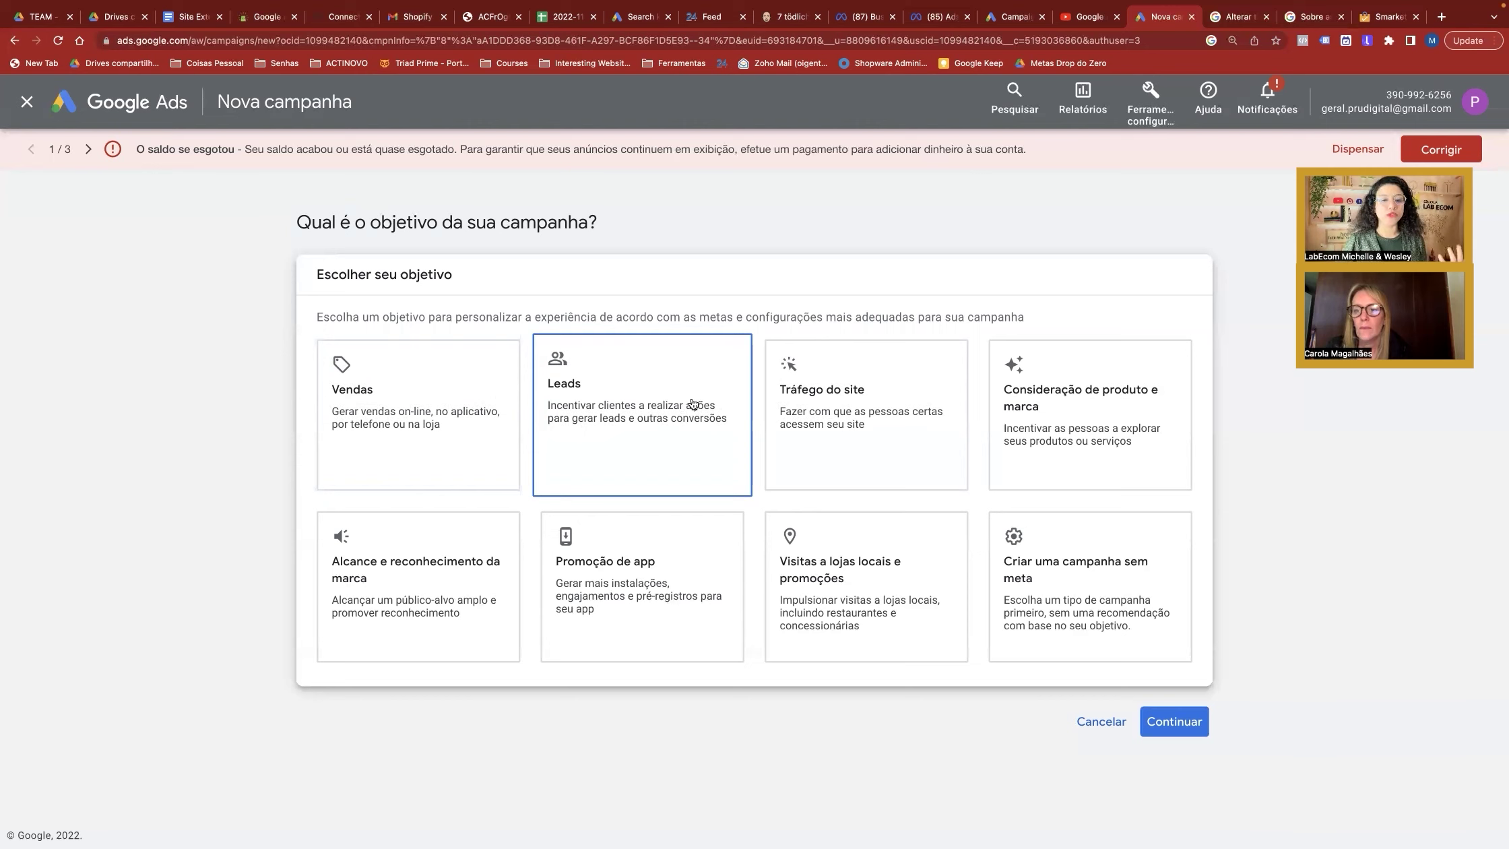
{"action": "left_click", "coordinate": [652, 403]}
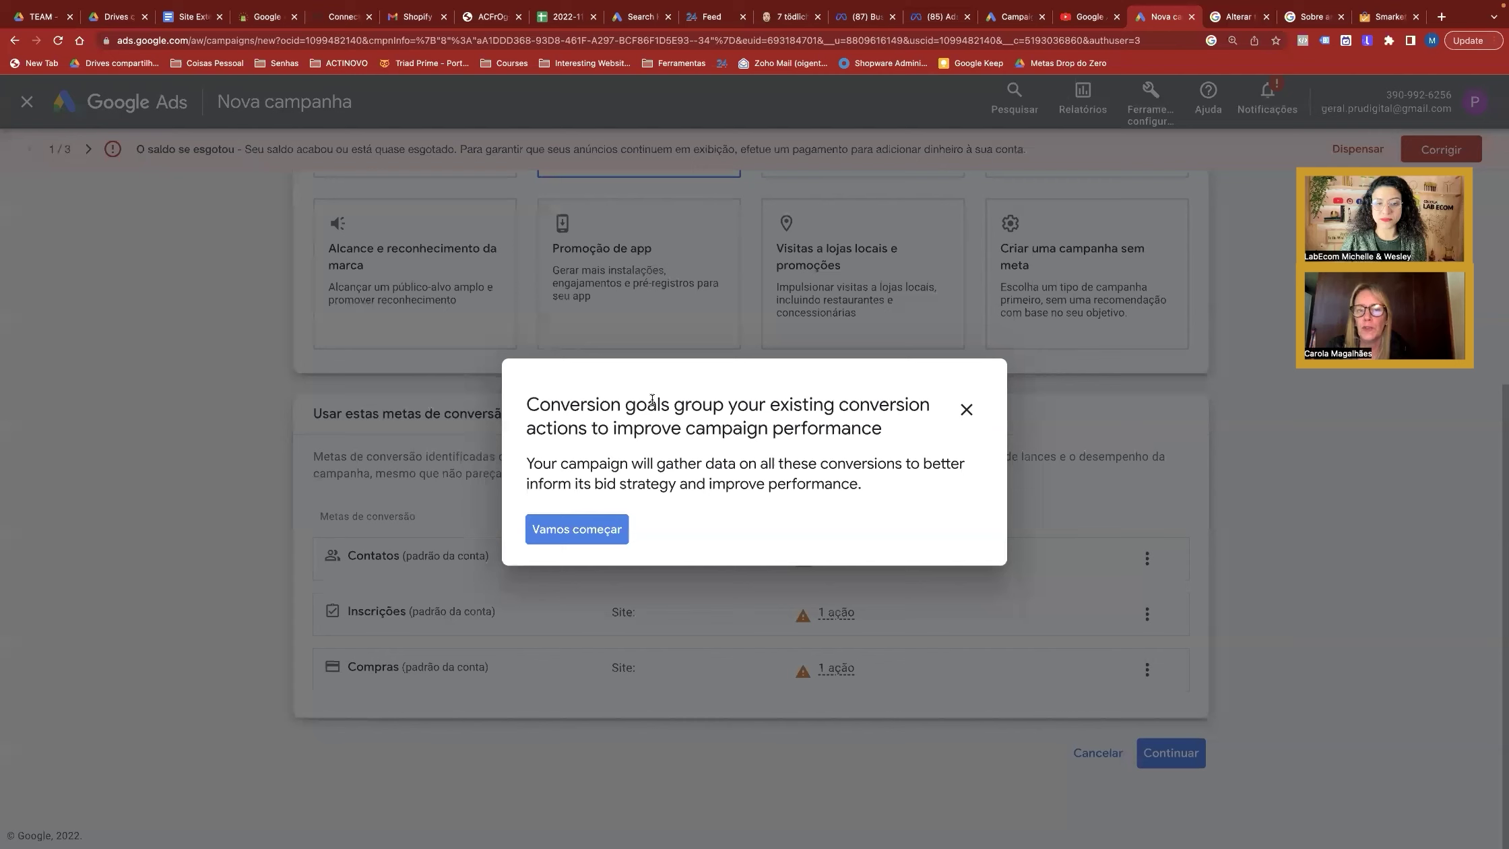
- Exit the conversion goals guide and return to the campaign objective choices
{"action": "left_click", "coordinate": [965, 409]}
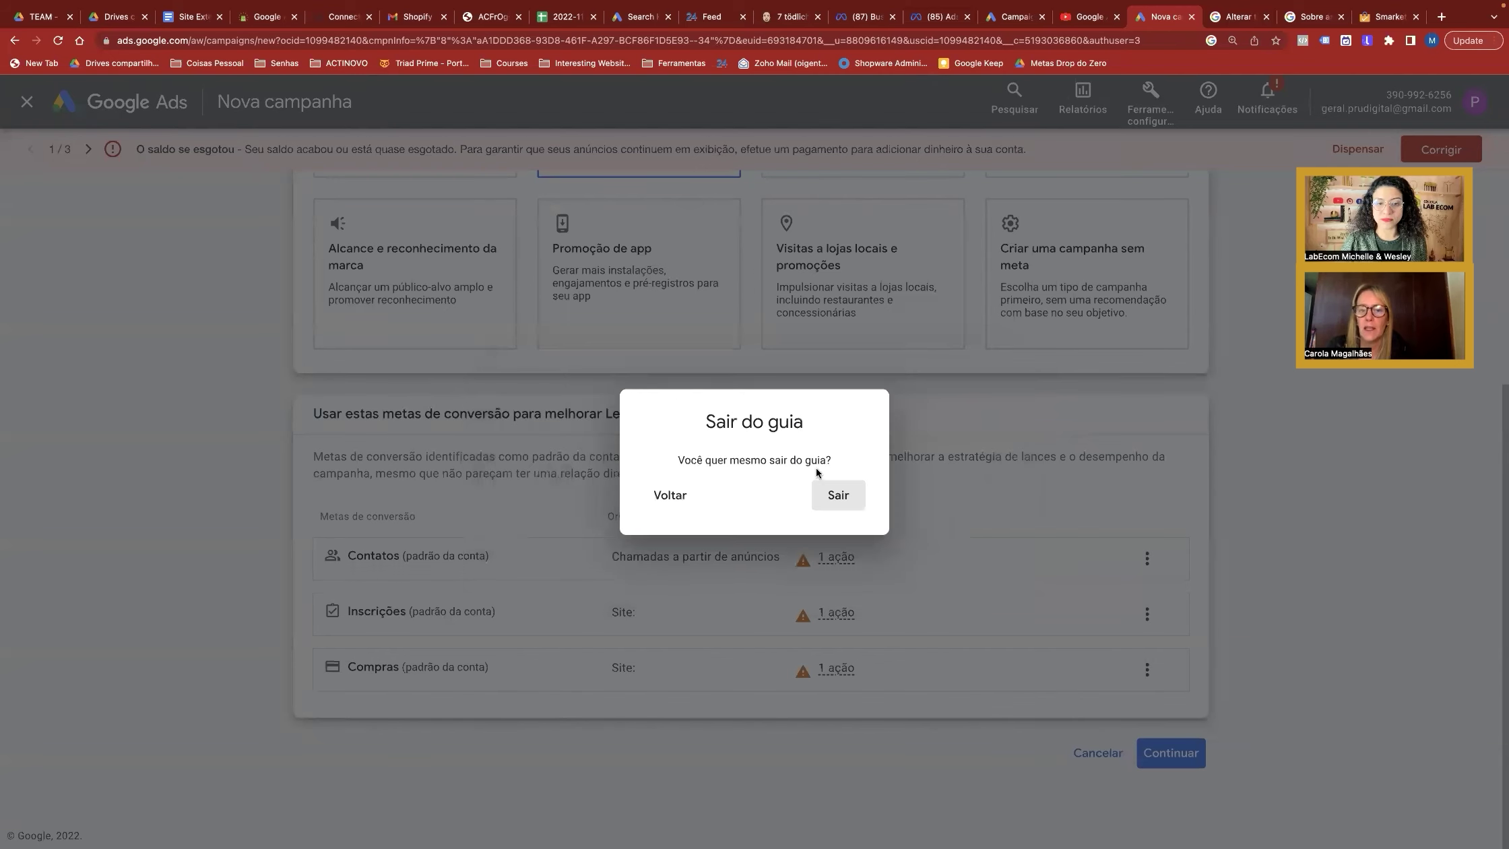
{"action": "left_click", "coordinate": [666, 496]}
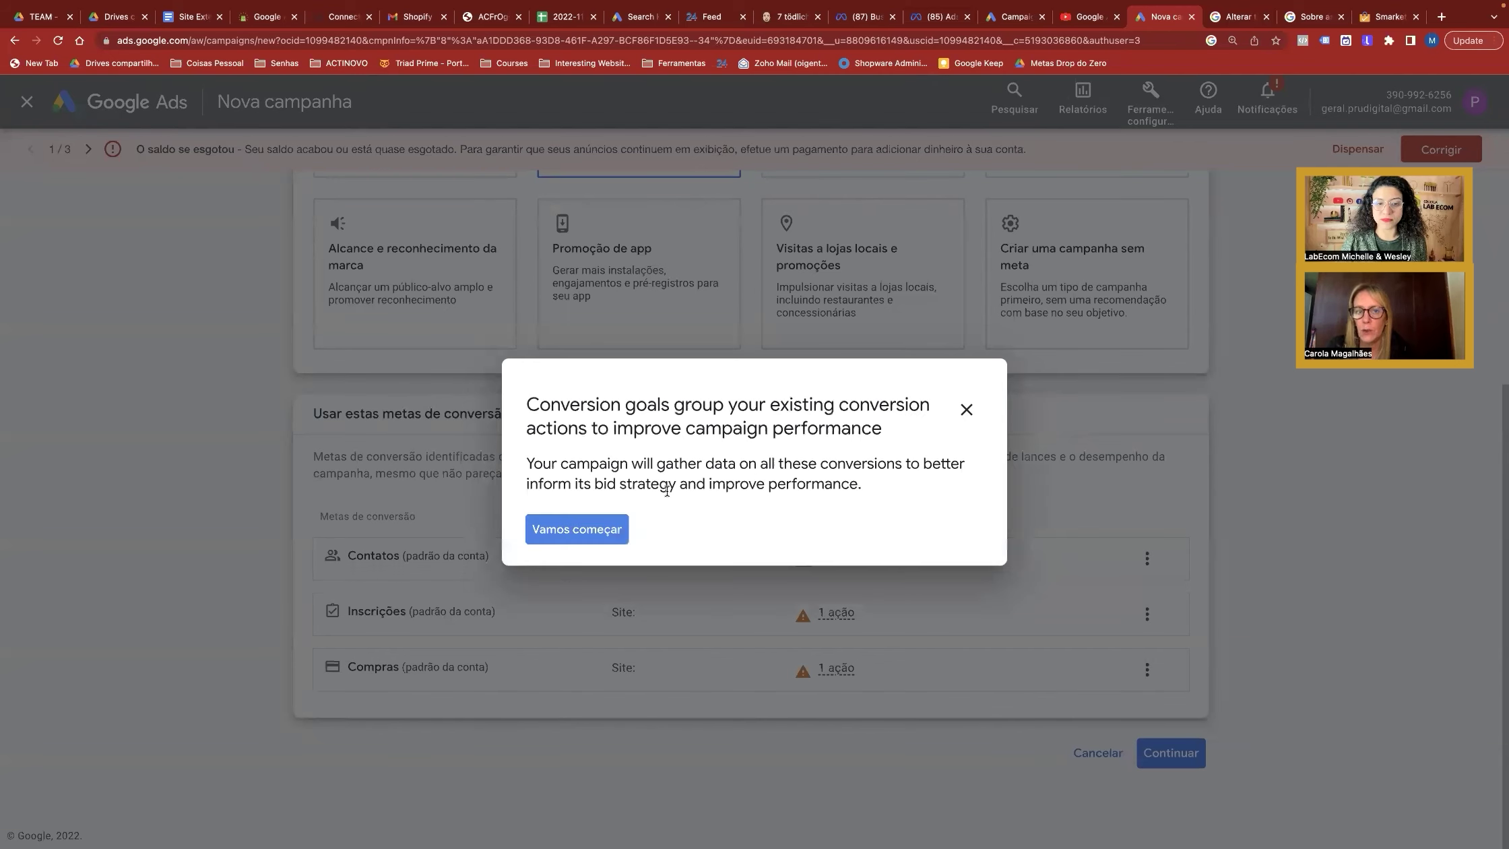
{"action": "left_click", "coordinate": [969, 412]}
{"action": "left_click", "coordinate": [857, 493]}
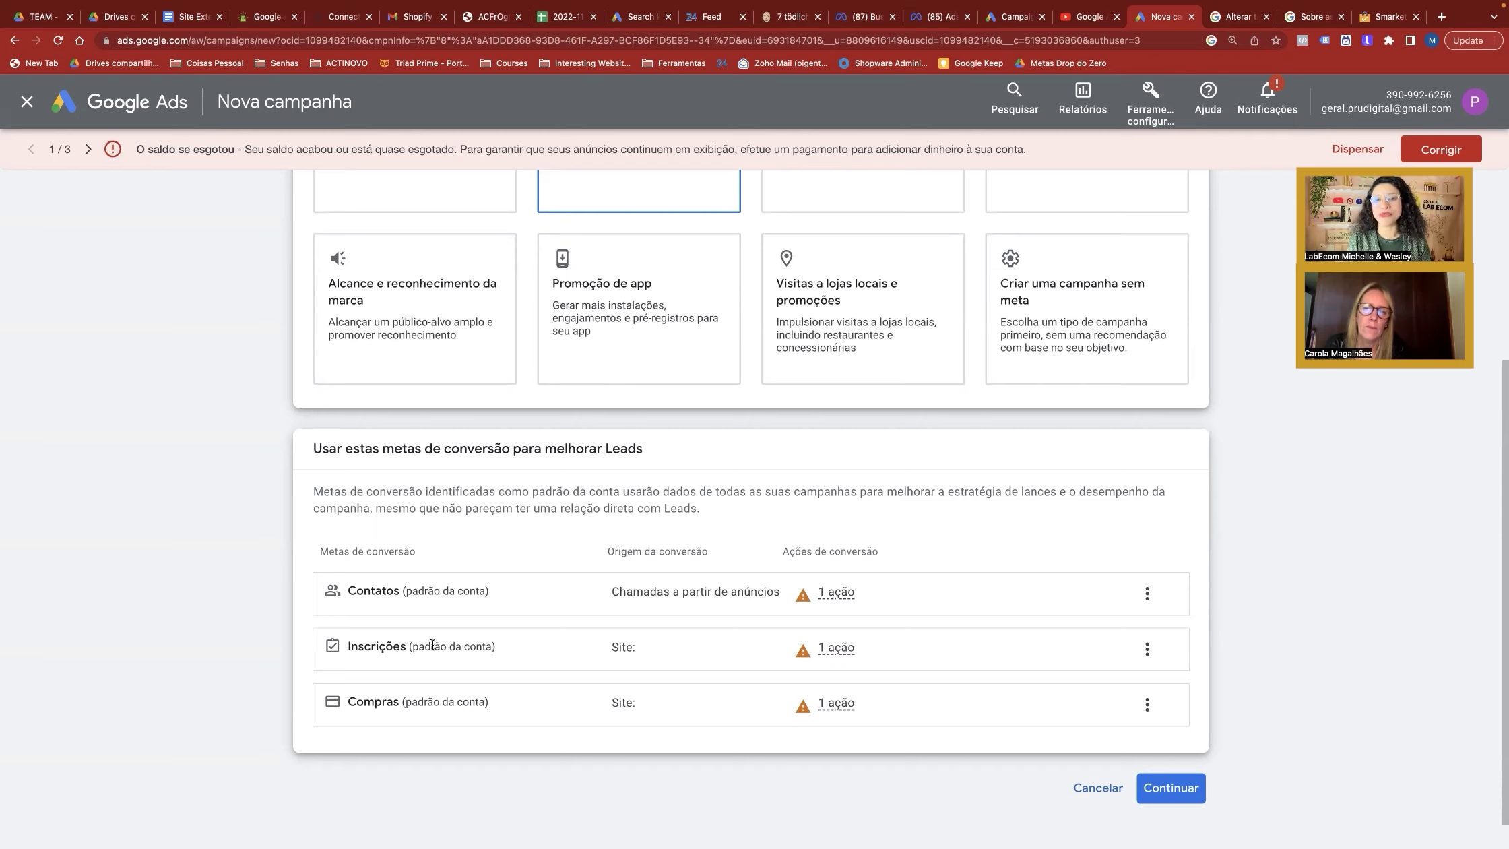
{"action": "scroll", "coordinate": [442, 501], "scroll_direction": "up", "scroll_amount": 4}
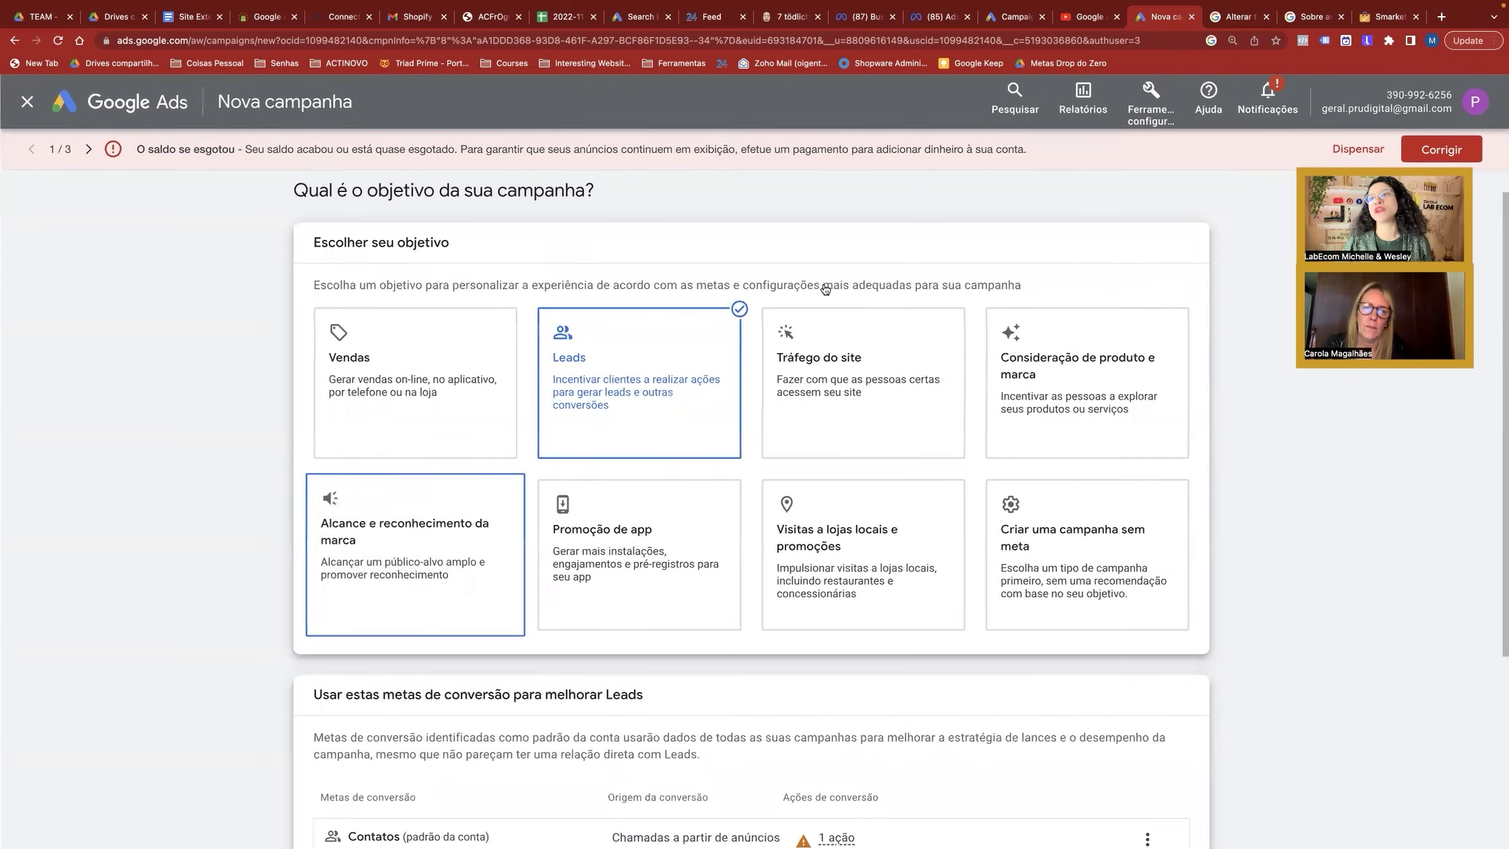
- Open the semanadoecommerce.com.br registration page in a new browser tab
{"action": "left_click", "coordinate": [1441, 19]}
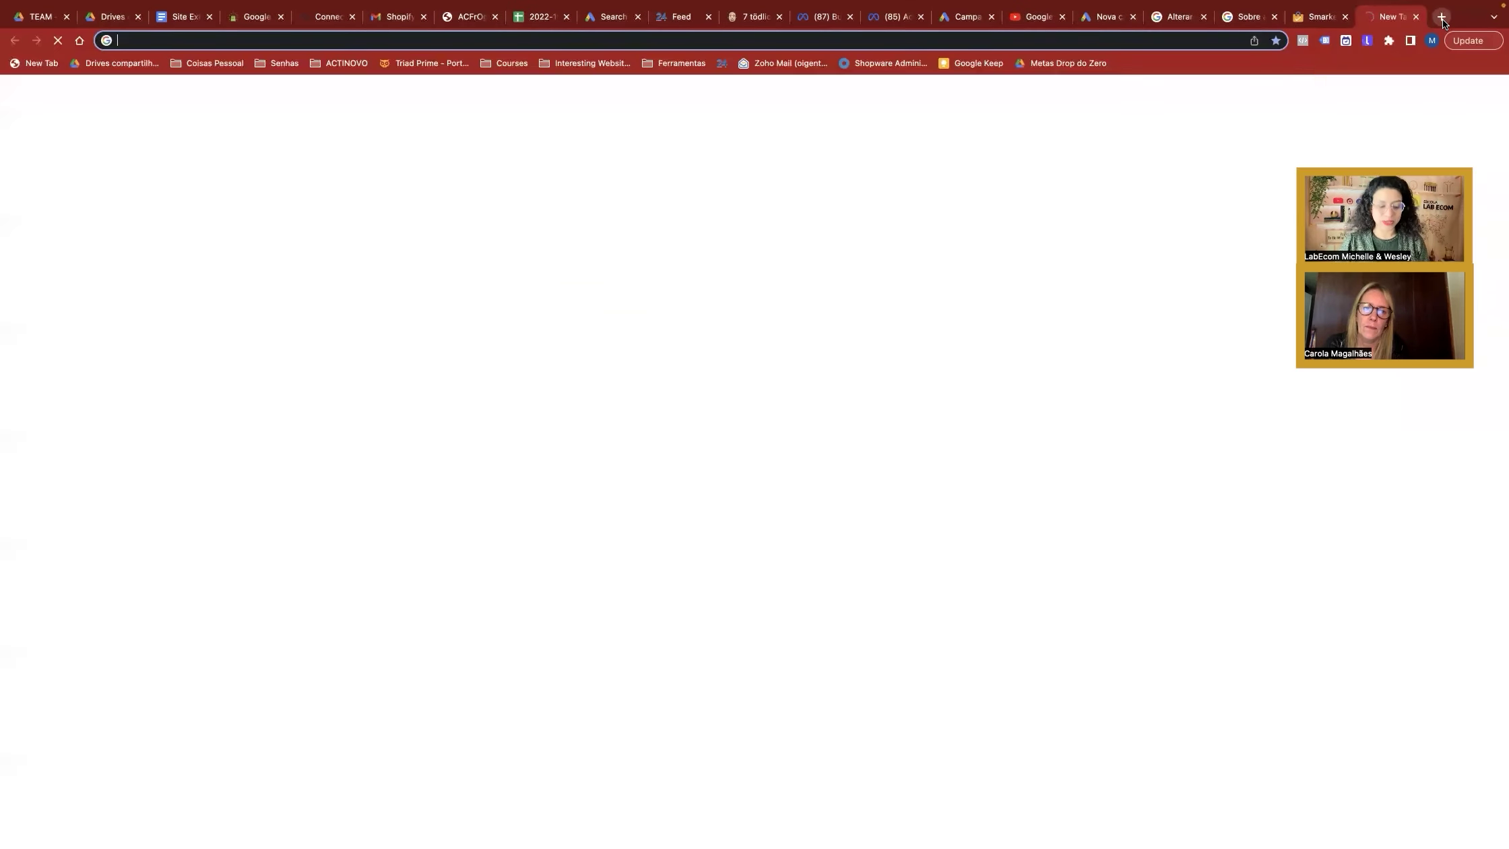
{"action": "type", "text": "ecommerceagora.com.br"}
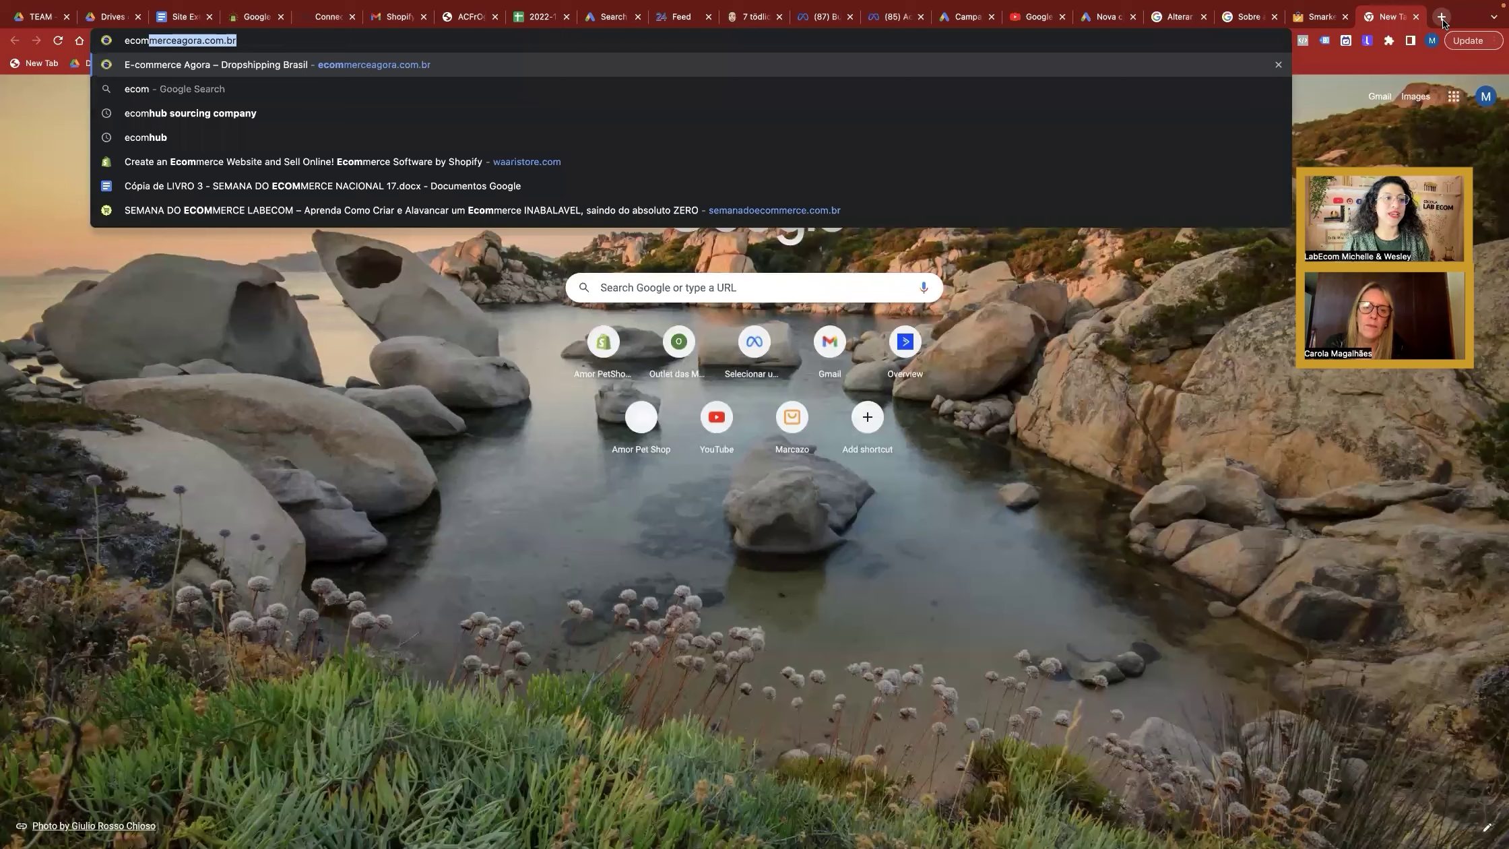
{"action": "left_click", "coordinate": [1083, 201]}
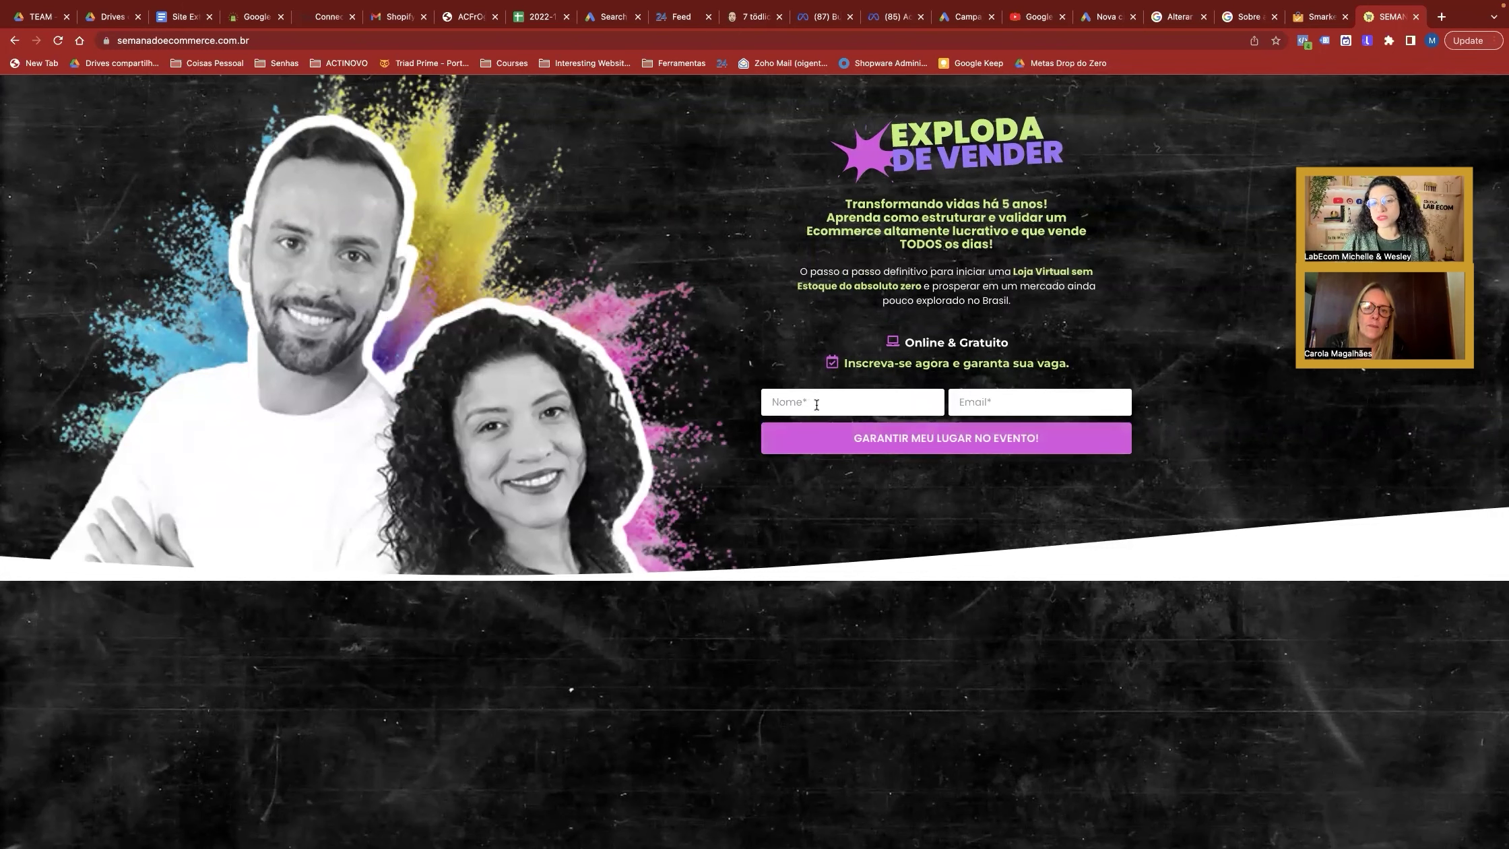
- Load the thank-you page at semanadoecommerce.com.br/obrigado
{"action": "left_click", "coordinate": [331, 39]}
{"action": "left_click", "coordinate": [331, 37]}
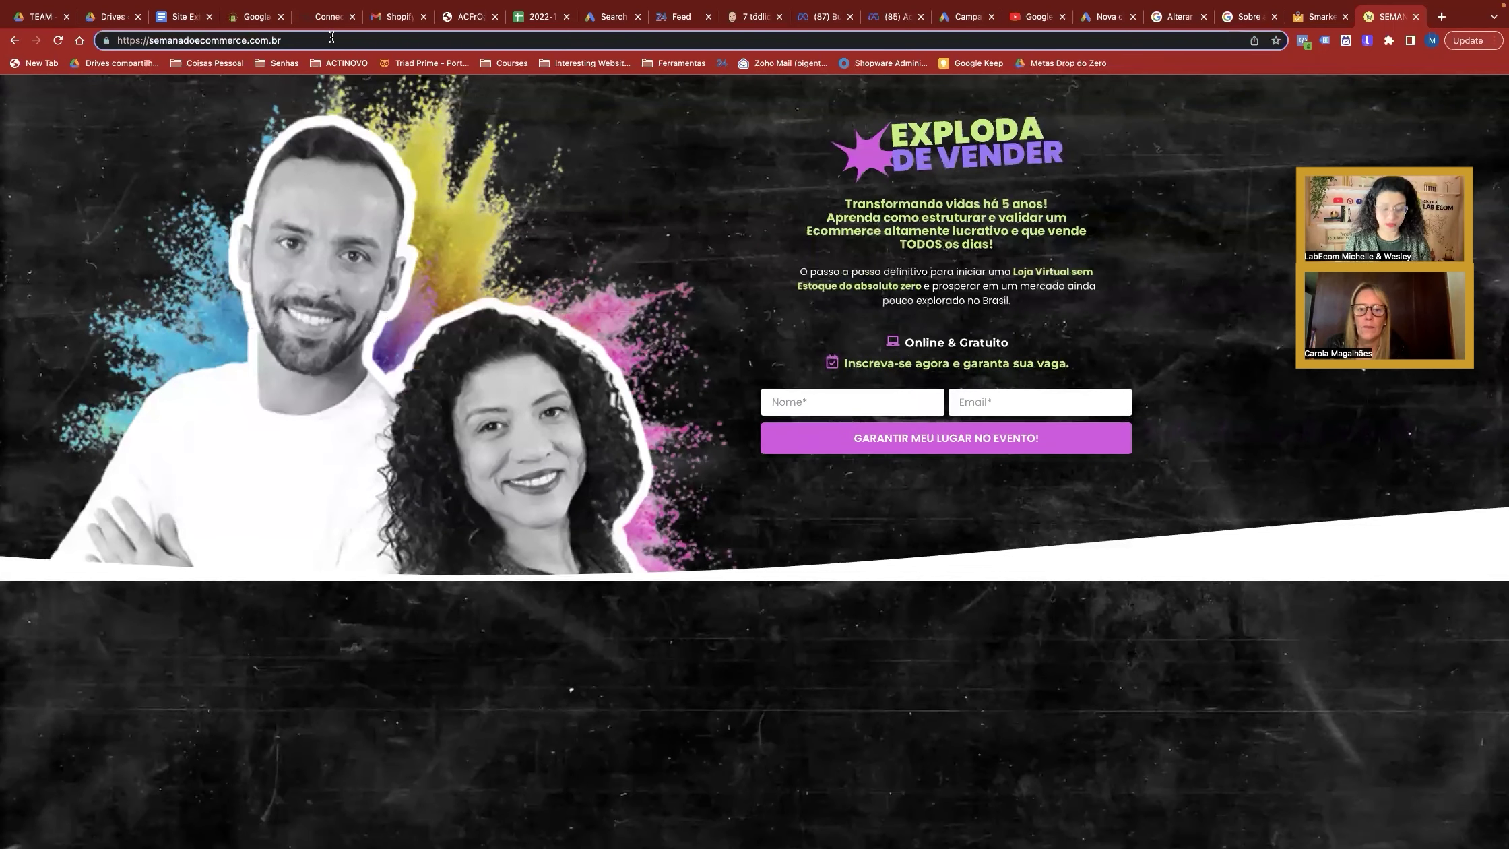
{"action": "type", "text": "/"}
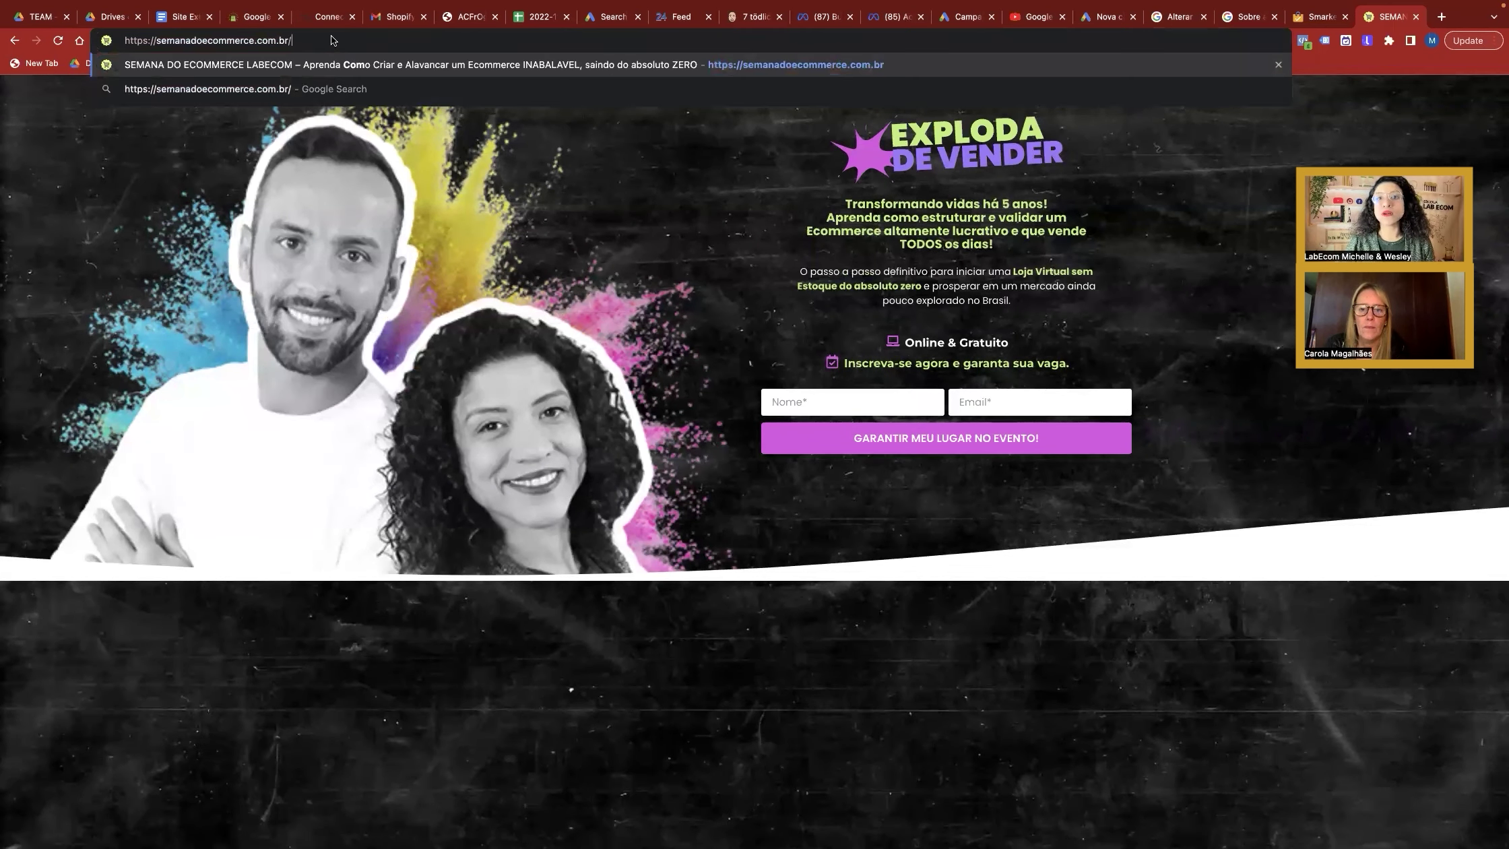
{"action": "type", "text": "obr"}
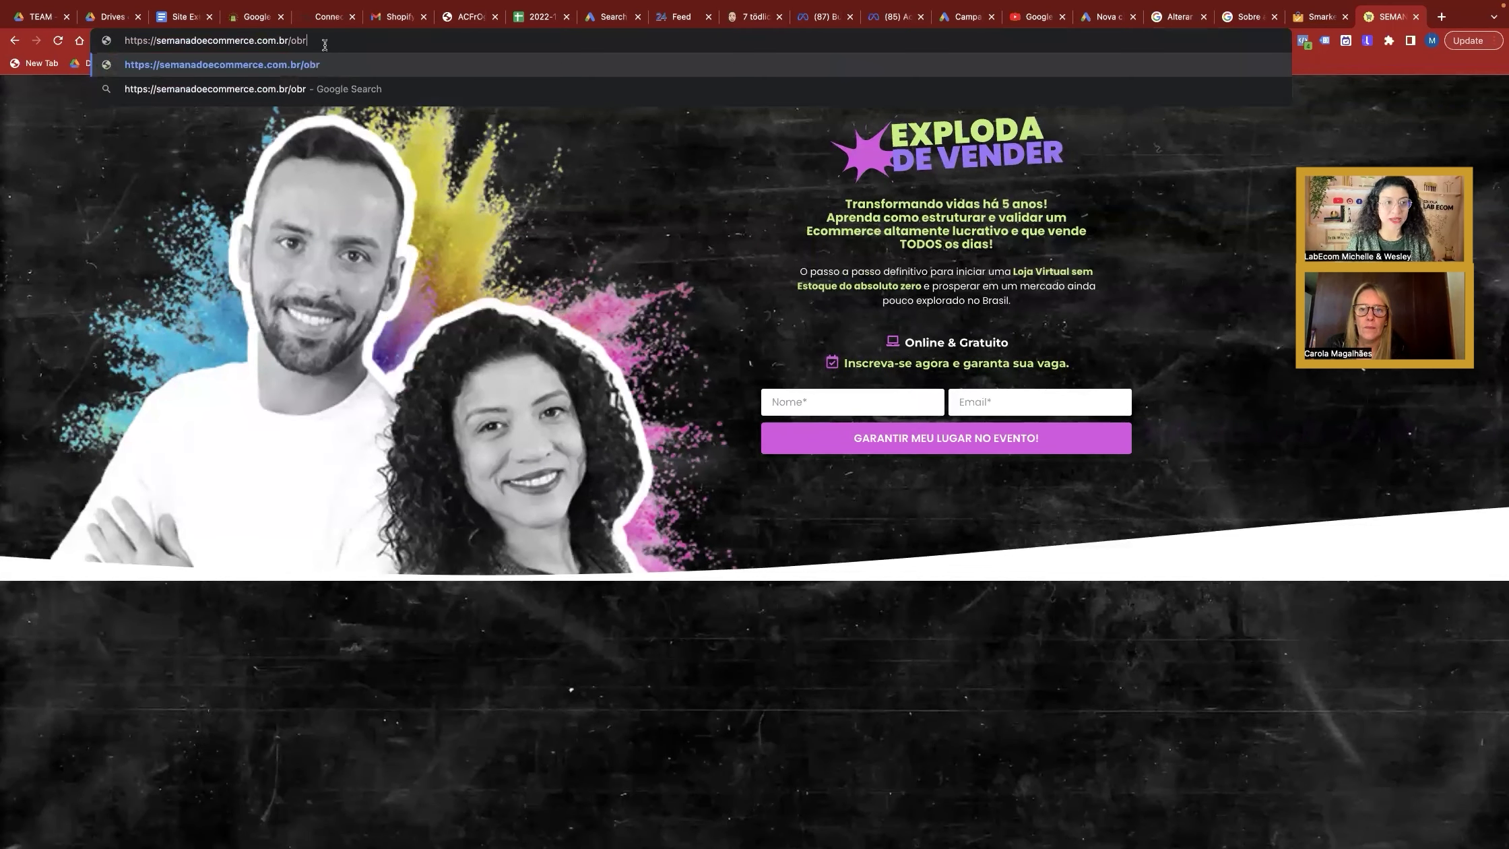
{"action": "type", "text": "igado"}
{"action": "key", "text": "Return"}
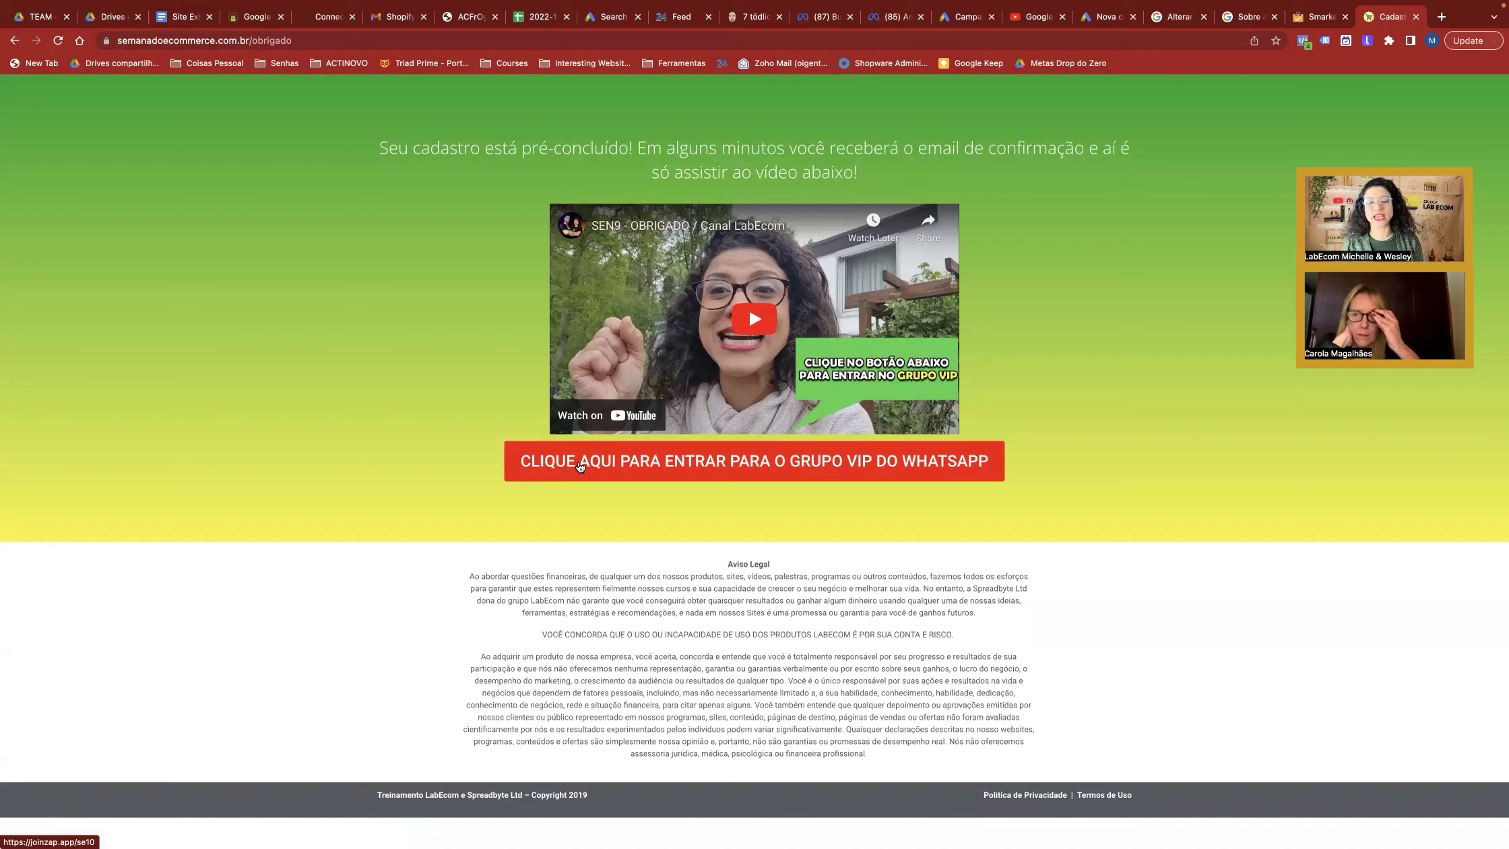
- Go to sunday.de and open the shop's Über uns page
{"action": "left_click", "coordinate": [276, 40]}
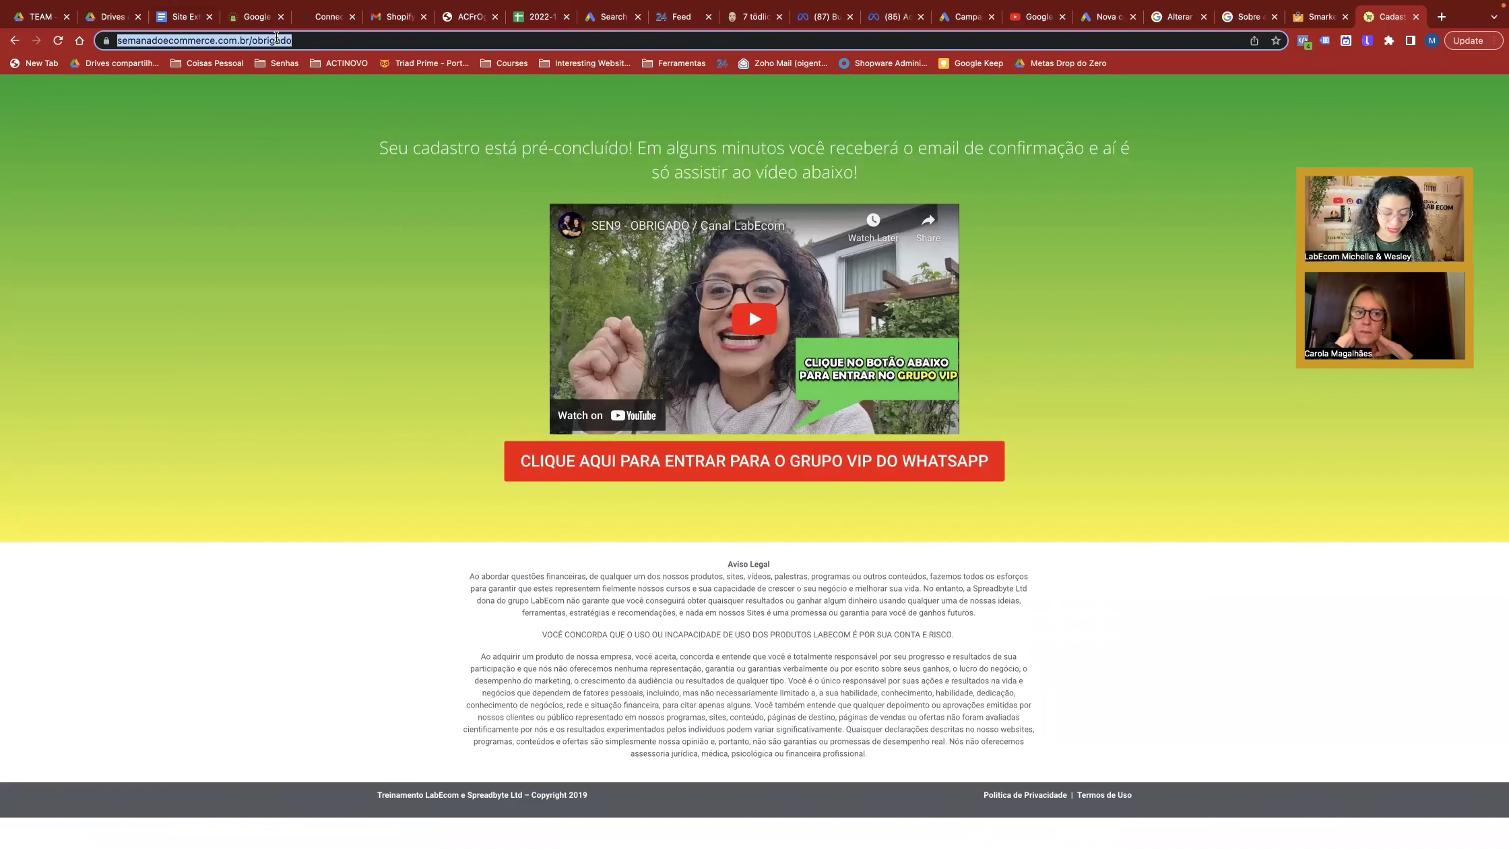
{"action": "type", "text": "sunday.de"}
{"action": "key", "text": "Return"}
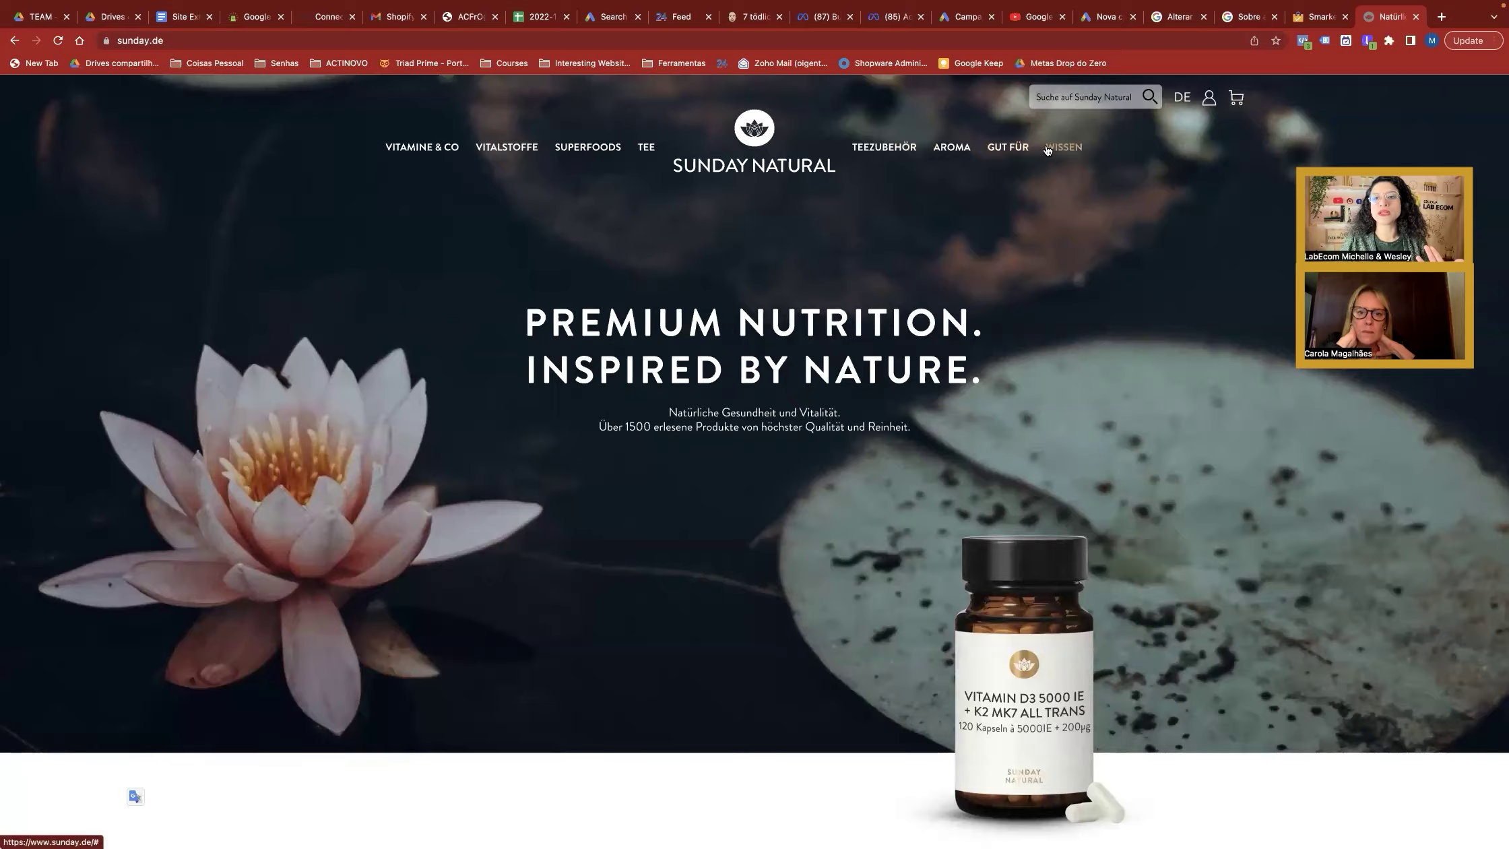
{"action": "mouse_move", "coordinate": [1062, 149]}
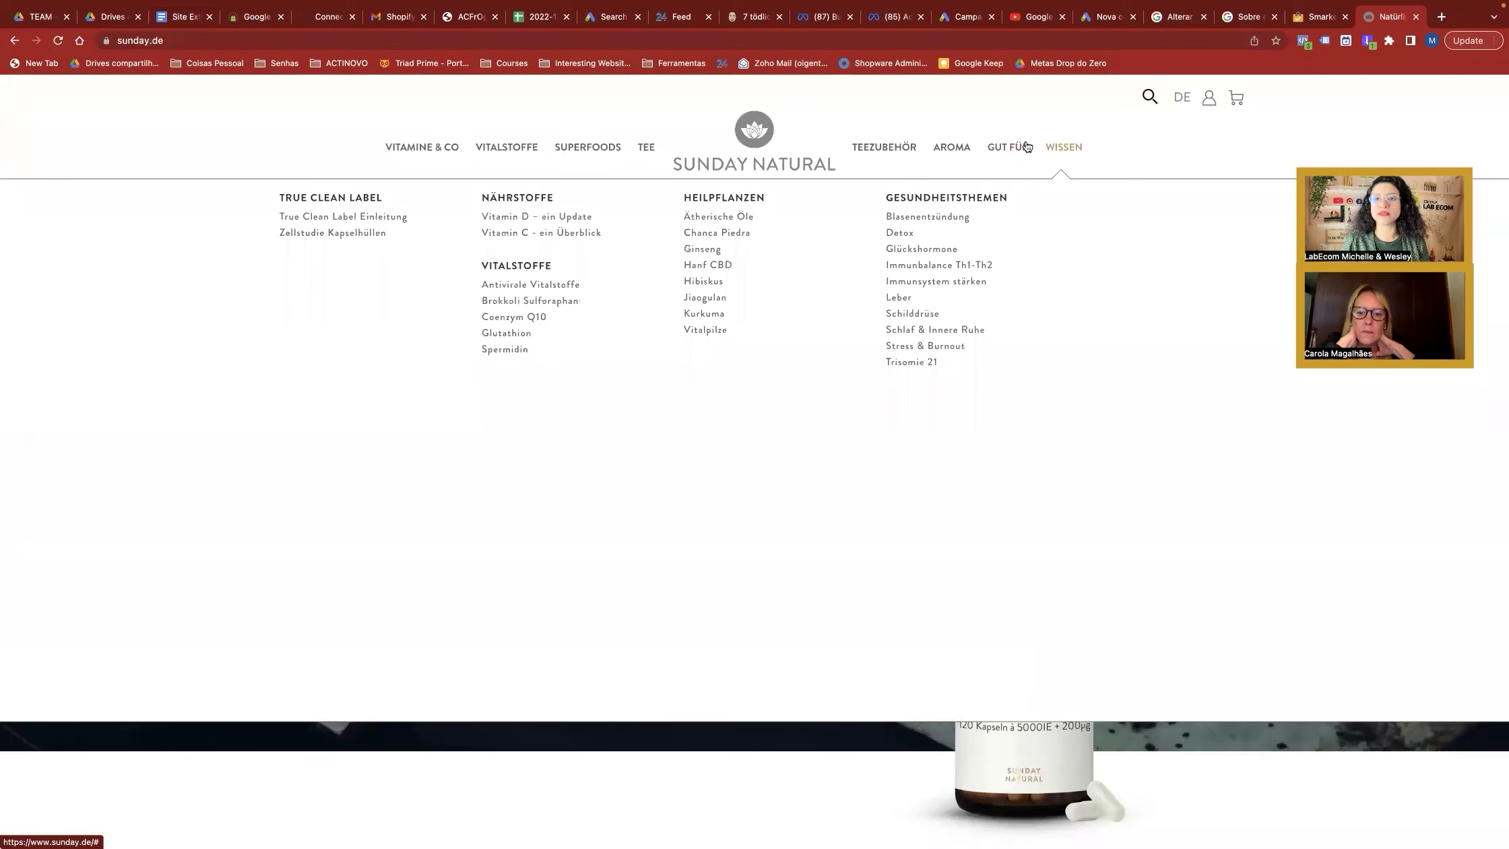
{"action": "left_click", "coordinate": [1057, 150]}
- Examine the brand values on the Über uns page, including the sections on quality, purity, innovation, sustainability and fairness
{"action": "scroll", "coordinate": [908, 645], "scroll_direction": "down", "scroll_amount": 10}
{"action": "scroll", "coordinate": [909, 646], "scroll_direction": "down", "scroll_amount": 15}
{"action": "scroll", "coordinate": [909, 650], "scroll_direction": "down", "scroll_amount": 5}
{"action": "scroll", "coordinate": [908, 650], "scroll_direction": "up", "scroll_amount": 20}
{"action": "scroll", "coordinate": [908, 648], "scroll_direction": "up", "scroll_amount": 10}
{"action": "scroll", "coordinate": [909, 649], "scroll_direction": "up", "scroll_amount": 2}
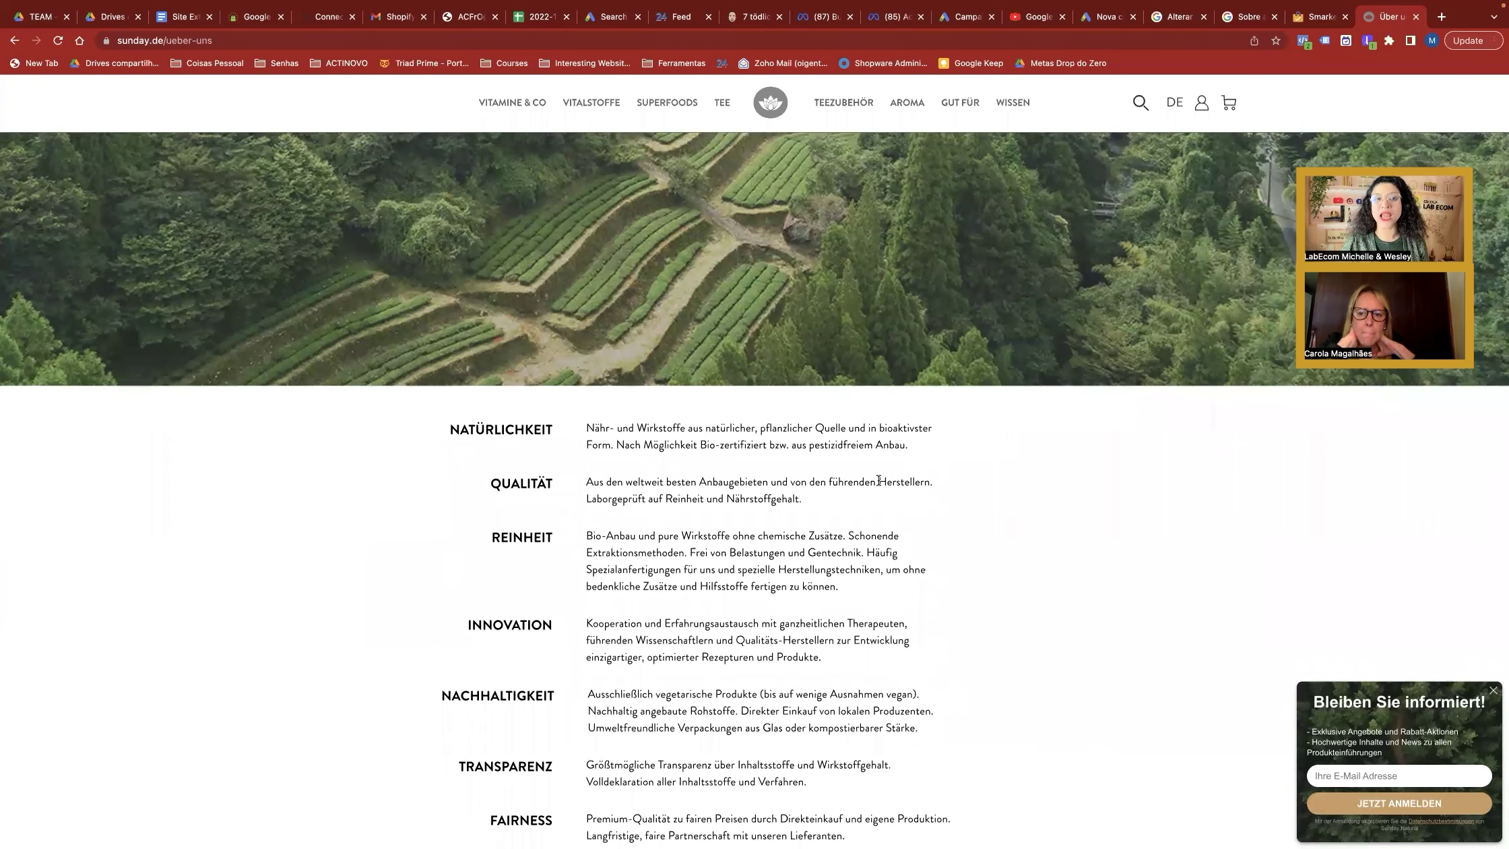
{"action": "scroll", "coordinate": [885, 470], "scroll_direction": "down", "scroll_amount": 20}
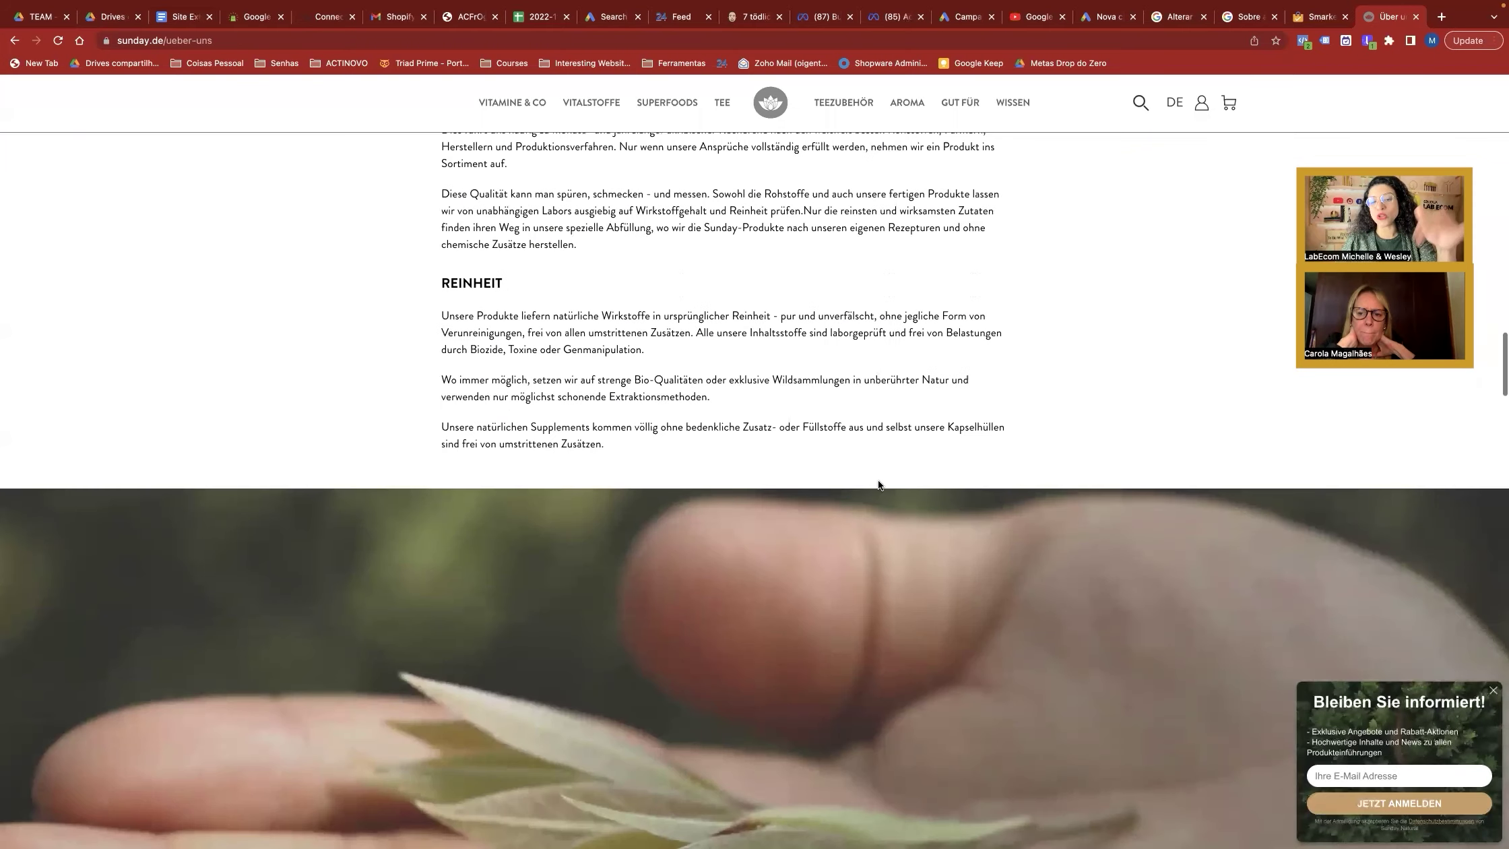
{"action": "scroll", "coordinate": [879, 480], "scroll_direction": "down", "scroll_amount": 2}
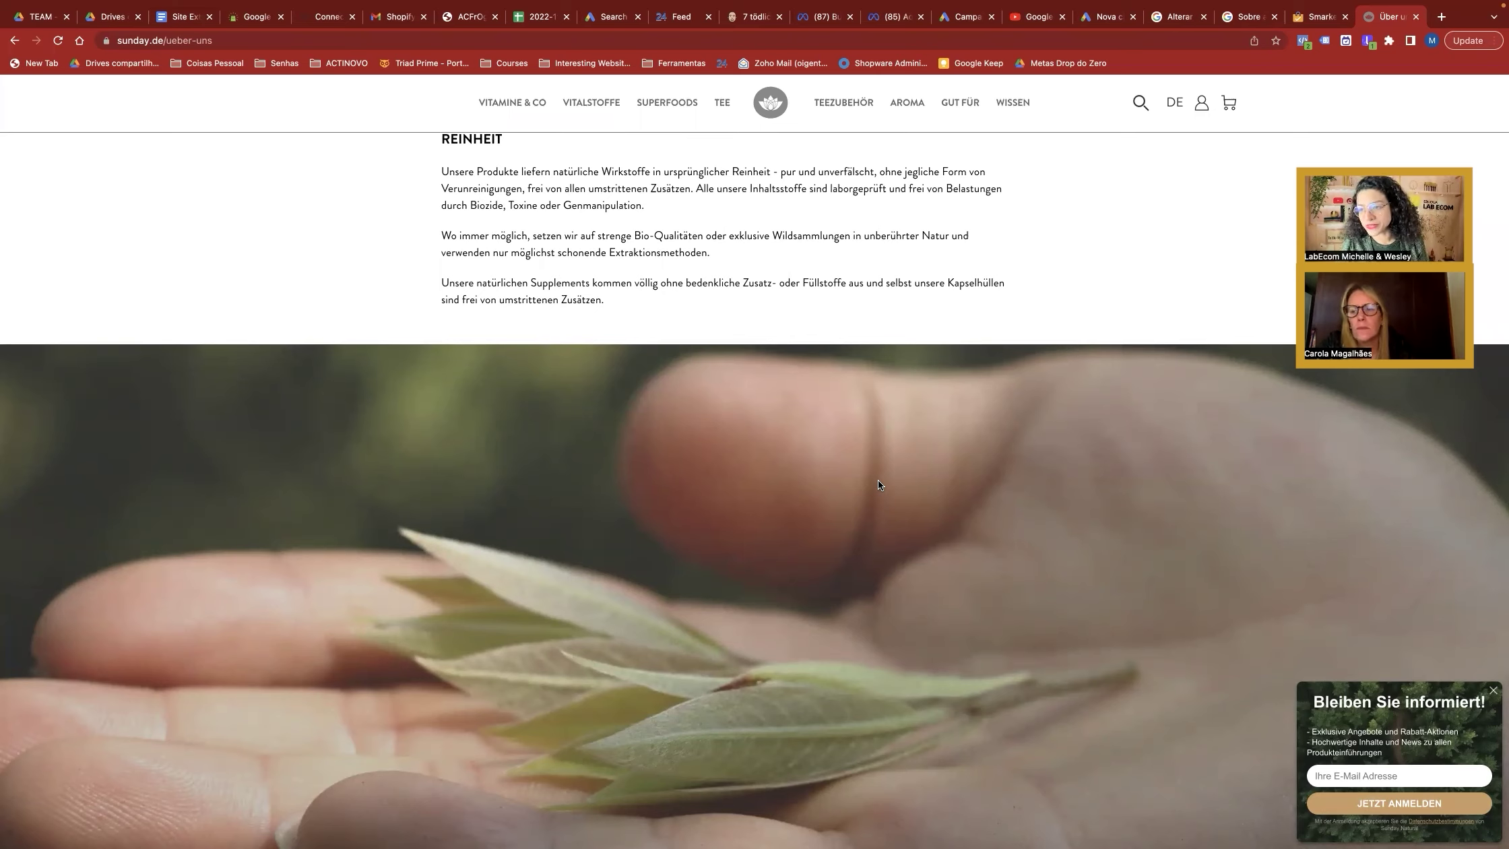
{"action": "scroll", "coordinate": [878, 480], "scroll_direction": "down", "scroll_amount": 15}
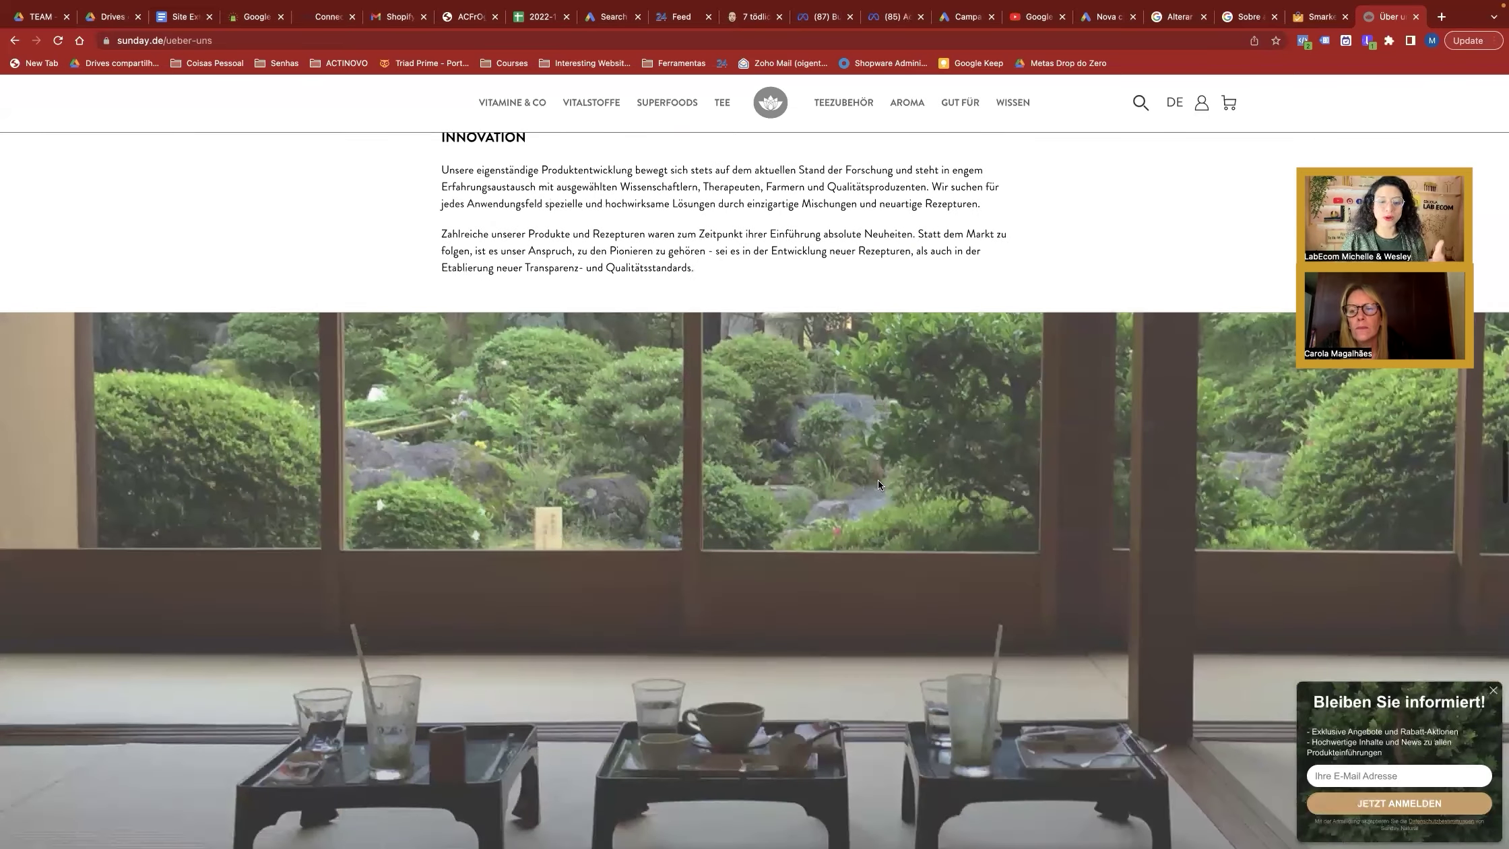
{"action": "scroll", "coordinate": [878, 480], "scroll_direction": "down", "scroll_amount": 10}
{"action": "scroll", "coordinate": [878, 479], "scroll_direction": "down", "scroll_amount": 3}
{"action": "scroll", "coordinate": [878, 480], "scroll_direction": "up", "scroll_amount": 12}
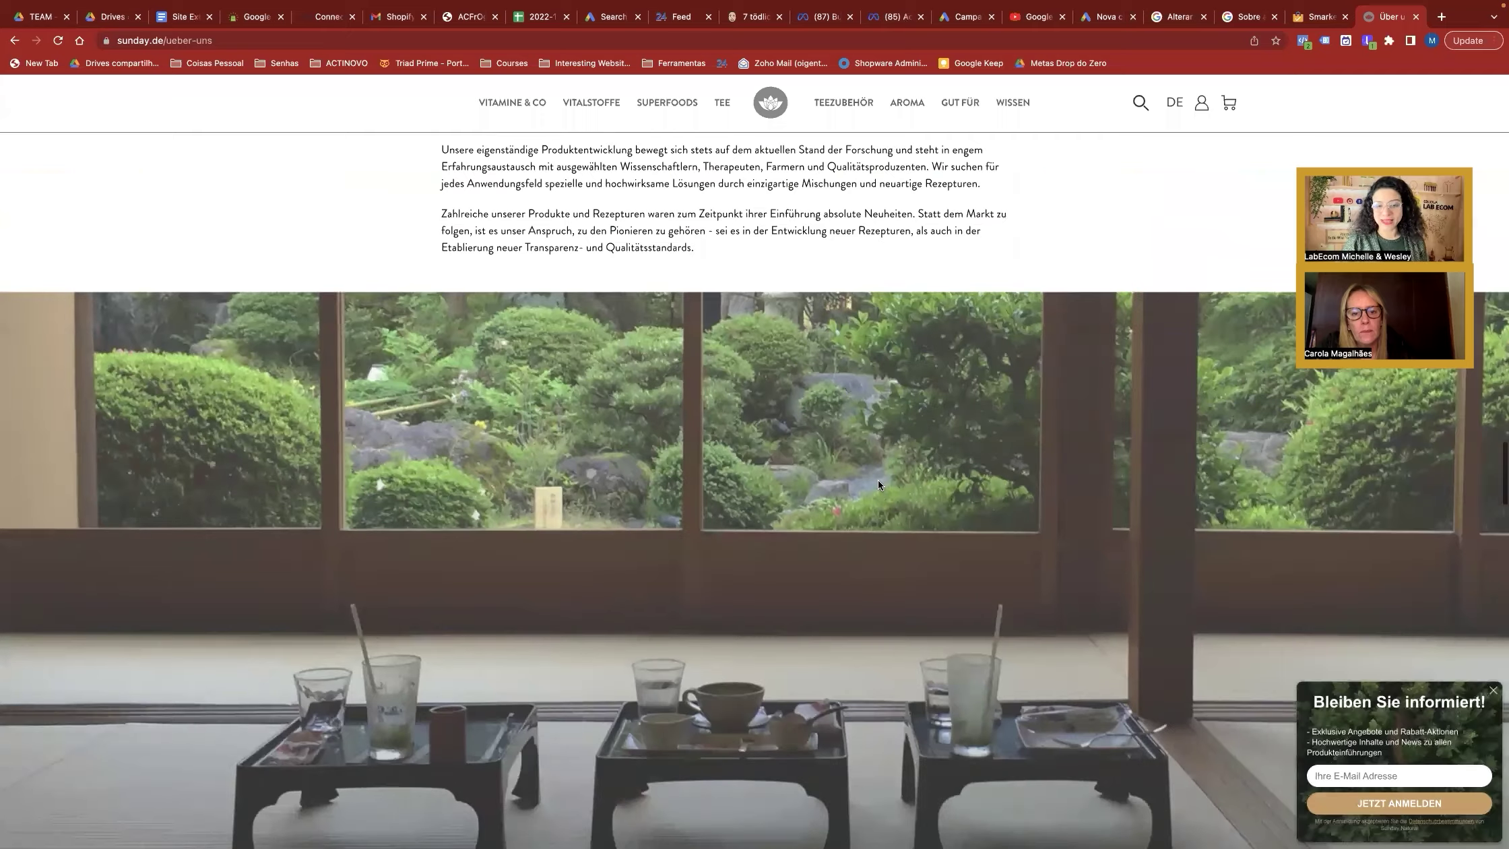
{"action": "scroll", "coordinate": [878, 484], "scroll_direction": "up", "scroll_amount": 7}
{"action": "scroll", "coordinate": [878, 484], "scroll_direction": "down", "scroll_amount": 9}
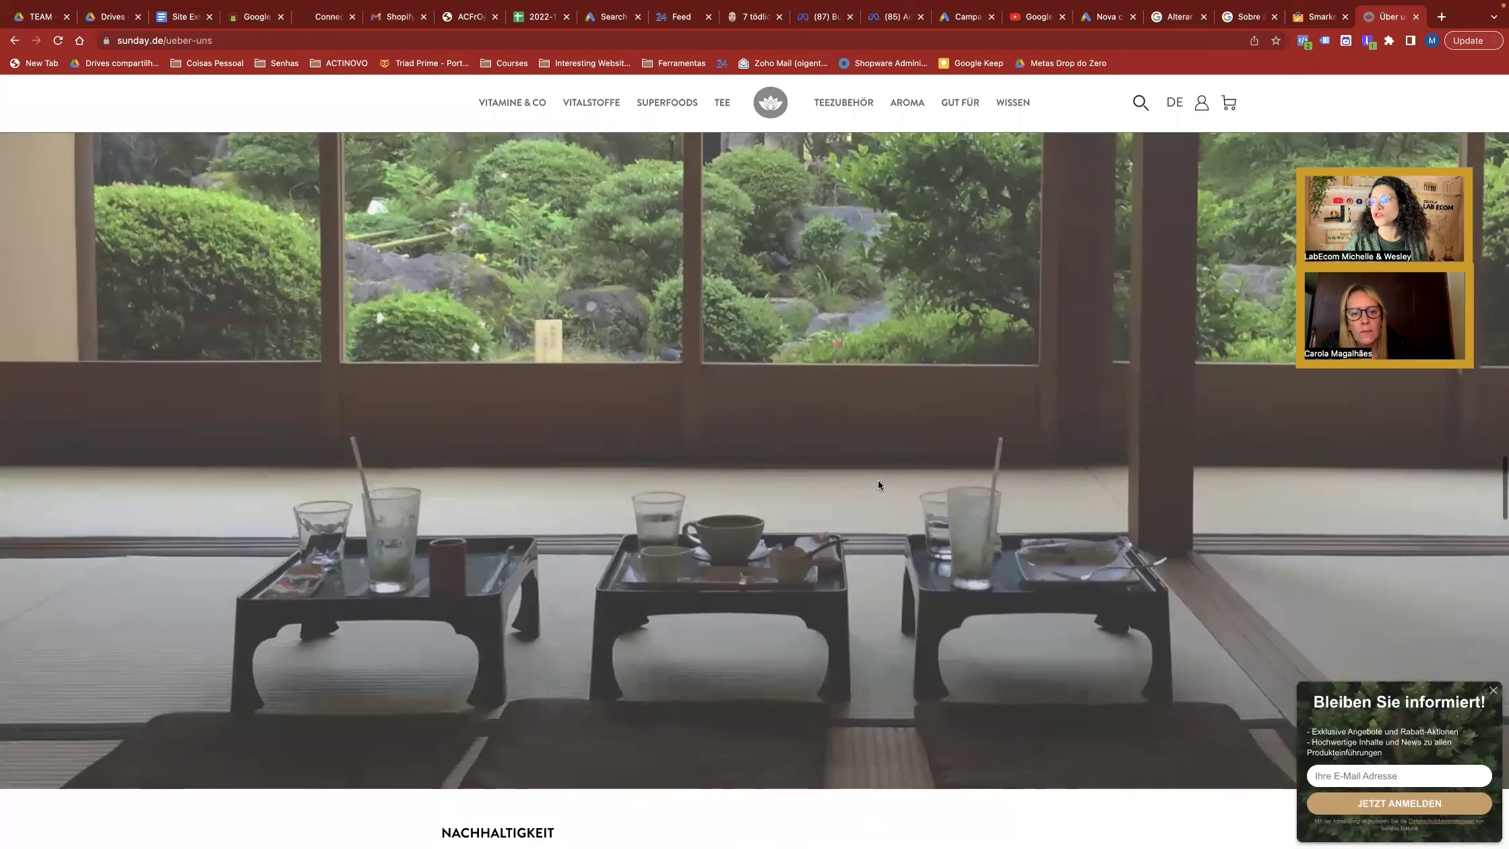
{"action": "scroll", "coordinate": [878, 484], "scroll_direction": "down", "scroll_amount": 12}
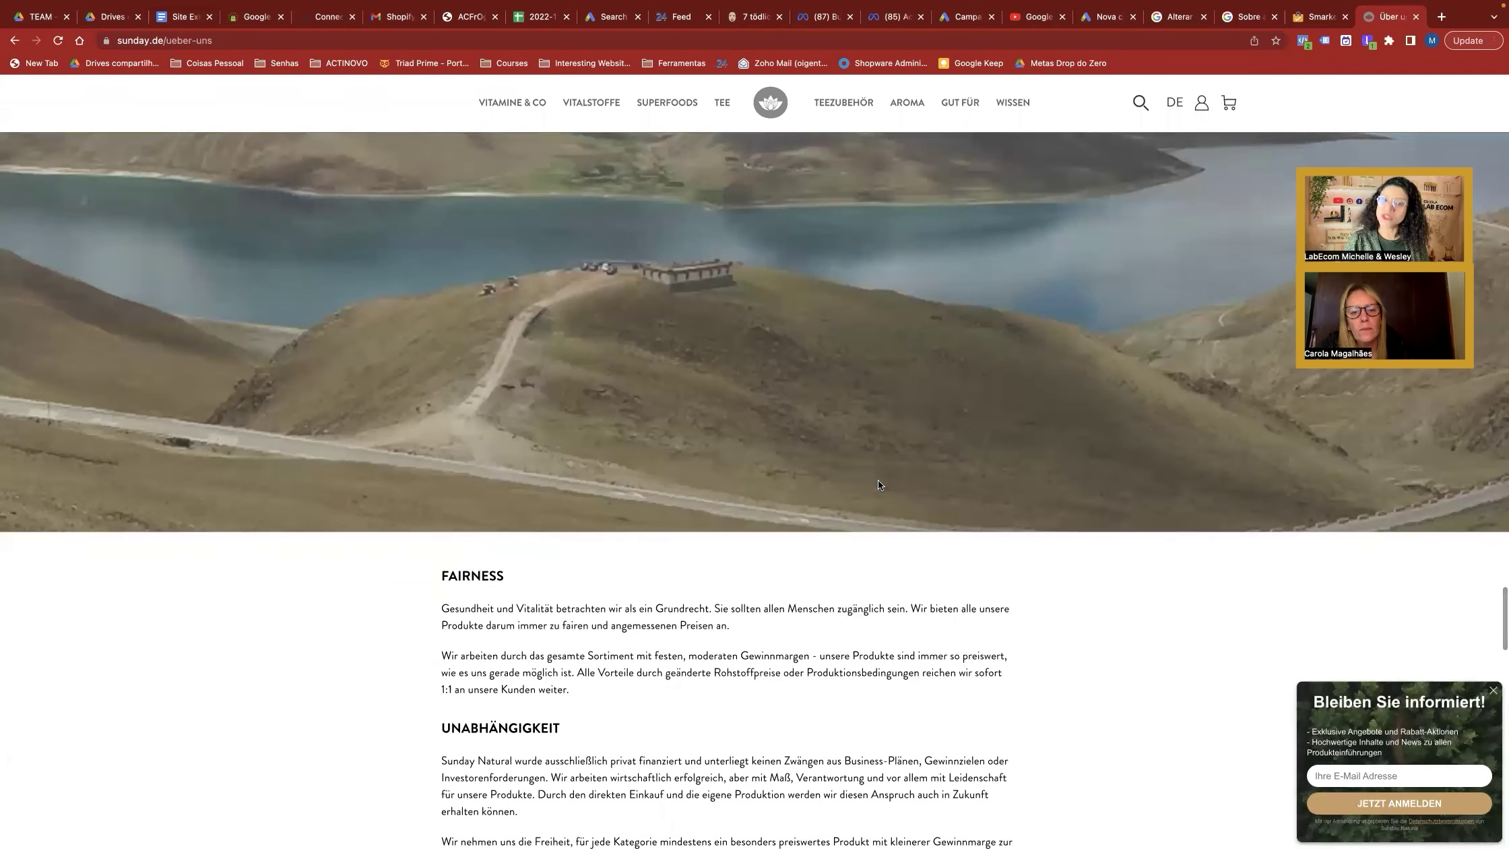
{"action": "scroll", "coordinate": [878, 481], "scroll_direction": "up", "scroll_amount": 12}
{"action": "scroll", "coordinate": [878, 480], "scroll_direction": "up", "scroll_amount": 12}
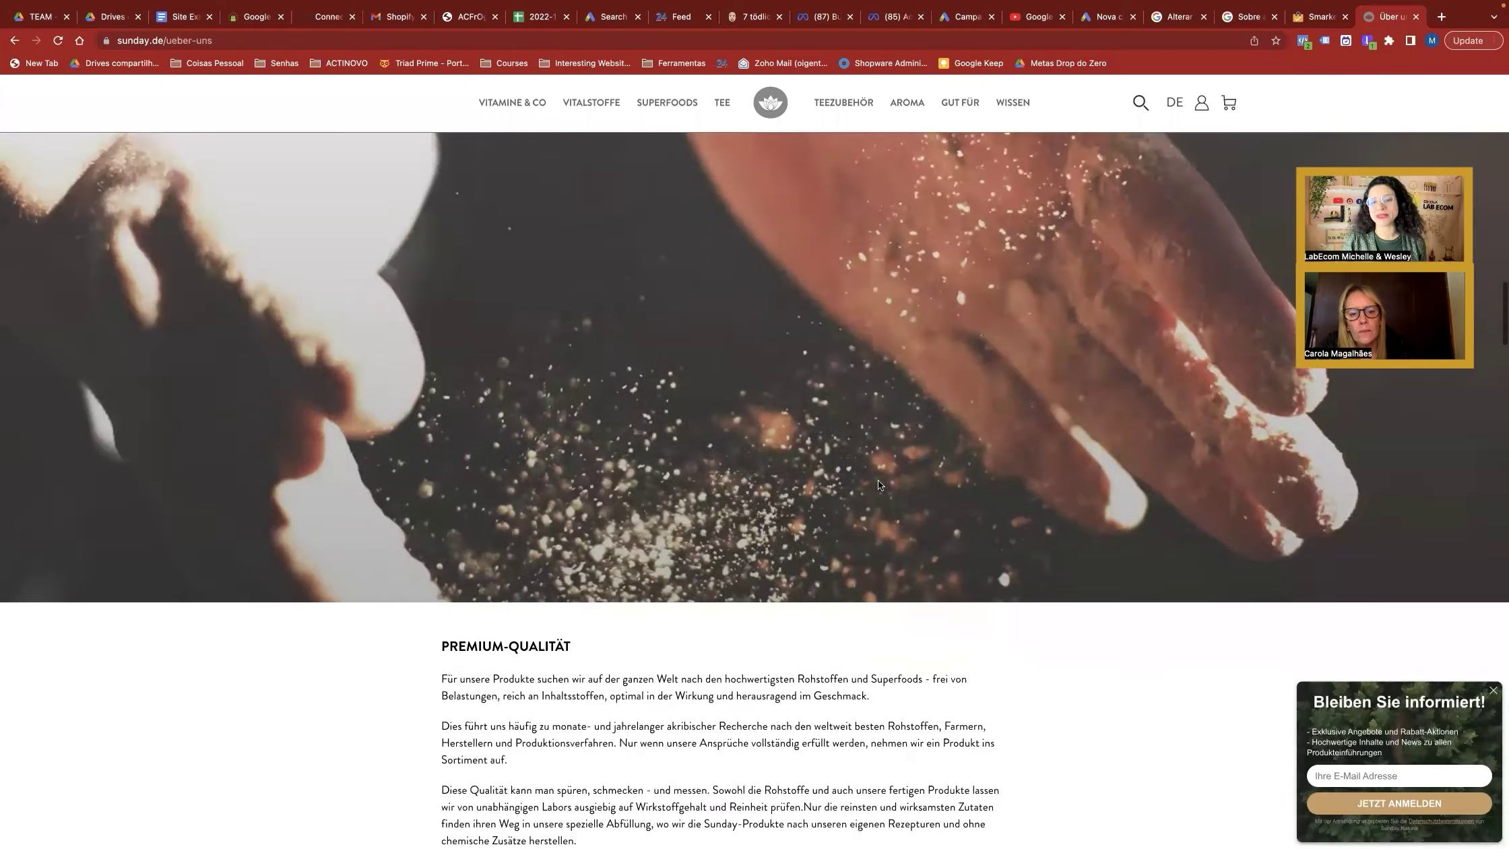
{"action": "scroll", "coordinate": [878, 480], "scroll_direction": "down", "scroll_amount": 12}
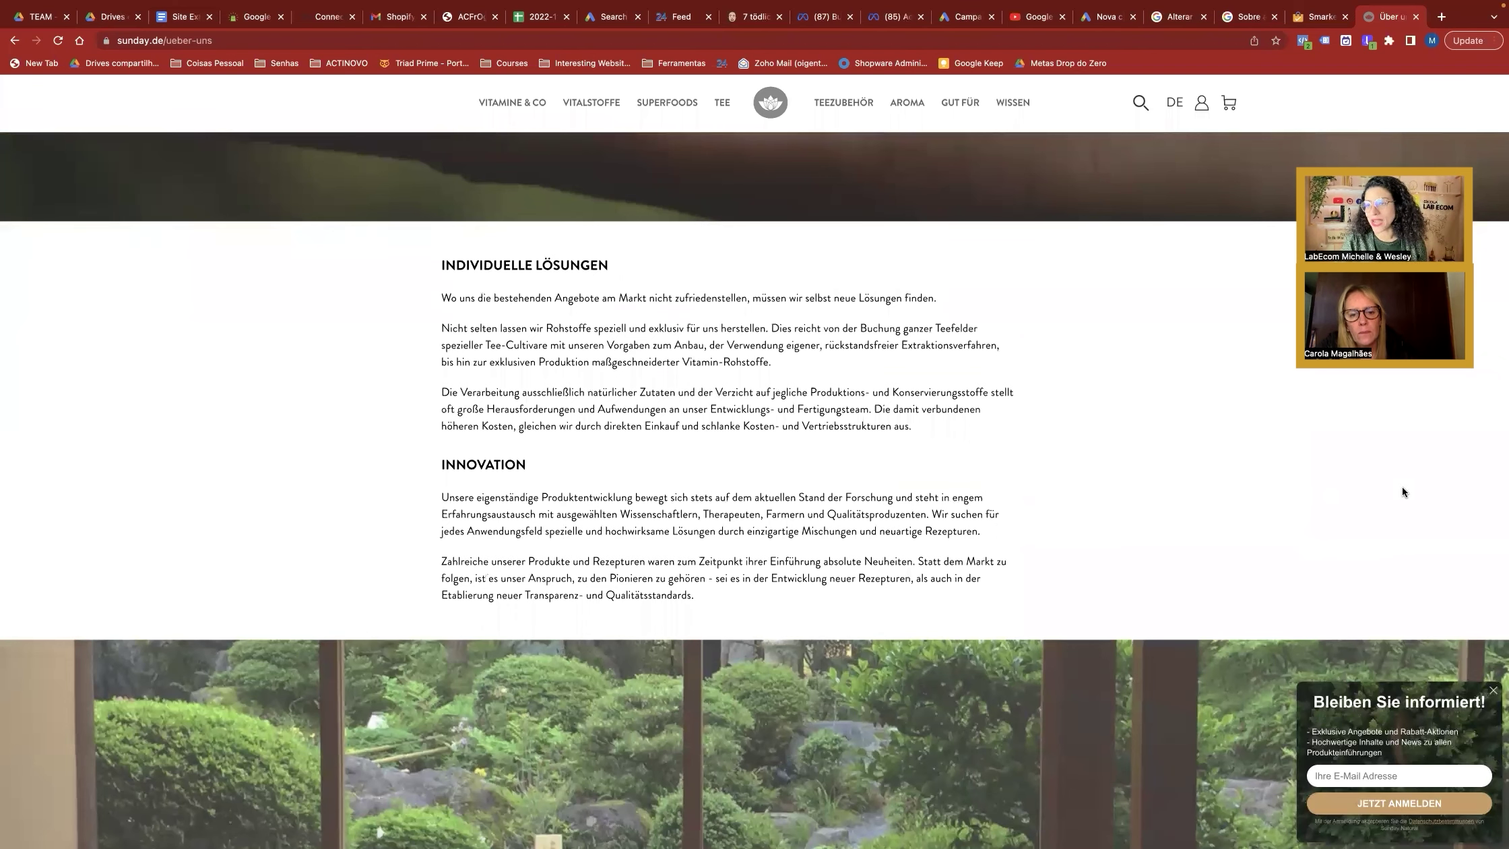
{"action": "scroll", "coordinate": [1182, 478], "scroll_direction": "down", "scroll_amount": 1}
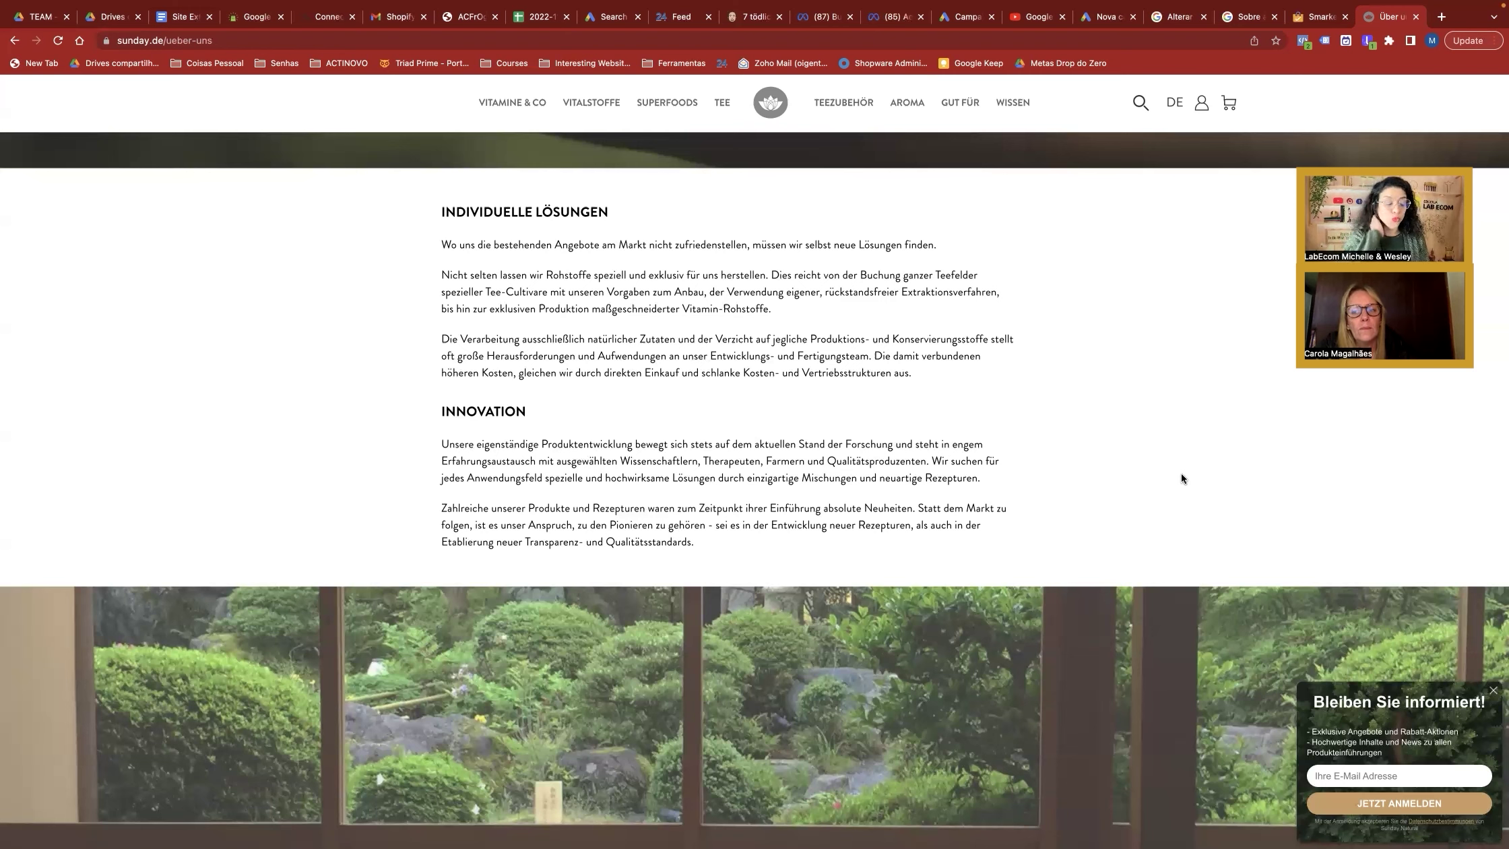
{"action": "scroll", "coordinate": [1190, 334], "scroll_direction": "up", "scroll_amount": 1}
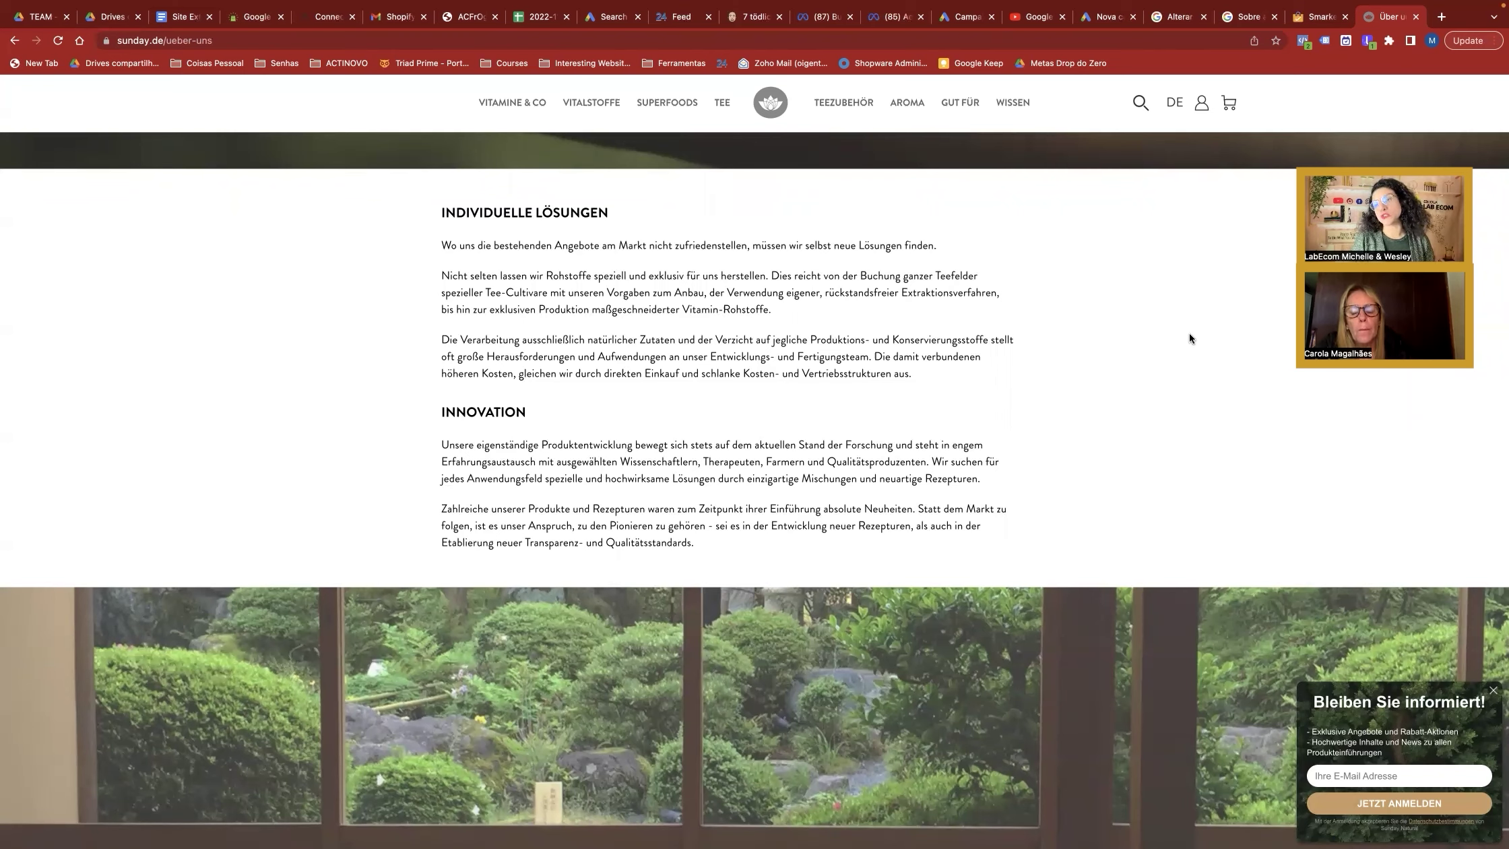
{"action": "scroll", "coordinate": [1153, 385], "scroll_direction": "up", "scroll_amount": 15}
{"action": "scroll", "coordinate": [1153, 385], "scroll_direction": "down", "scroll_amount": 8}
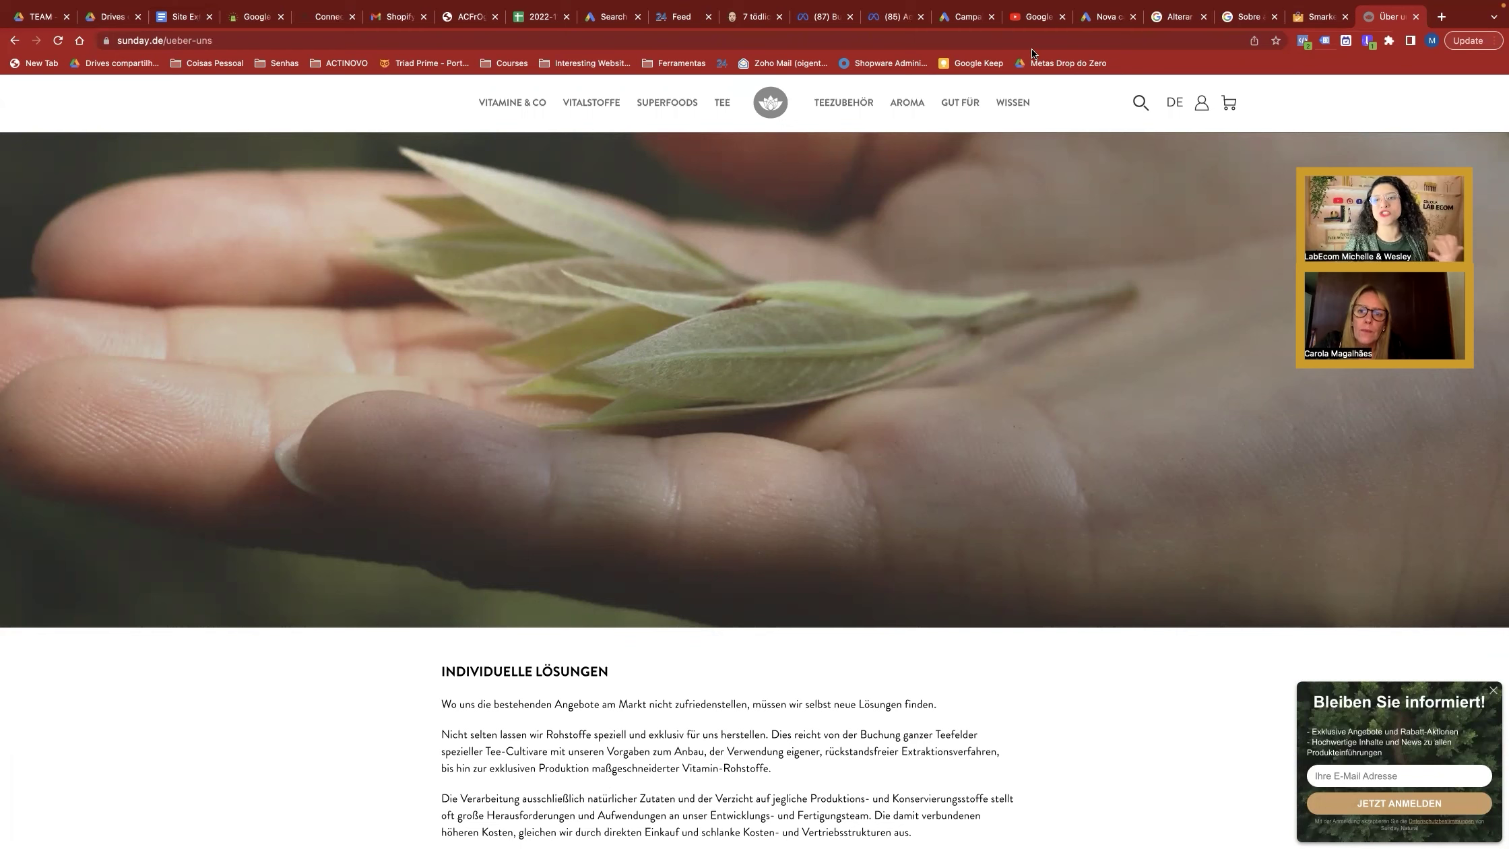
- Switch back to the Google Ads tab with the new campaign's objective selection
{"action": "mouse_move", "coordinate": [1009, 25]}
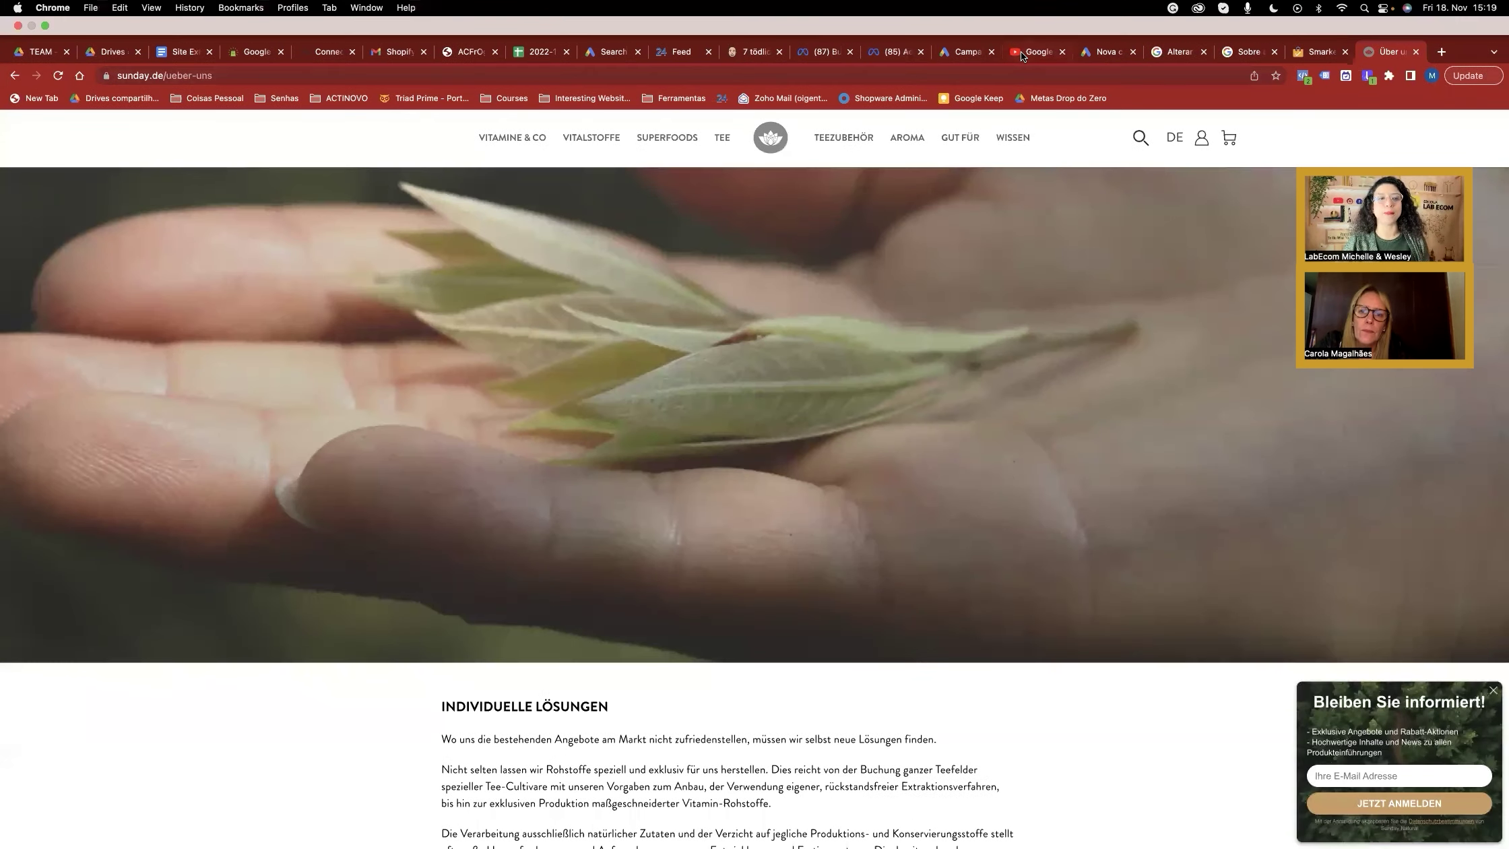
{"action": "left_click", "coordinate": [1021, 50]}
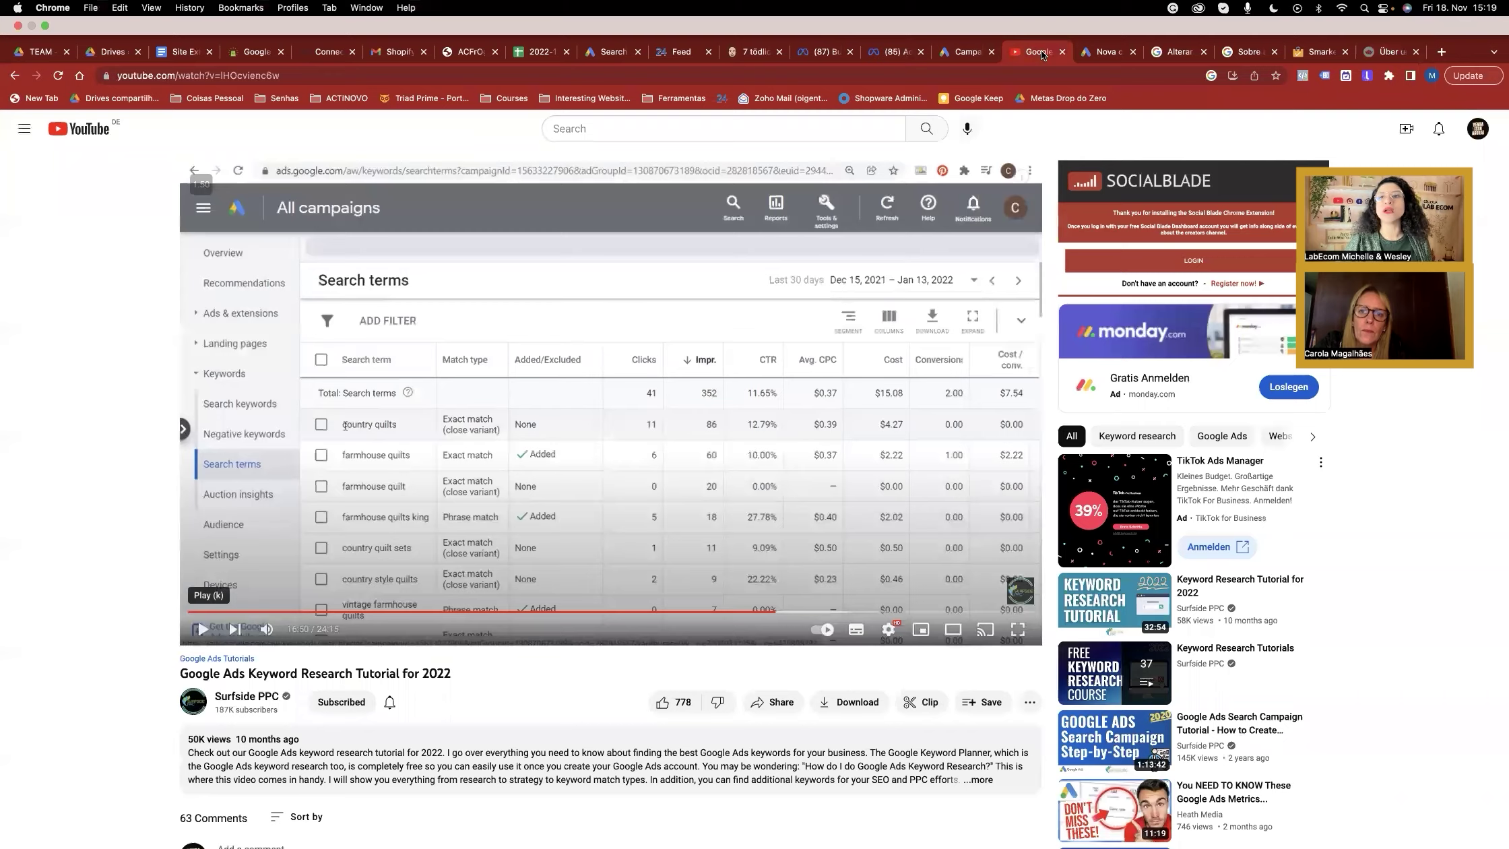
{"action": "left_click", "coordinate": [1090, 50]}
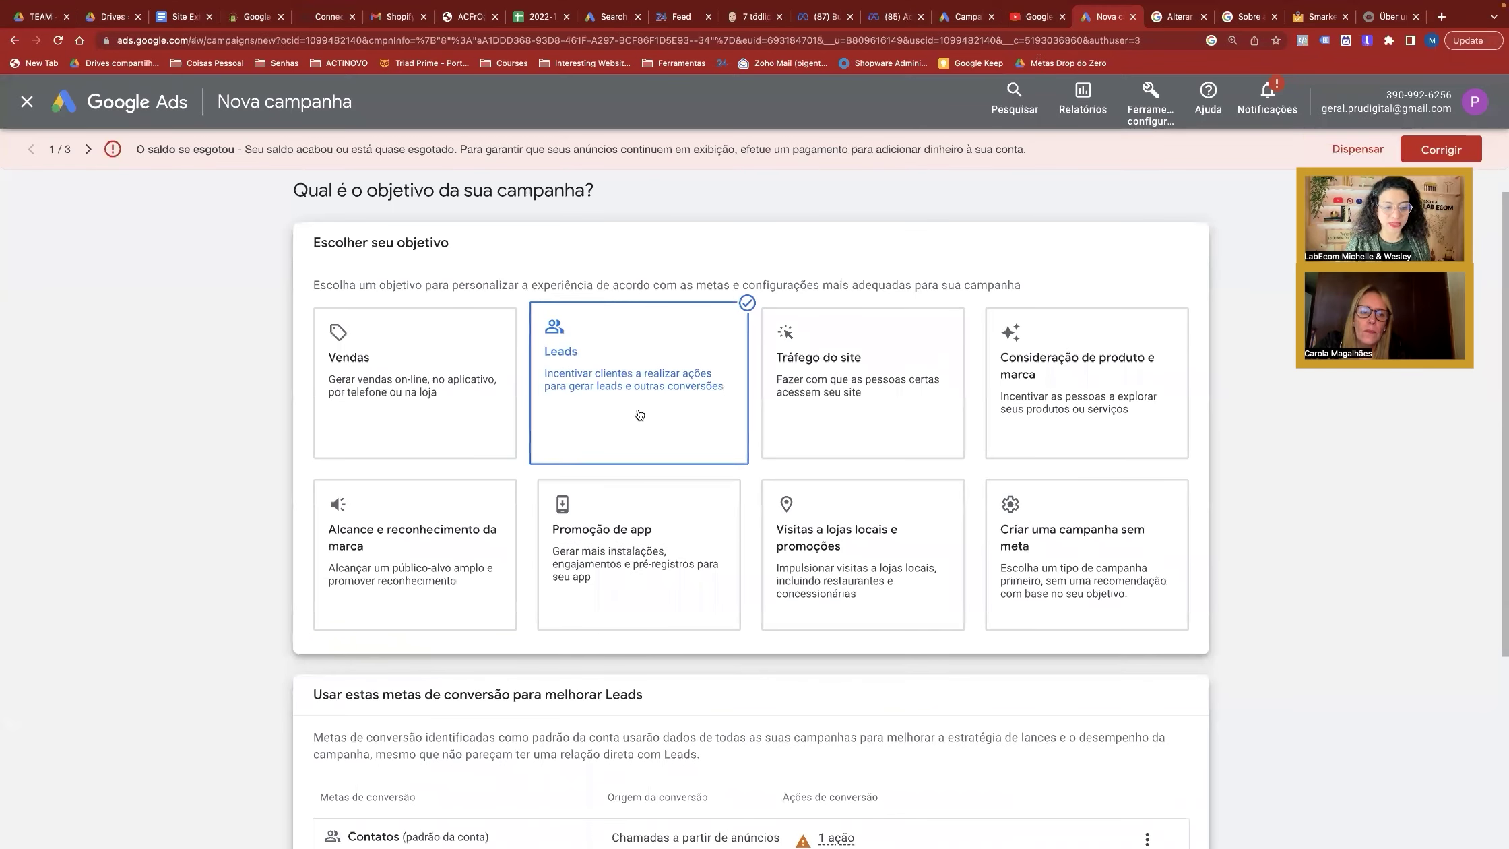
- Review the conversion goals for the Leads objective and open the Gerenciador de públicos-alvo
{"action": "scroll", "coordinate": [639, 414], "scroll_direction": "down", "scroll_amount": 3}
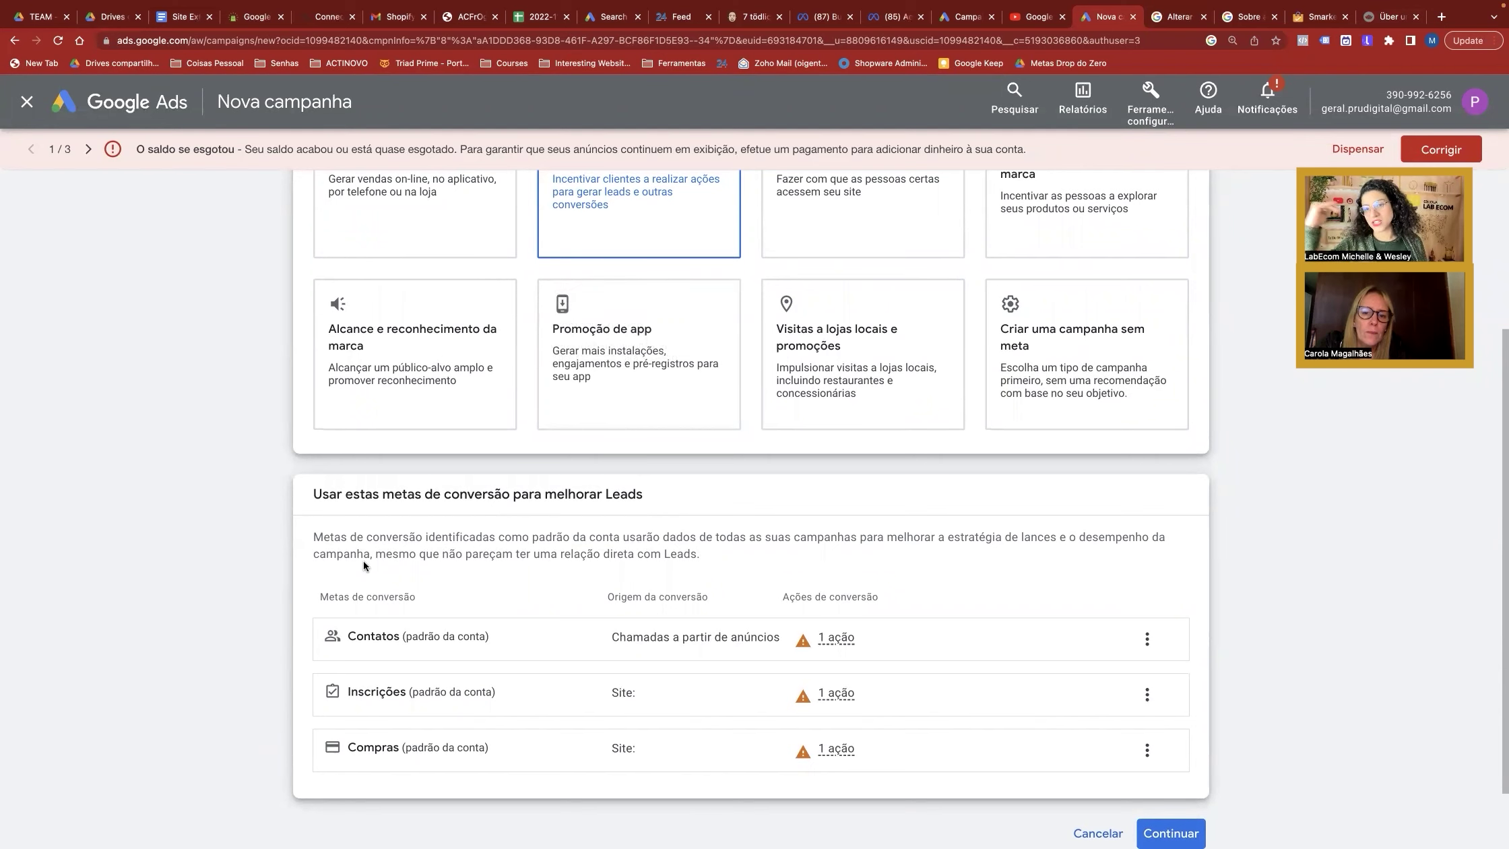
{"action": "scroll", "coordinate": [875, 337], "scroll_direction": "up", "scroll_amount": 1}
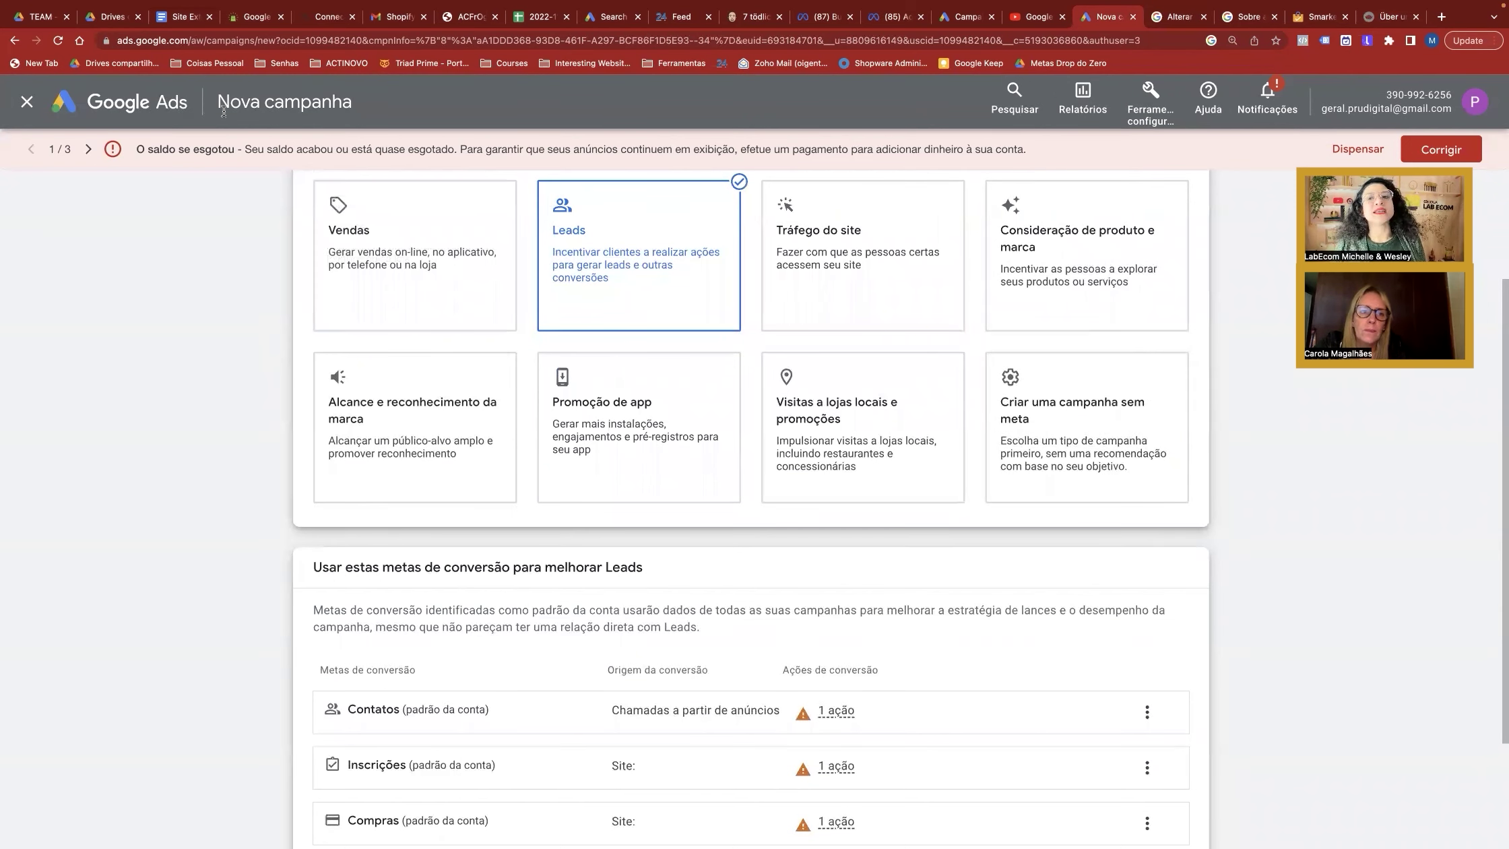
{"action": "left_click", "coordinate": [1151, 116]}
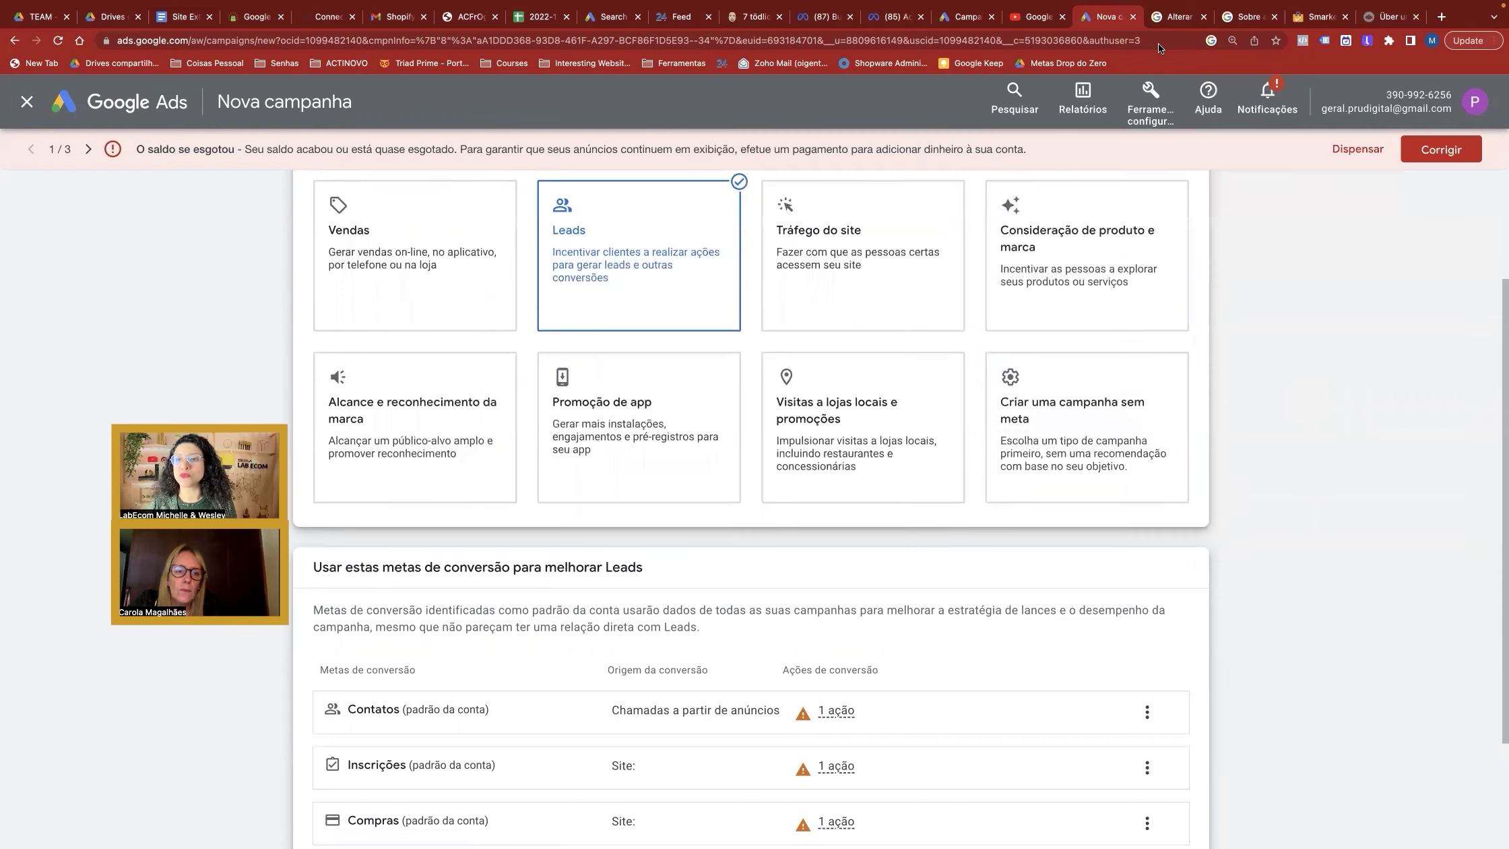
{"action": "left_click", "coordinate": [1144, 101]}
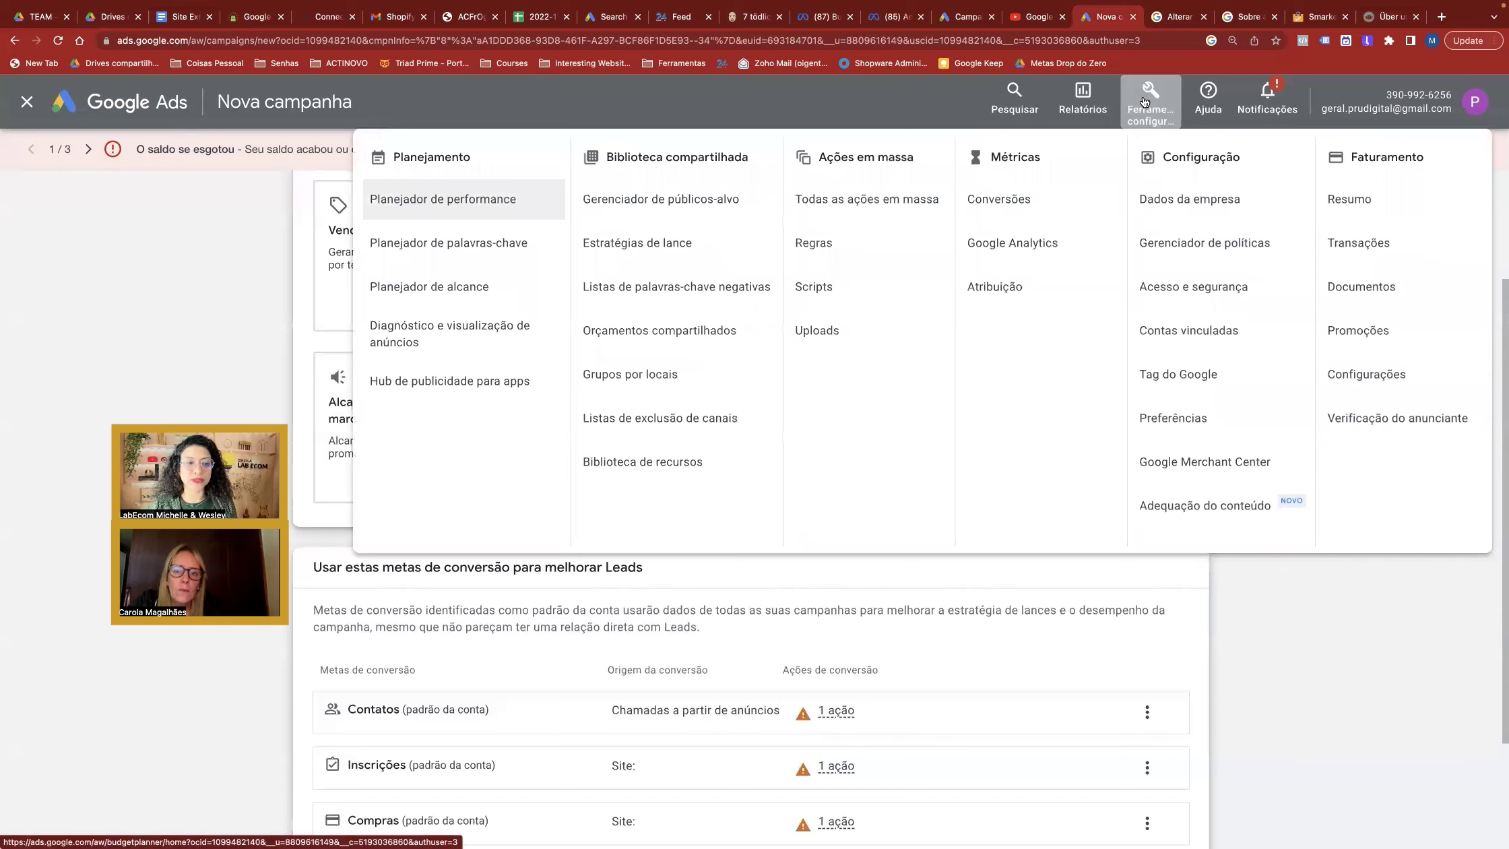
{"action": "left_click", "coordinate": [671, 201]}
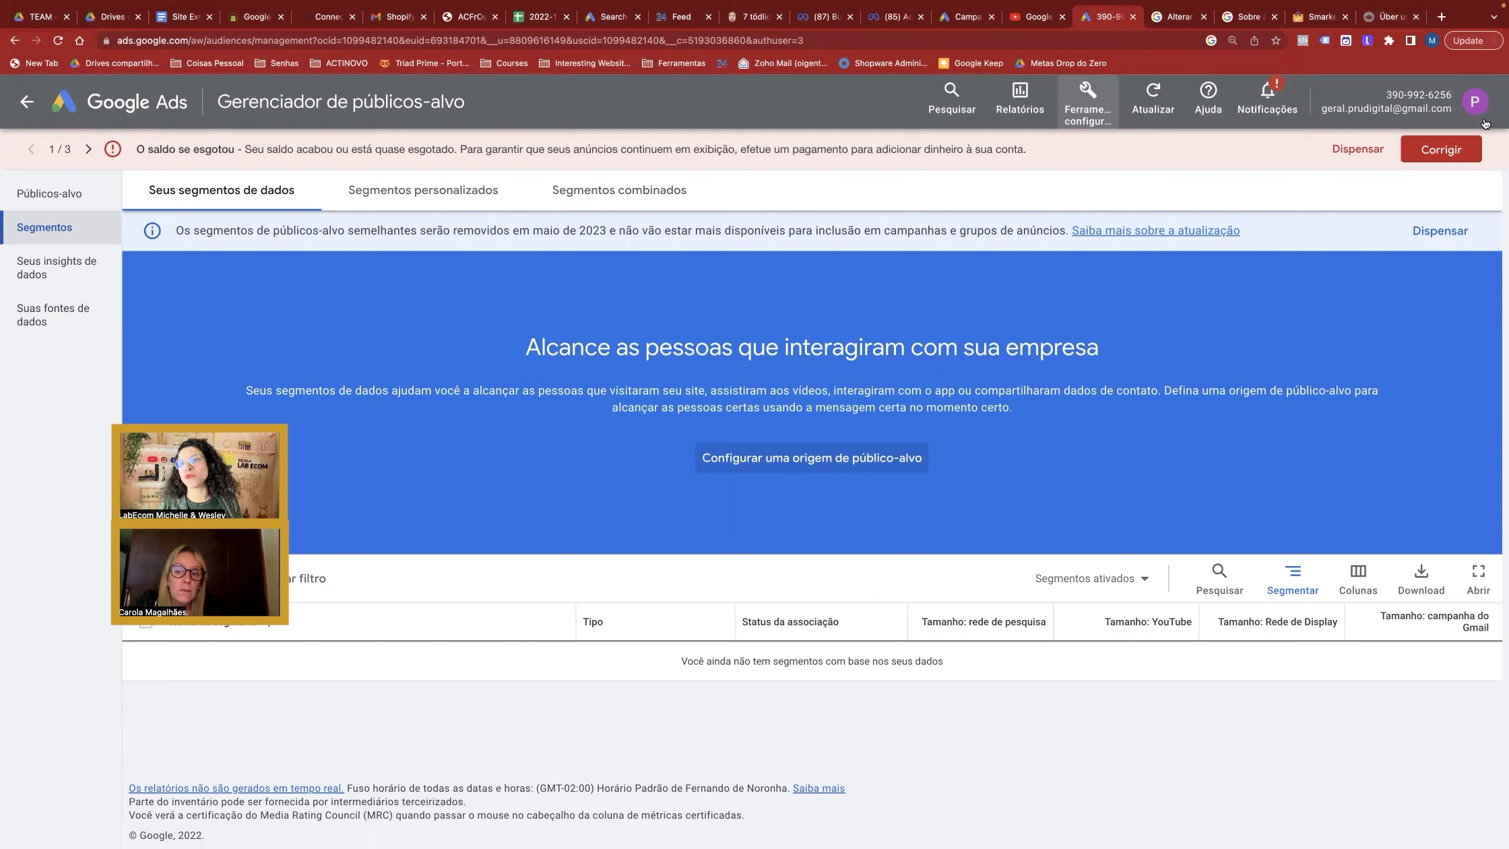
- Switch to the agency's Google login, choose the ActiNovo ads account, and dismiss the recommendations notice
{"action": "left_click", "coordinate": [1475, 101]}
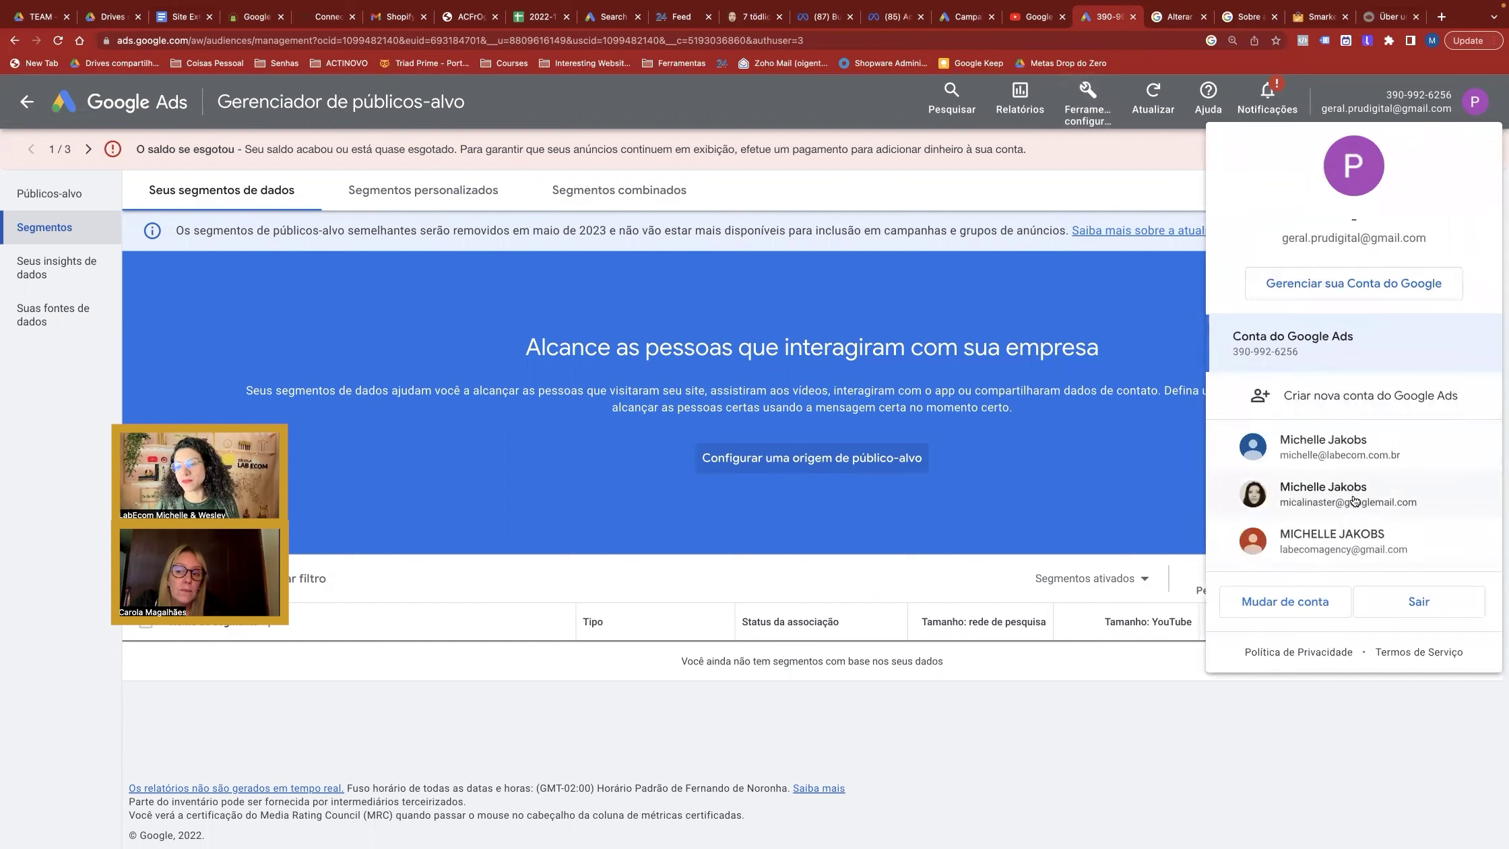
{"action": "left_click", "coordinate": [1343, 541]}
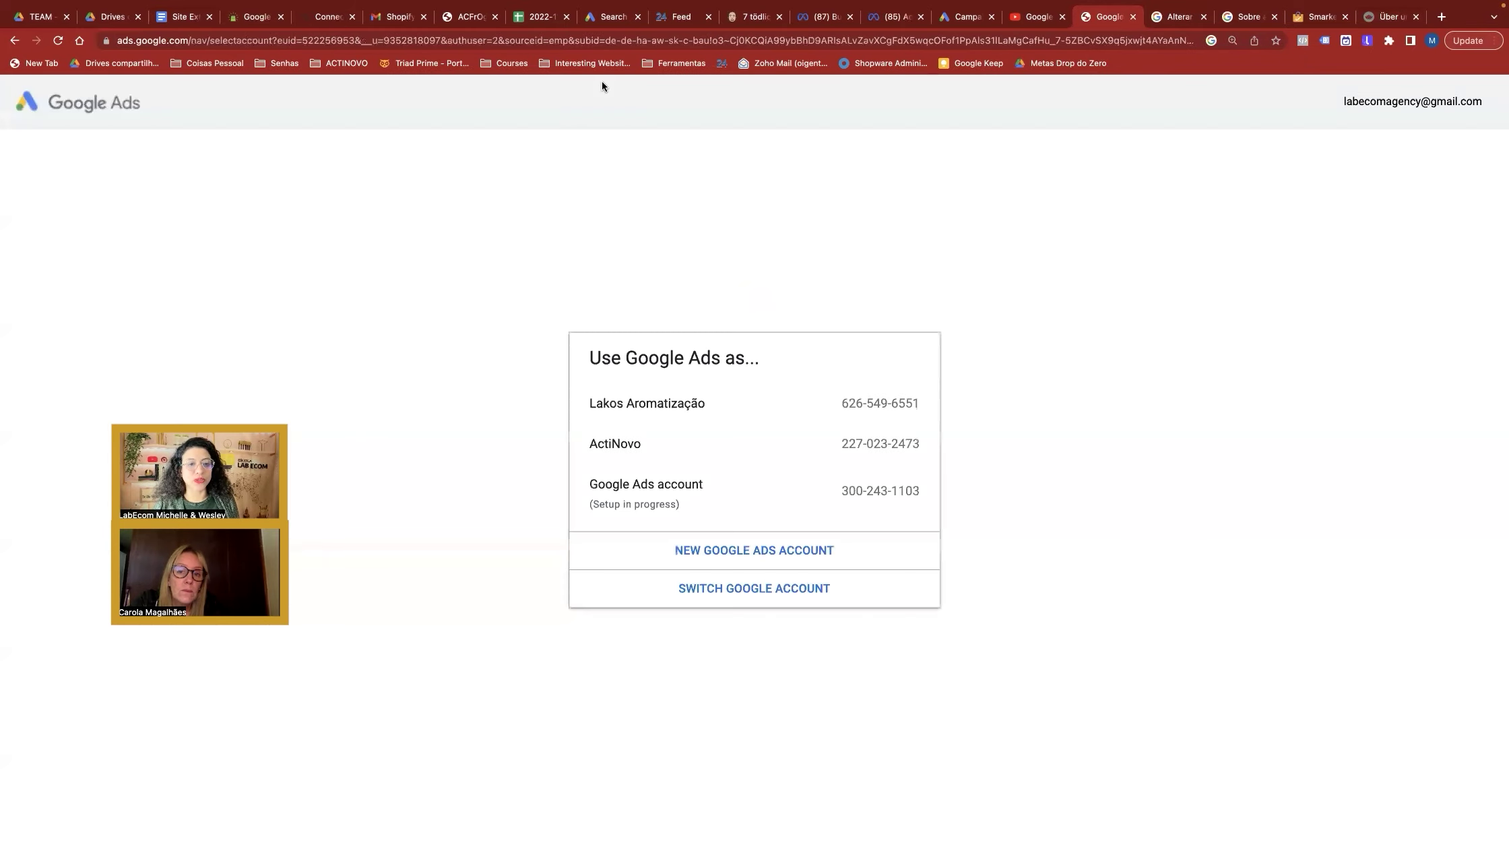
{"action": "left_click", "coordinate": [636, 445]}
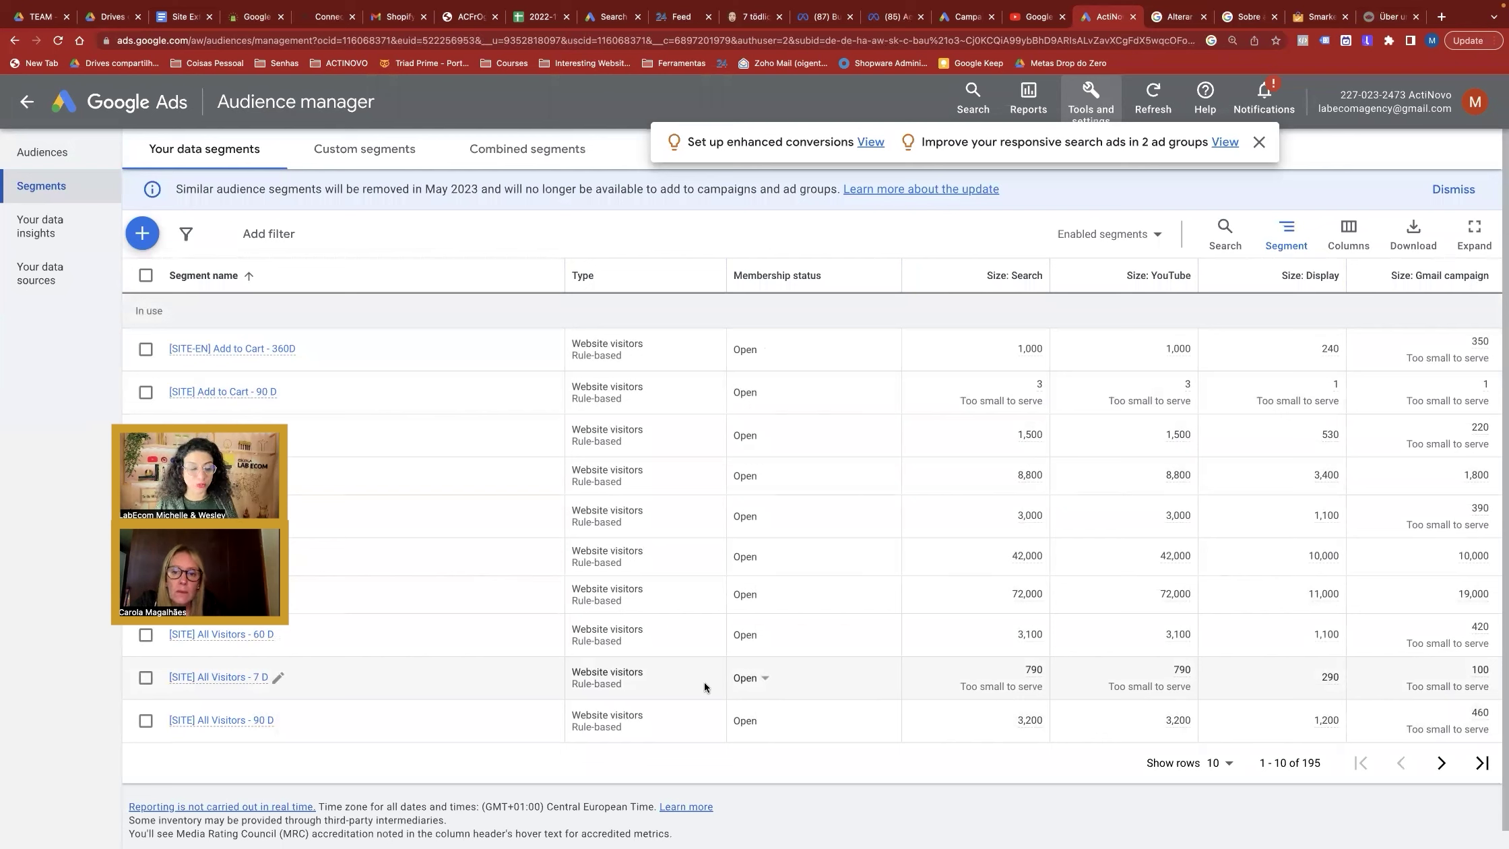
{"action": "left_click", "coordinate": [1258, 142]}
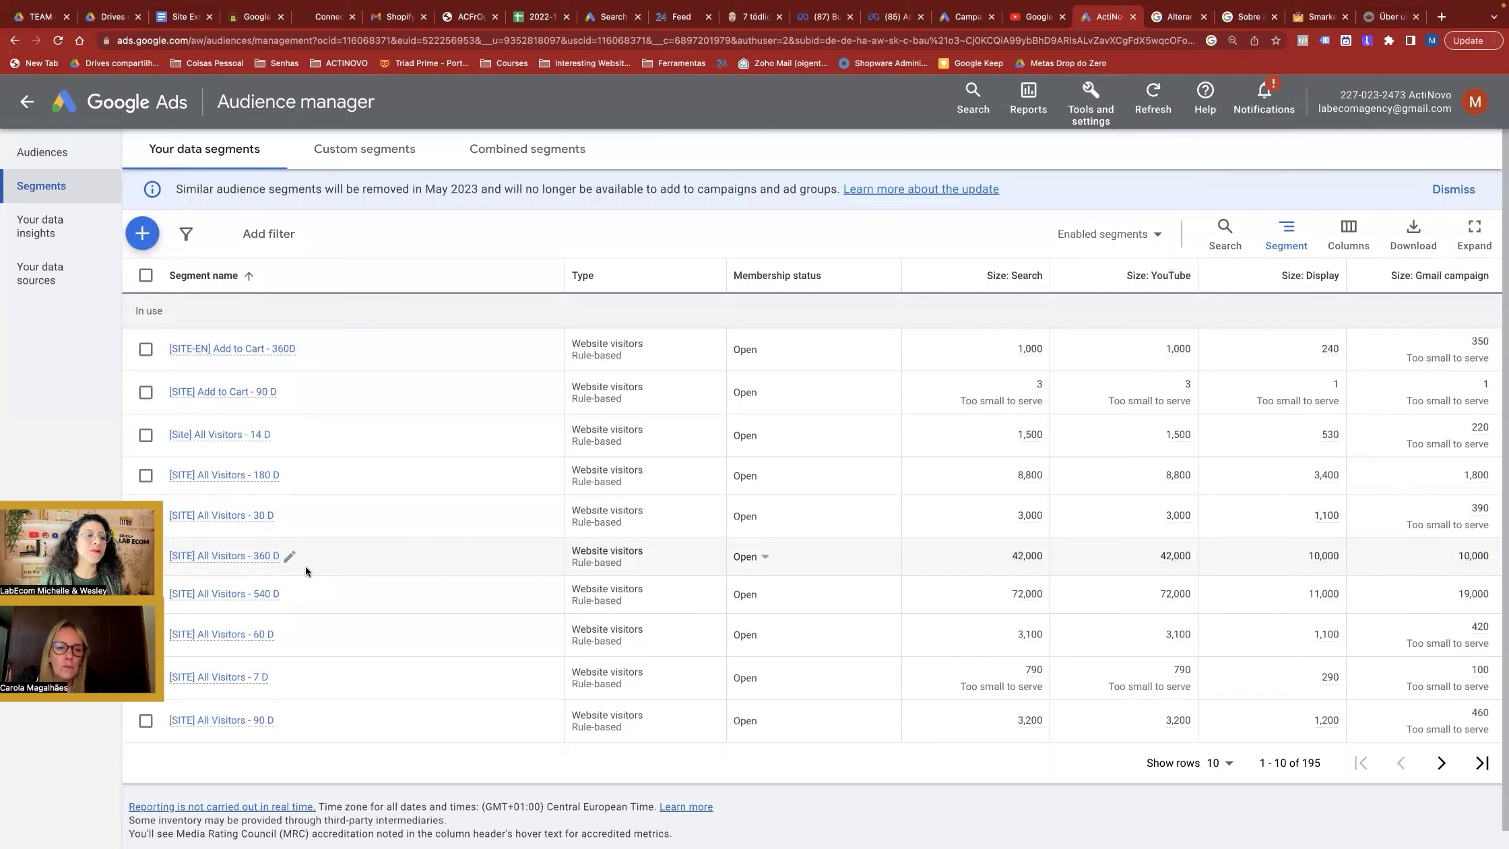
- Start a new website visitors segment and add a Page URL contains condition to its web page visit action
{"action": "left_click", "coordinate": [140, 233]}
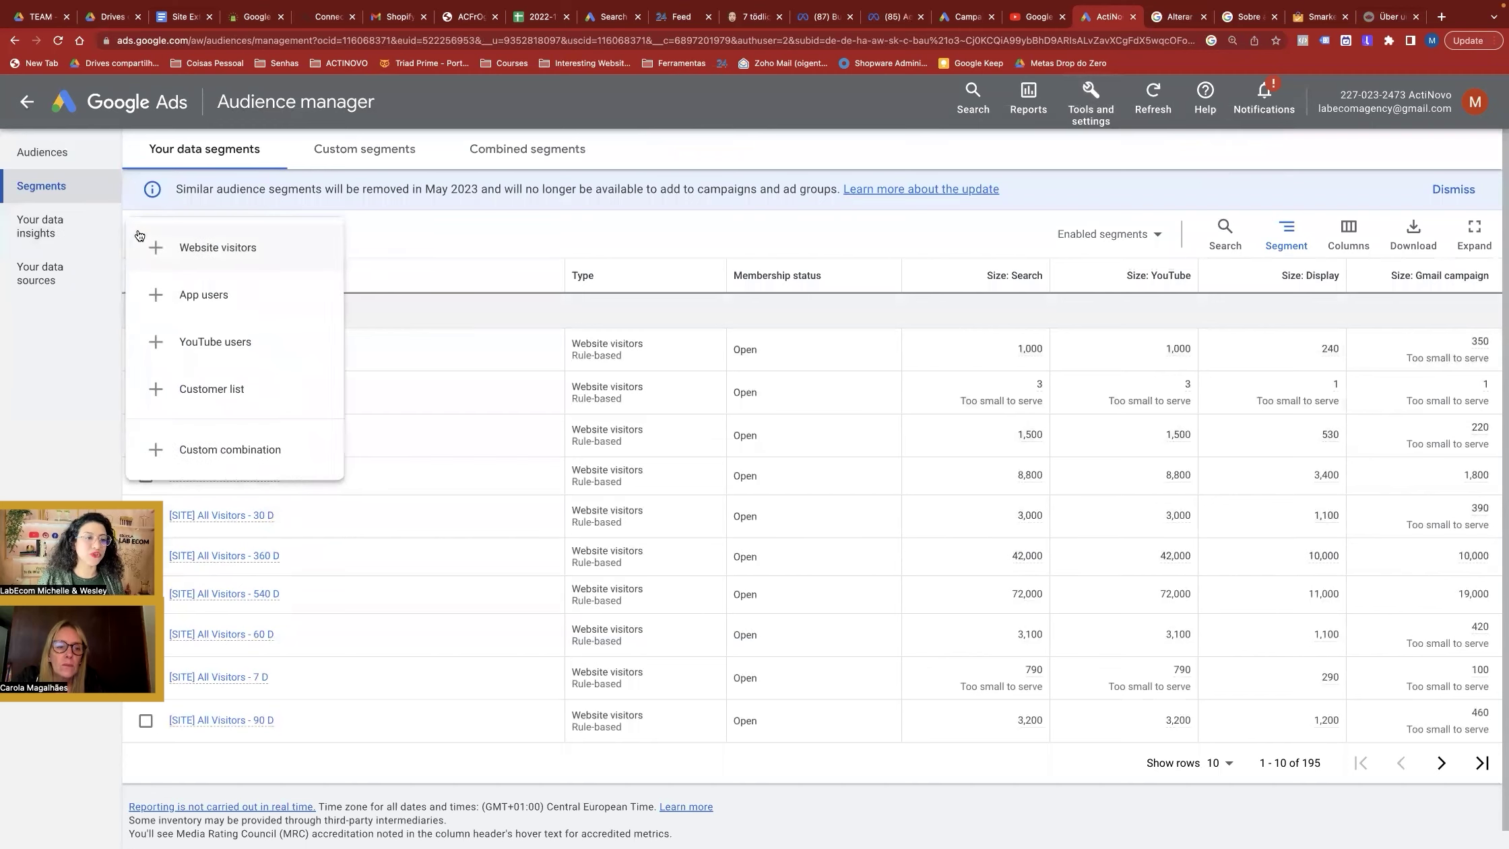
{"action": "left_click", "coordinate": [283, 268]}
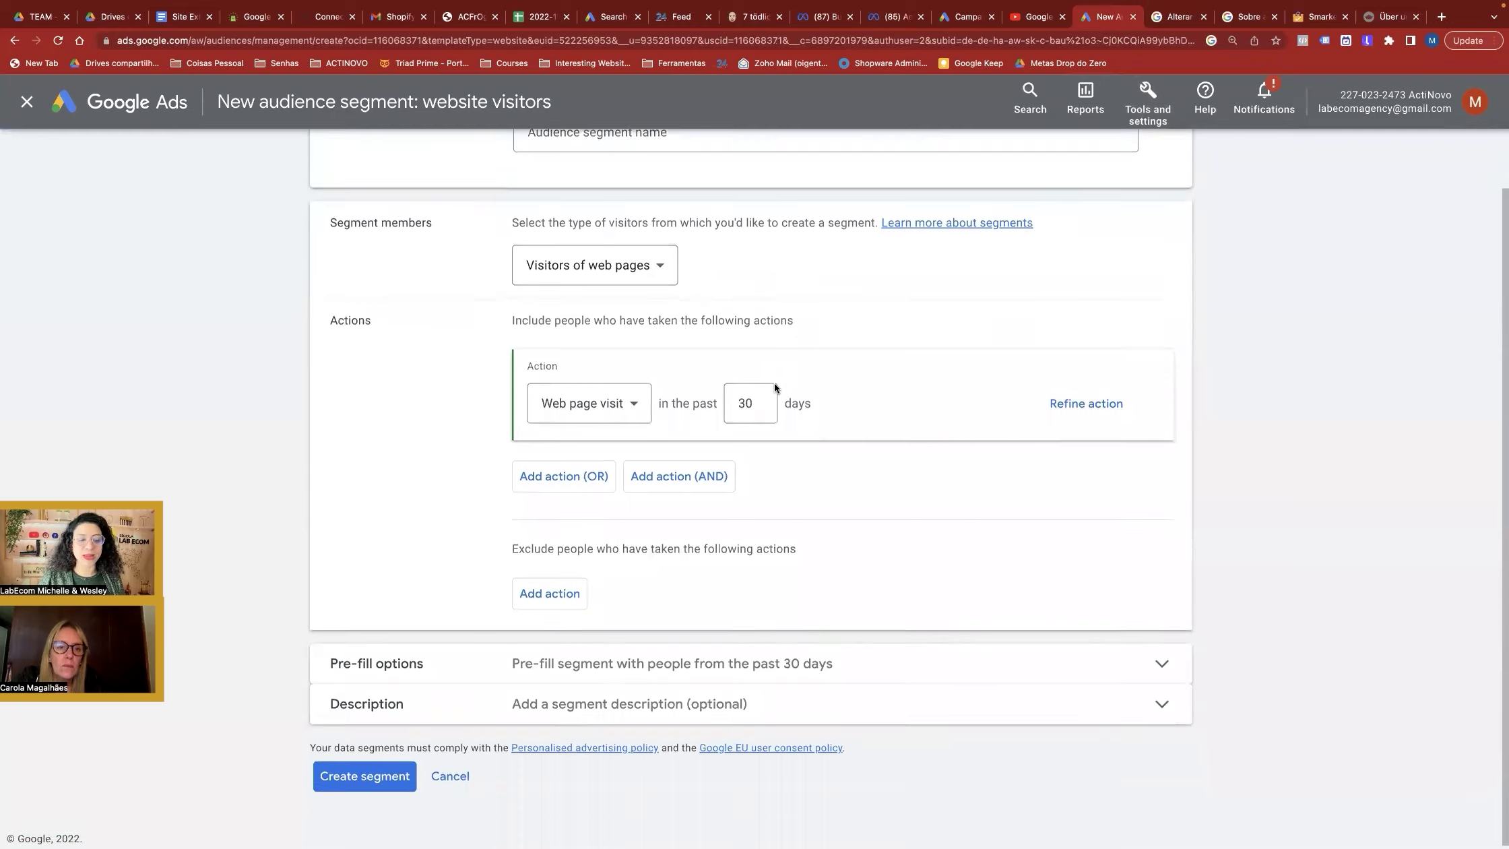
{"action": "scroll", "coordinate": [774, 383], "scroll_direction": "down", "scroll_amount": 1}
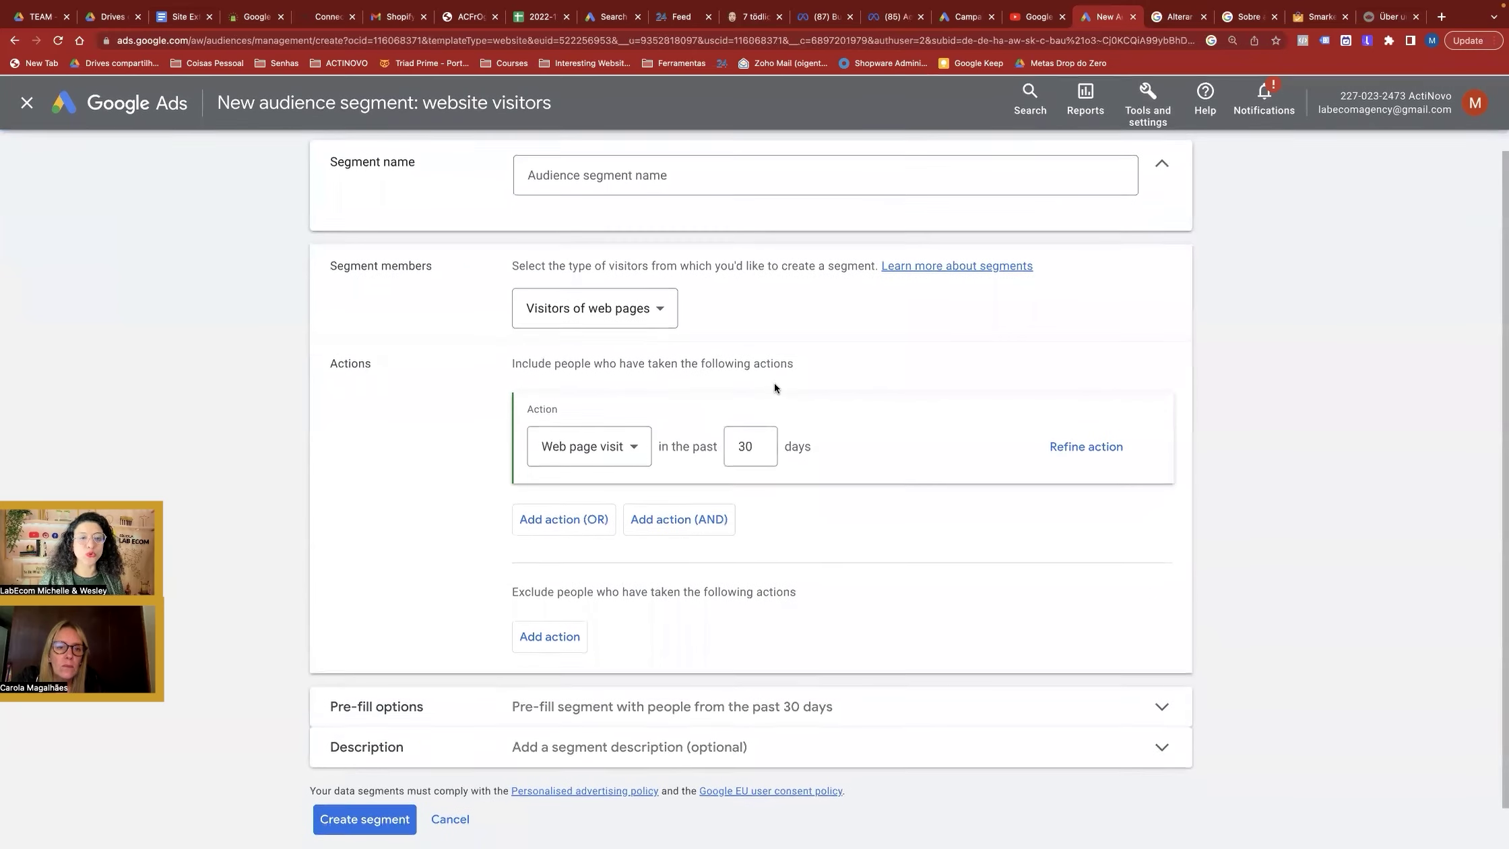
{"action": "left_click", "coordinate": [636, 312]}
{"action": "left_click", "coordinate": [636, 316]}
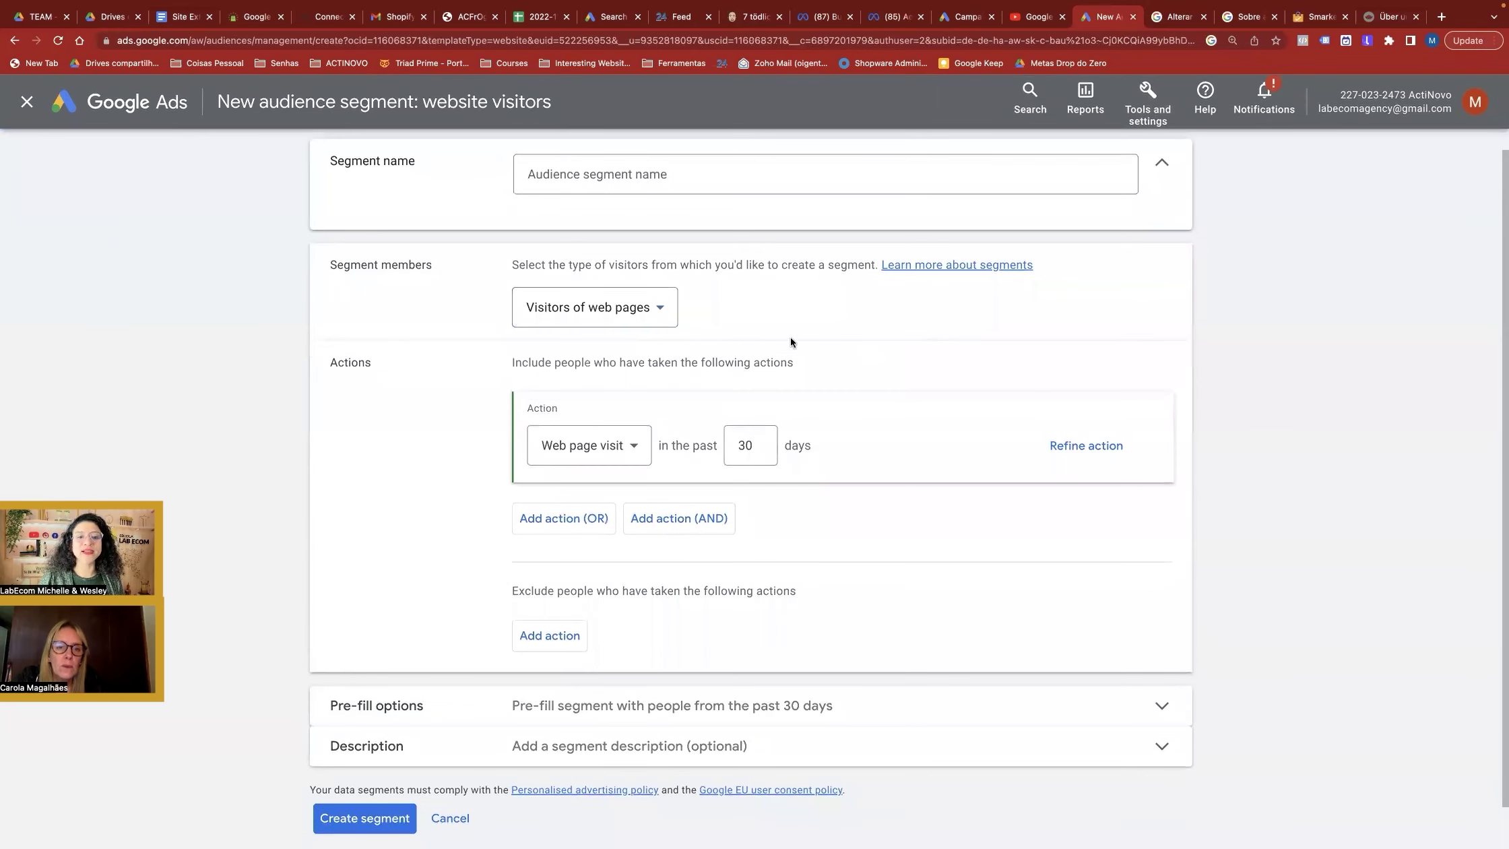
{"action": "left_click", "coordinate": [1074, 443]}
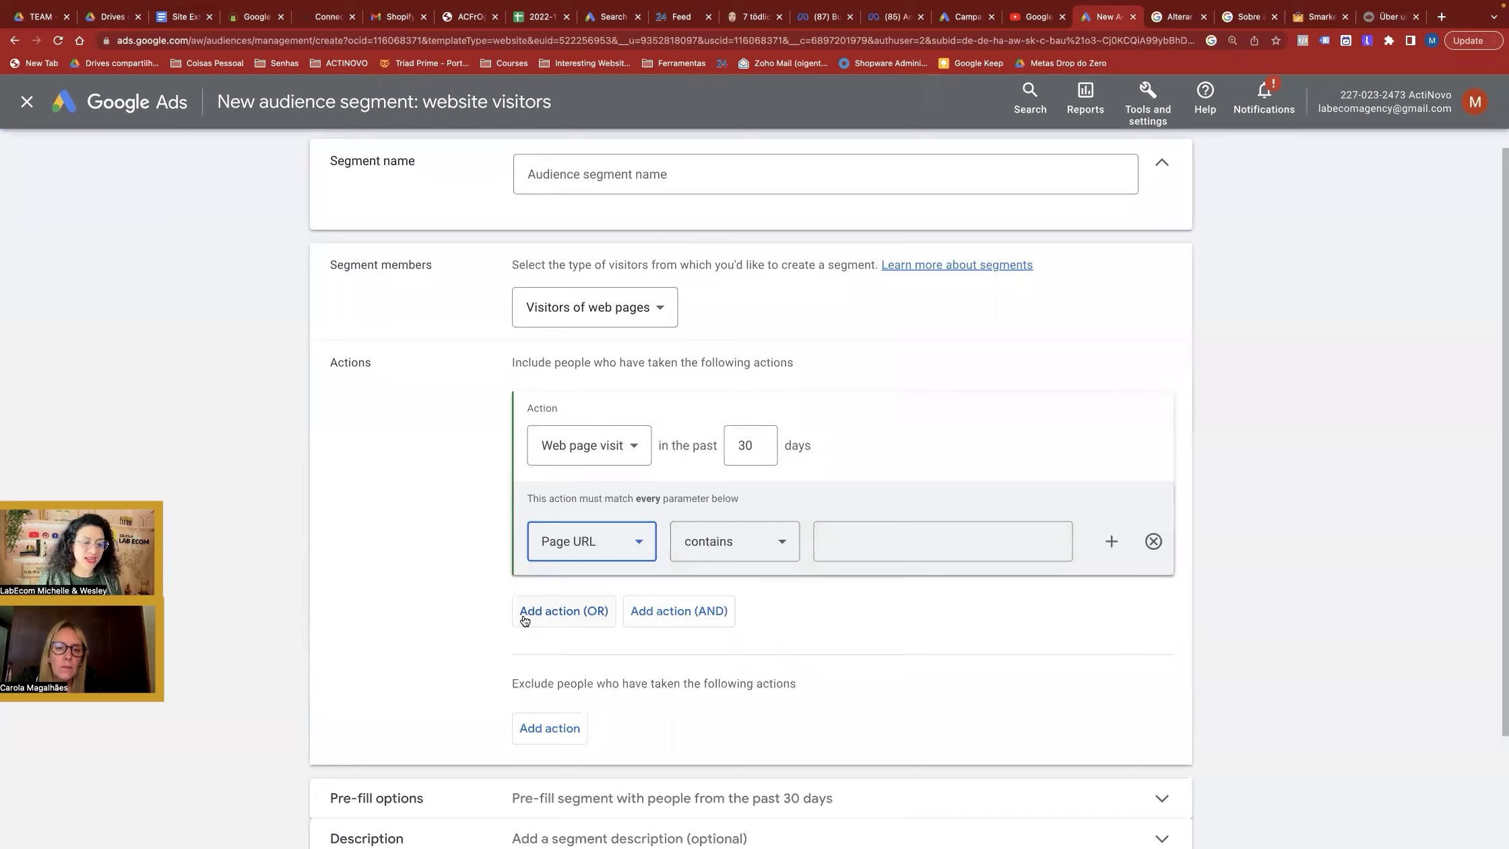
- Look through the new segment's settings, including its actions and expanded pre-fill options, with the segment name section collapsed
{"action": "scroll", "coordinate": [523, 618], "scroll_direction": "down", "scroll_amount": 3}
{"action": "scroll", "coordinate": [523, 618], "scroll_direction": "up", "scroll_amount": 3}
{"action": "scroll", "coordinate": [524, 618], "scroll_direction": "down", "scroll_amount": 3}
{"action": "scroll", "coordinate": [523, 618], "scroll_direction": "up", "scroll_amount": 3}
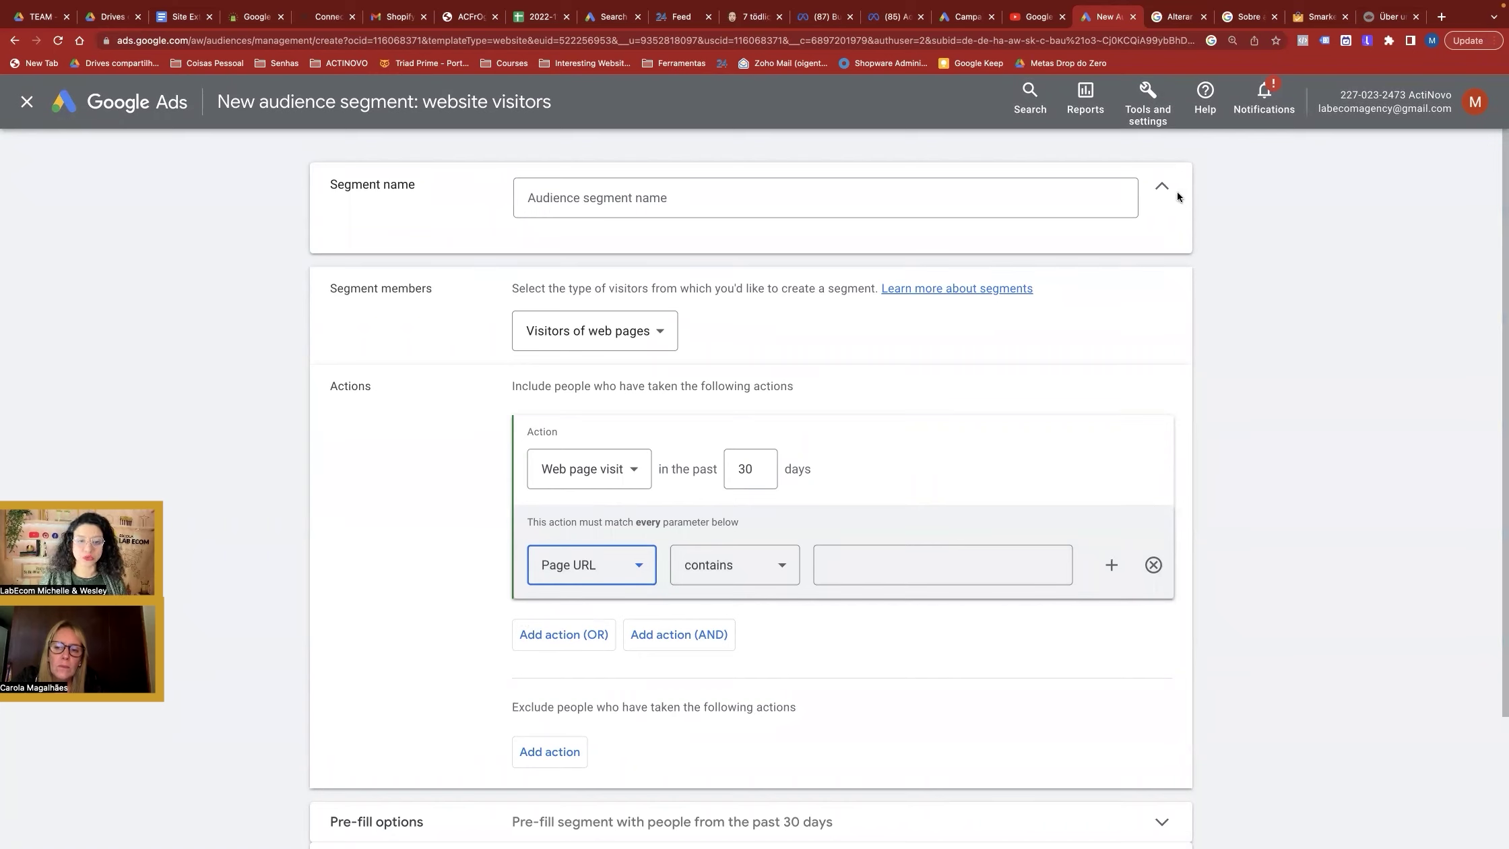
{"action": "scroll", "coordinate": [904, 405], "scroll_direction": "down", "scroll_amount": 2}
{"action": "scroll", "coordinate": [904, 403], "scroll_direction": "up", "scroll_amount": 2}
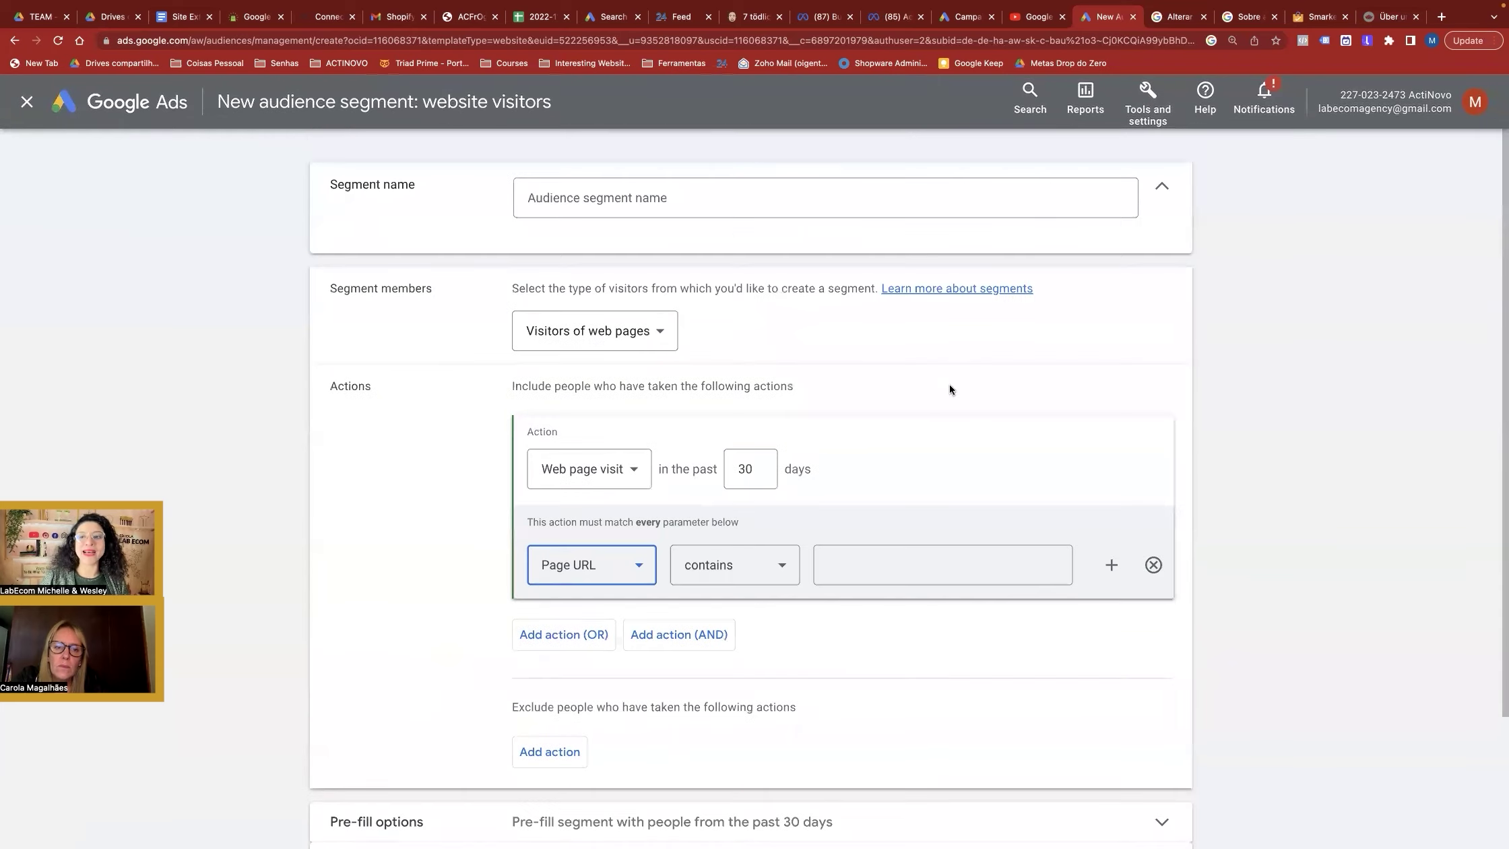
{"action": "left_click", "coordinate": [1163, 190]}
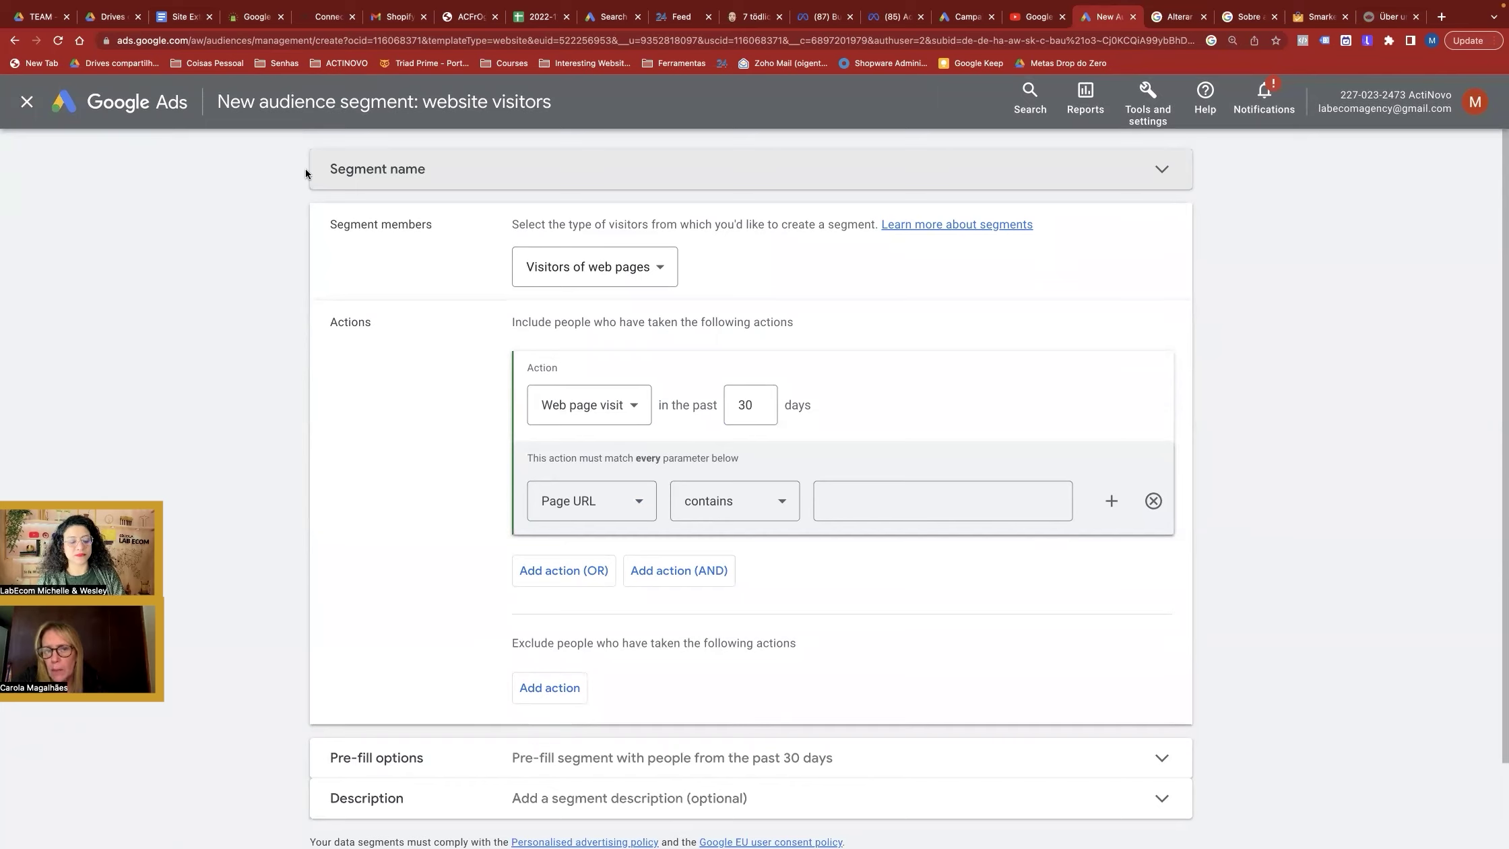
{"action": "left_click", "coordinate": [567, 757]}
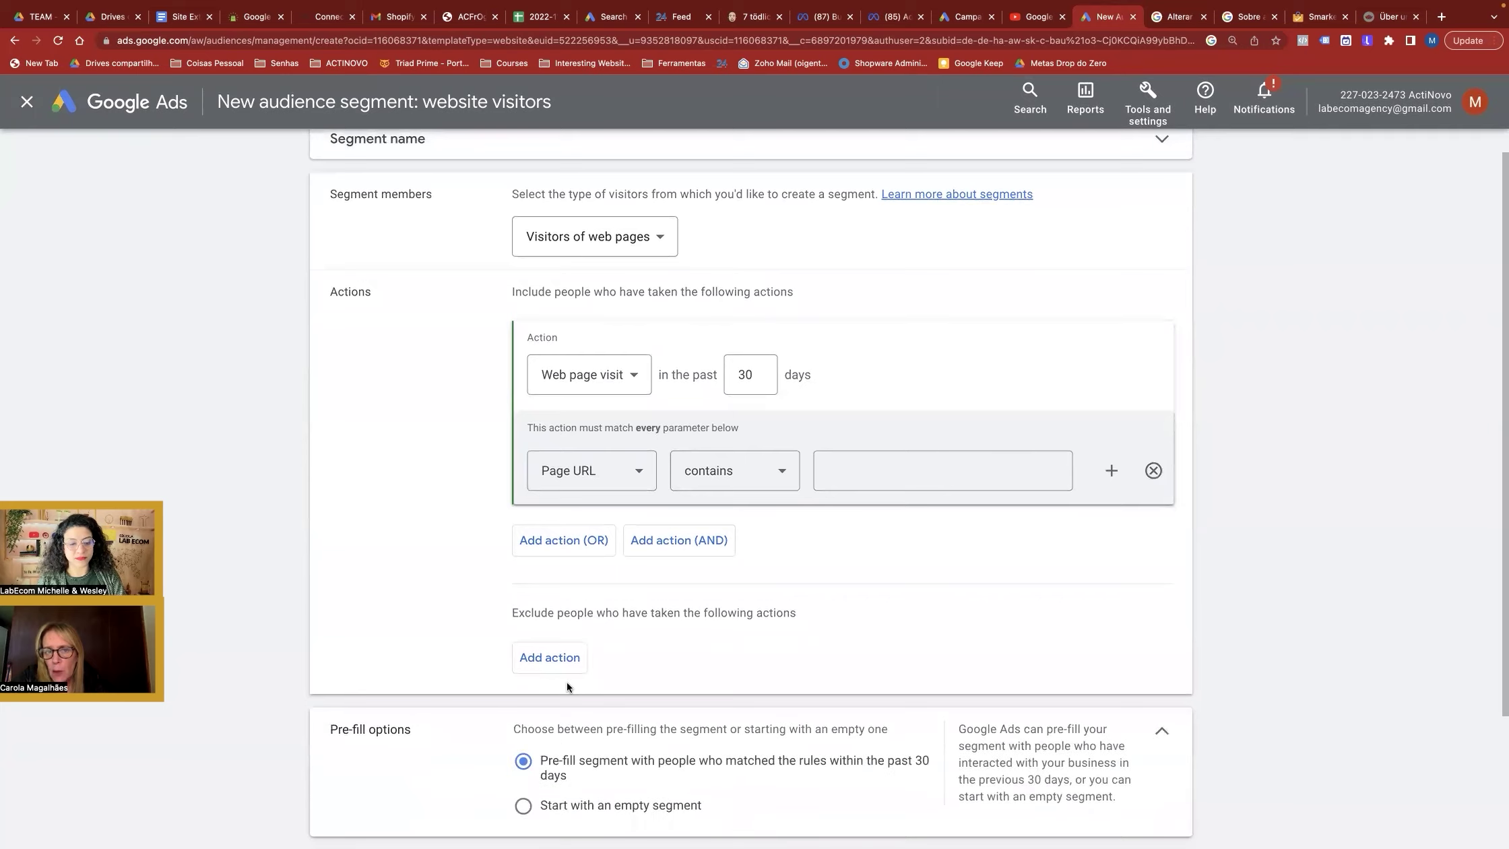
{"action": "scroll", "coordinate": [567, 681], "scroll_direction": "down", "scroll_amount": 3}
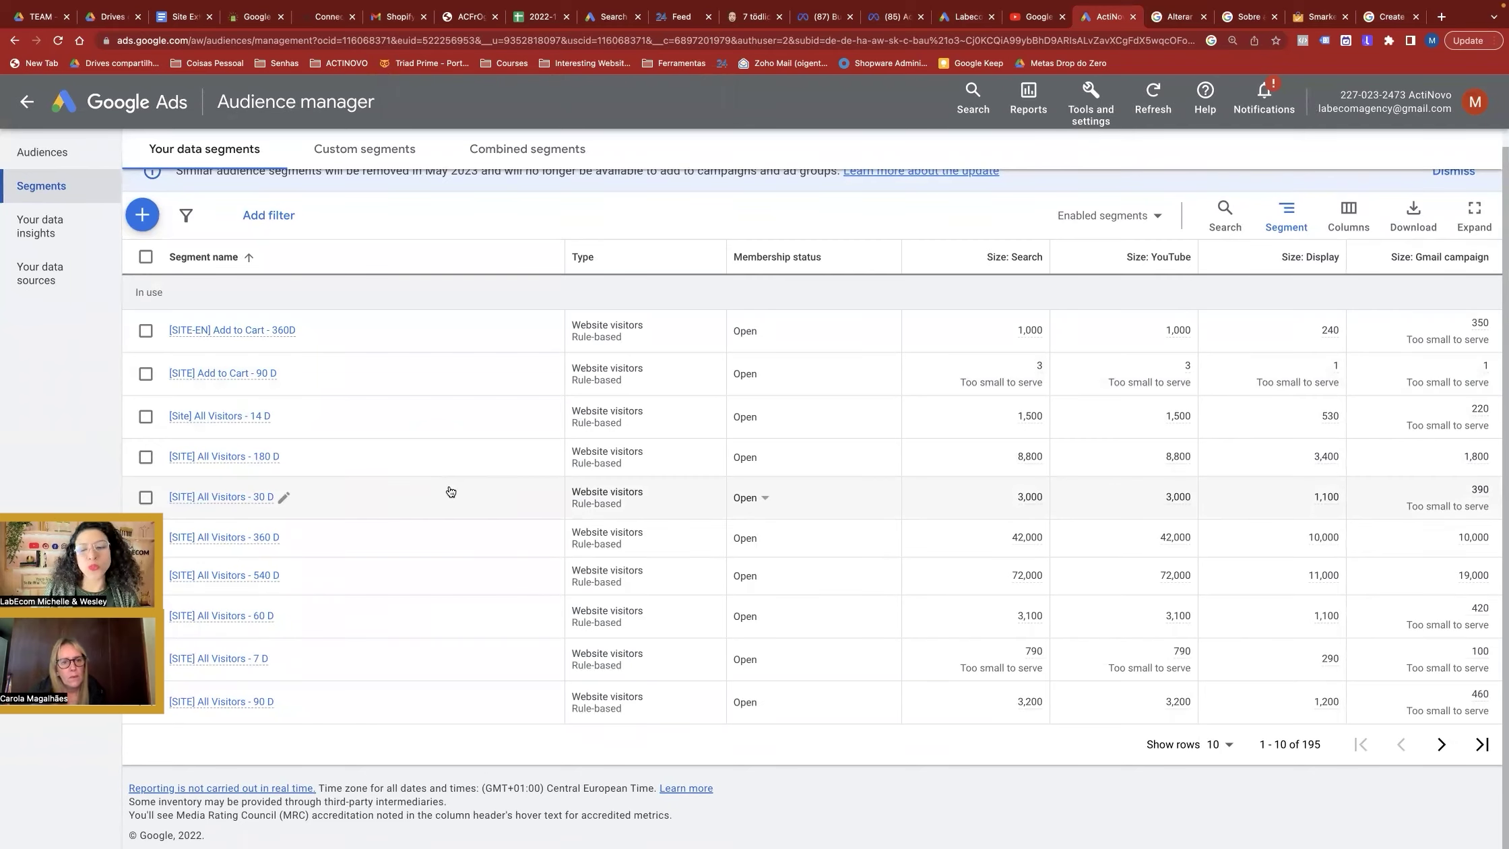
- Switch to the Labecom Geral account's audience manager and start a new website visitors segment
{"action": "scroll", "coordinate": [450, 491], "scroll_direction": "up", "scroll_amount": 1}
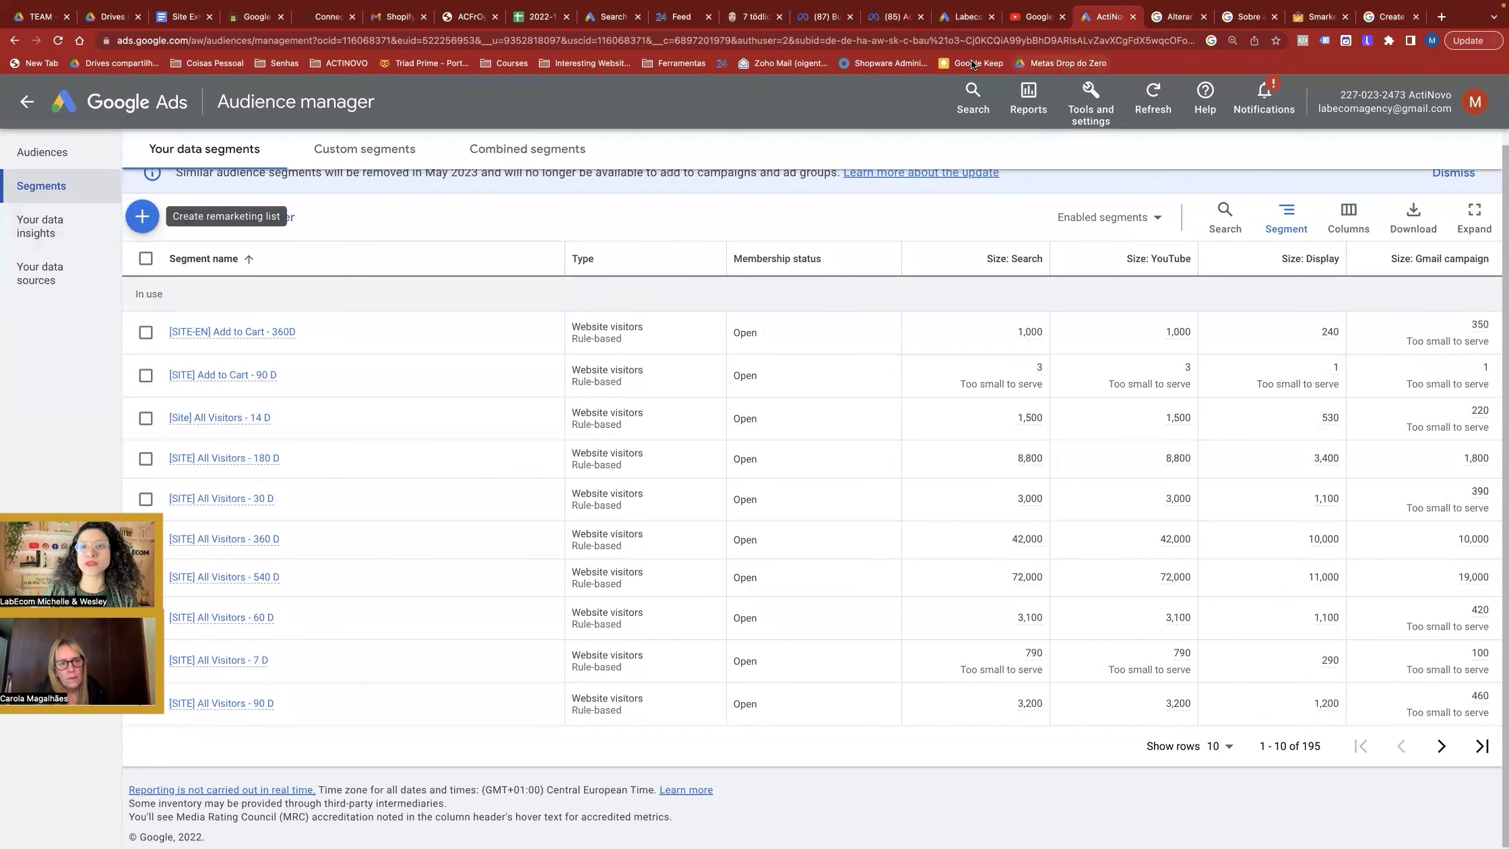
{"action": "left_click", "coordinate": [965, 18]}
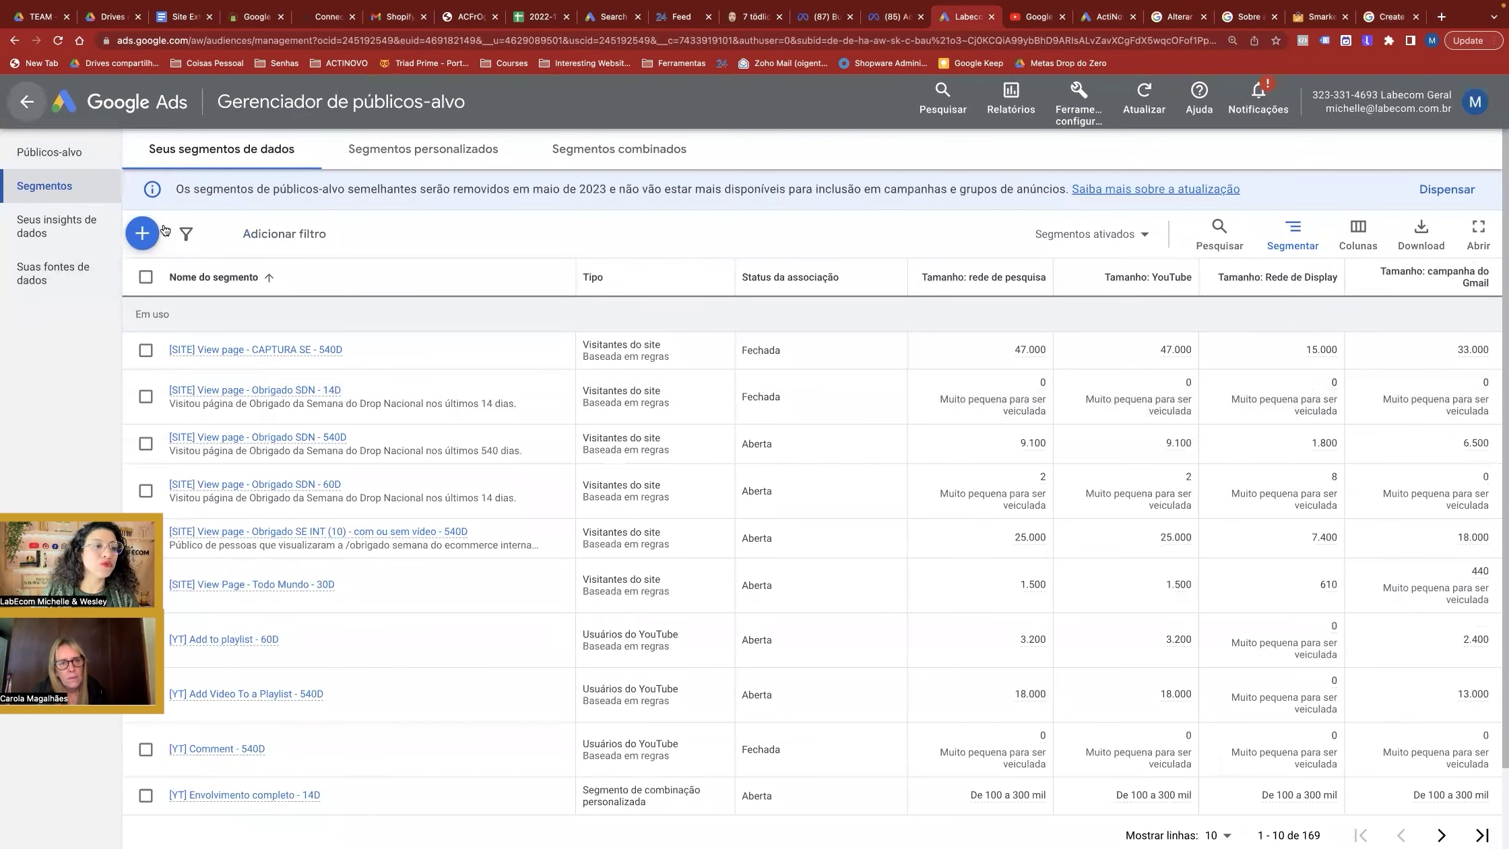
{"action": "left_click", "coordinate": [143, 236]}
{"action": "left_click", "coordinate": [176, 234]}
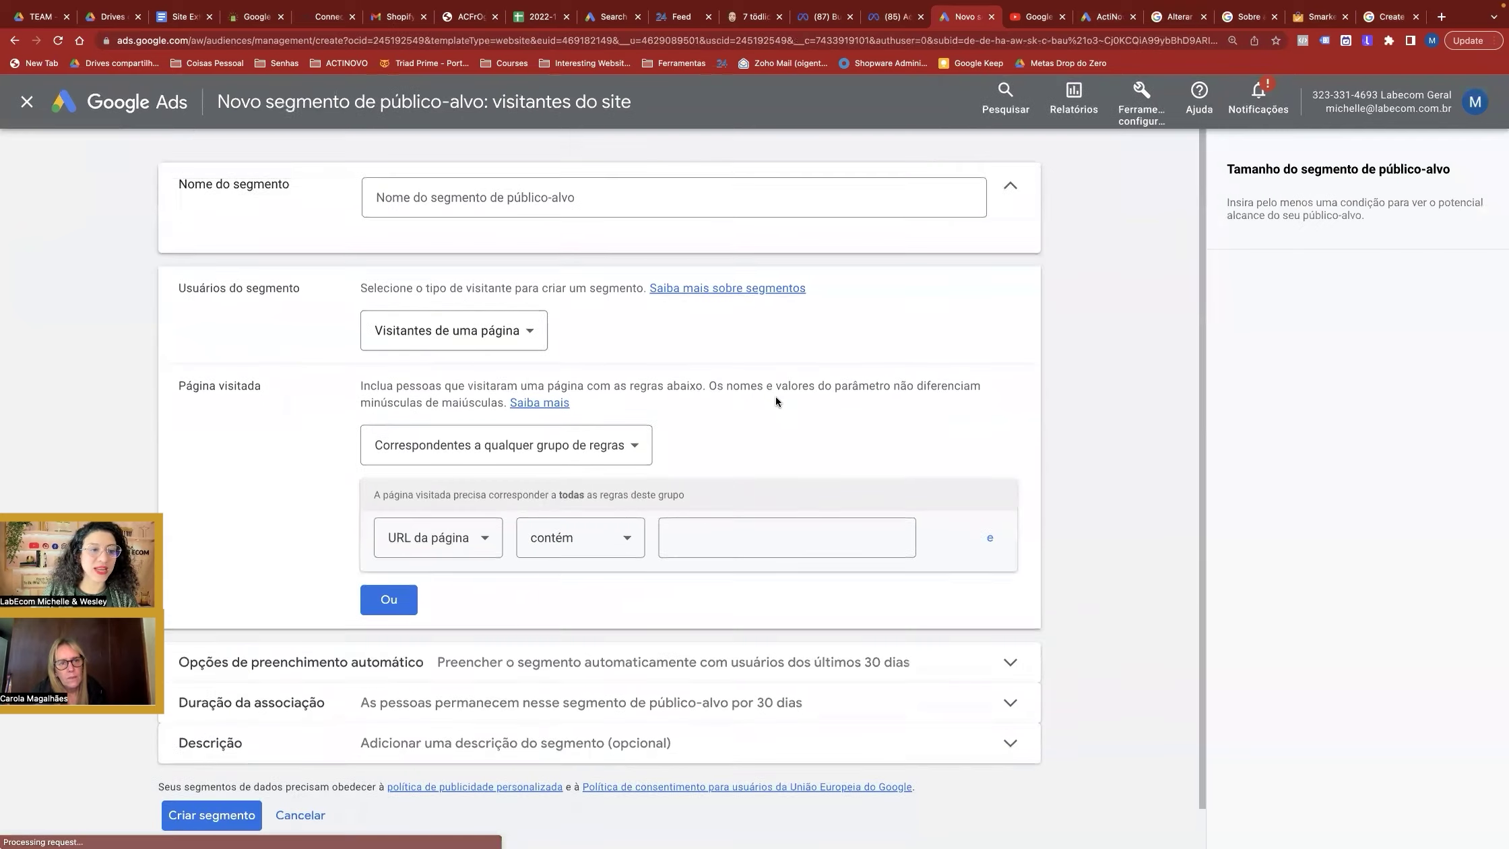
{"action": "scroll", "coordinate": [809, 600], "scroll_direction": "down", "scroll_amount": 1}
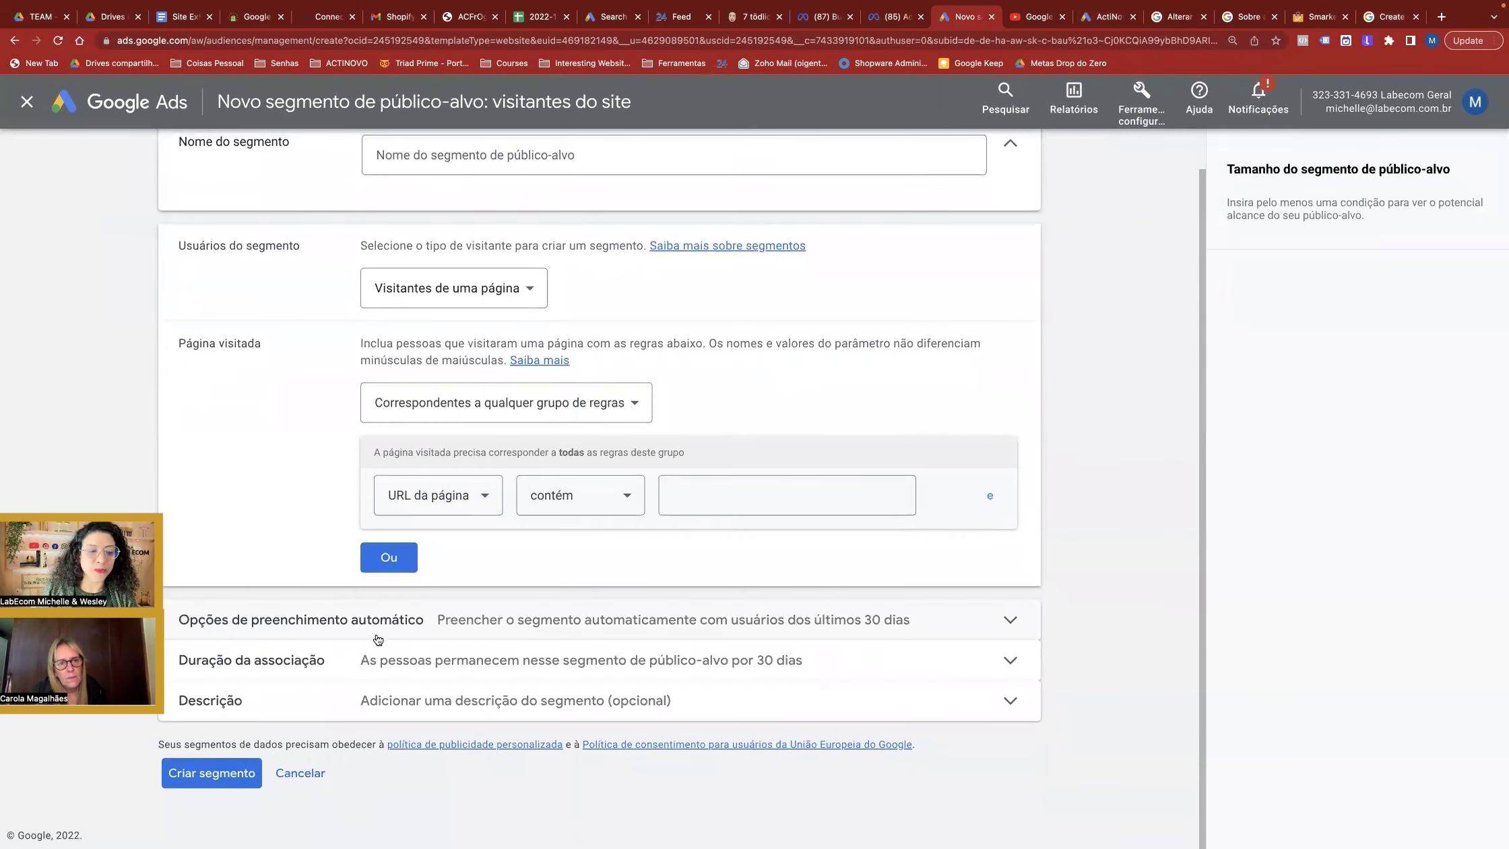
- Examine the segment's automatic pre-fill options and available visitor types, then view the account's tools and settings list
{"action": "left_click", "coordinate": [687, 633]}
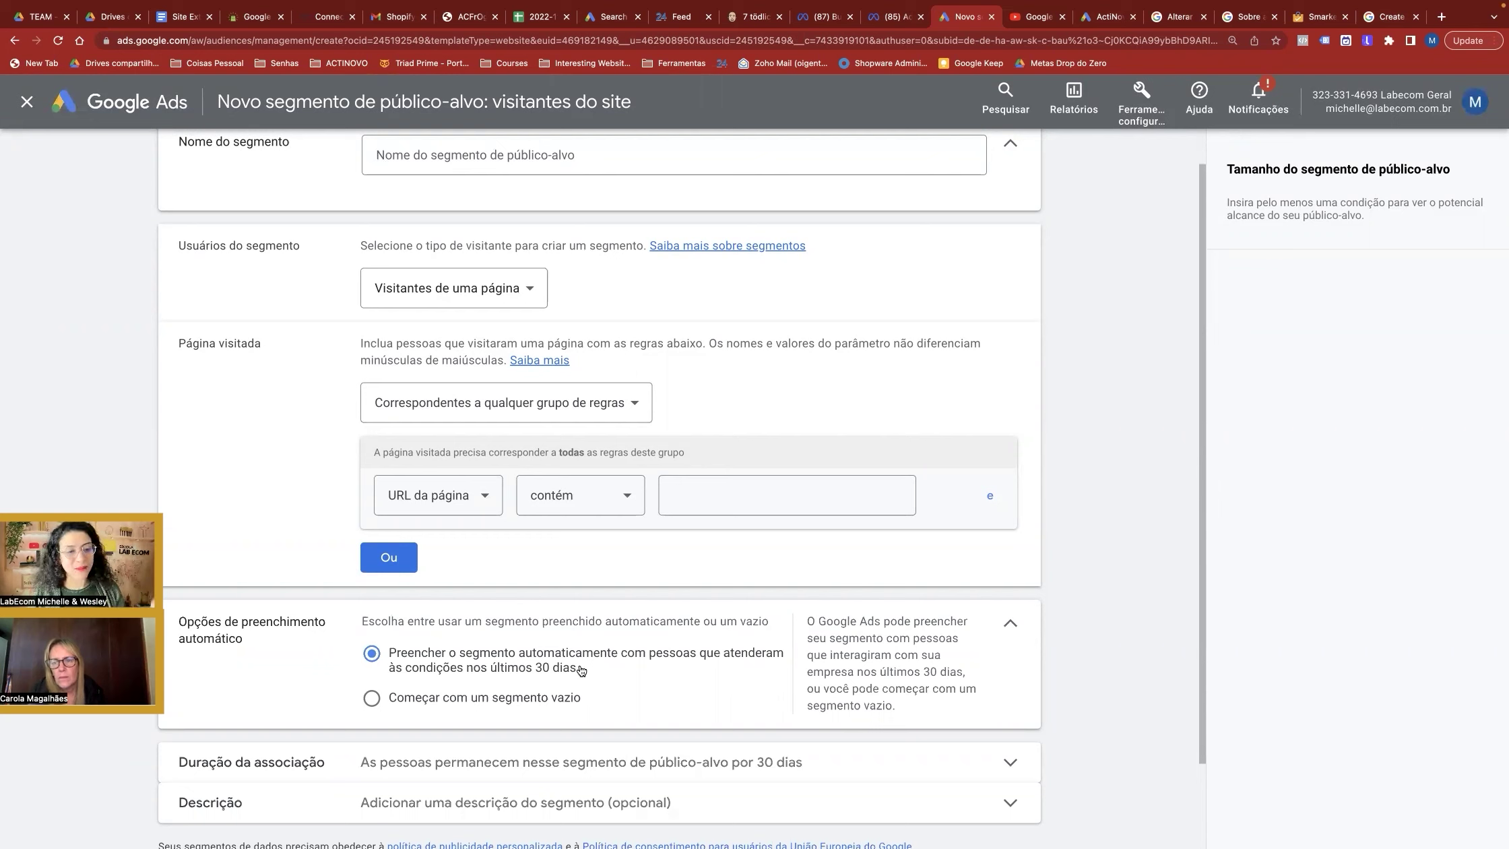
{"action": "left_click", "coordinate": [445, 296]}
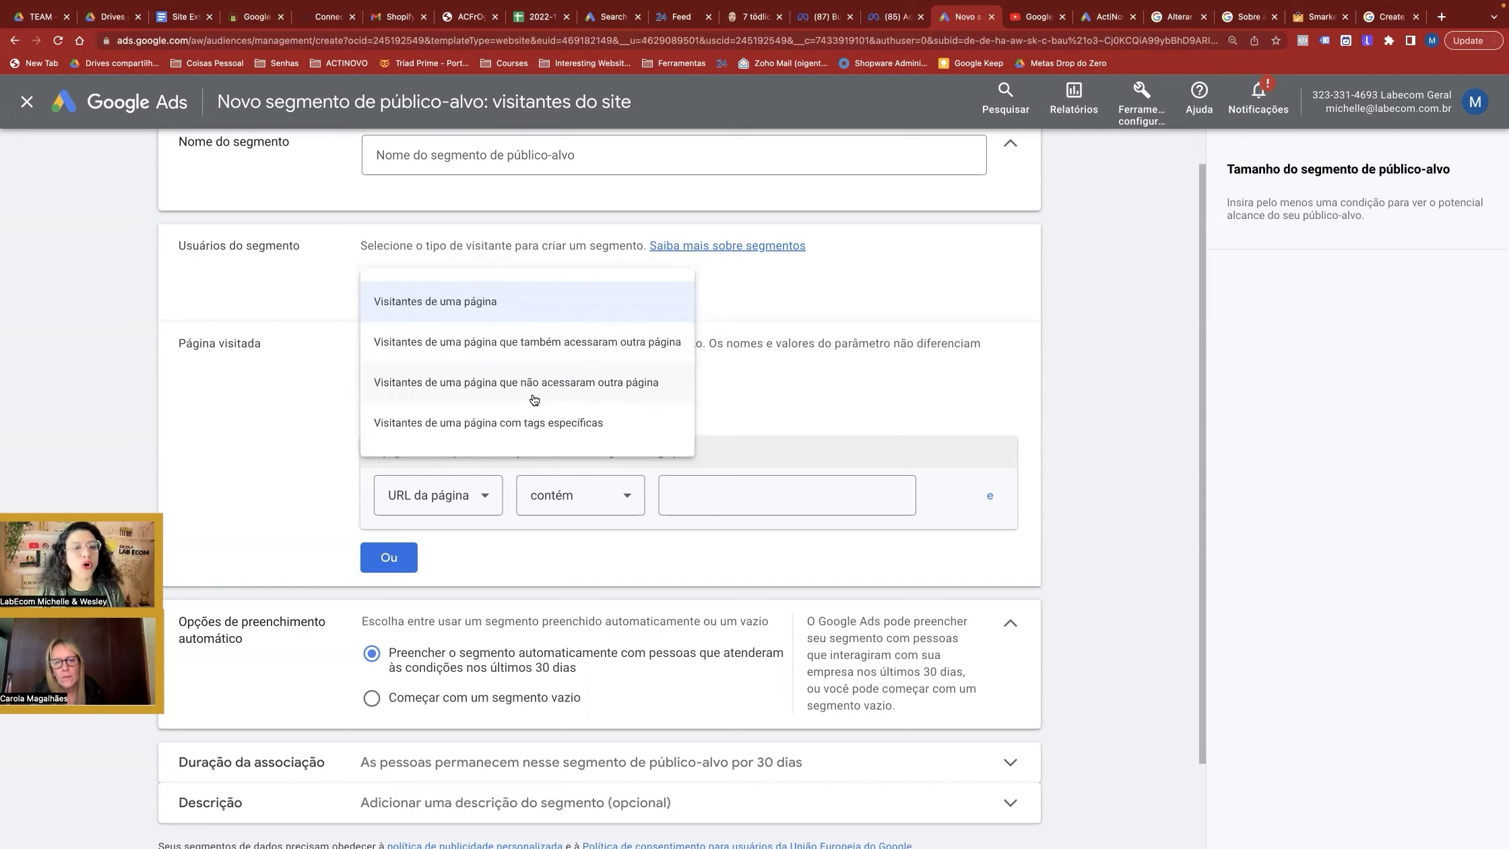
{"action": "left_click", "coordinate": [791, 360]}
{"action": "scroll", "coordinate": [741, 377], "scroll_direction": "down", "scroll_amount": 2}
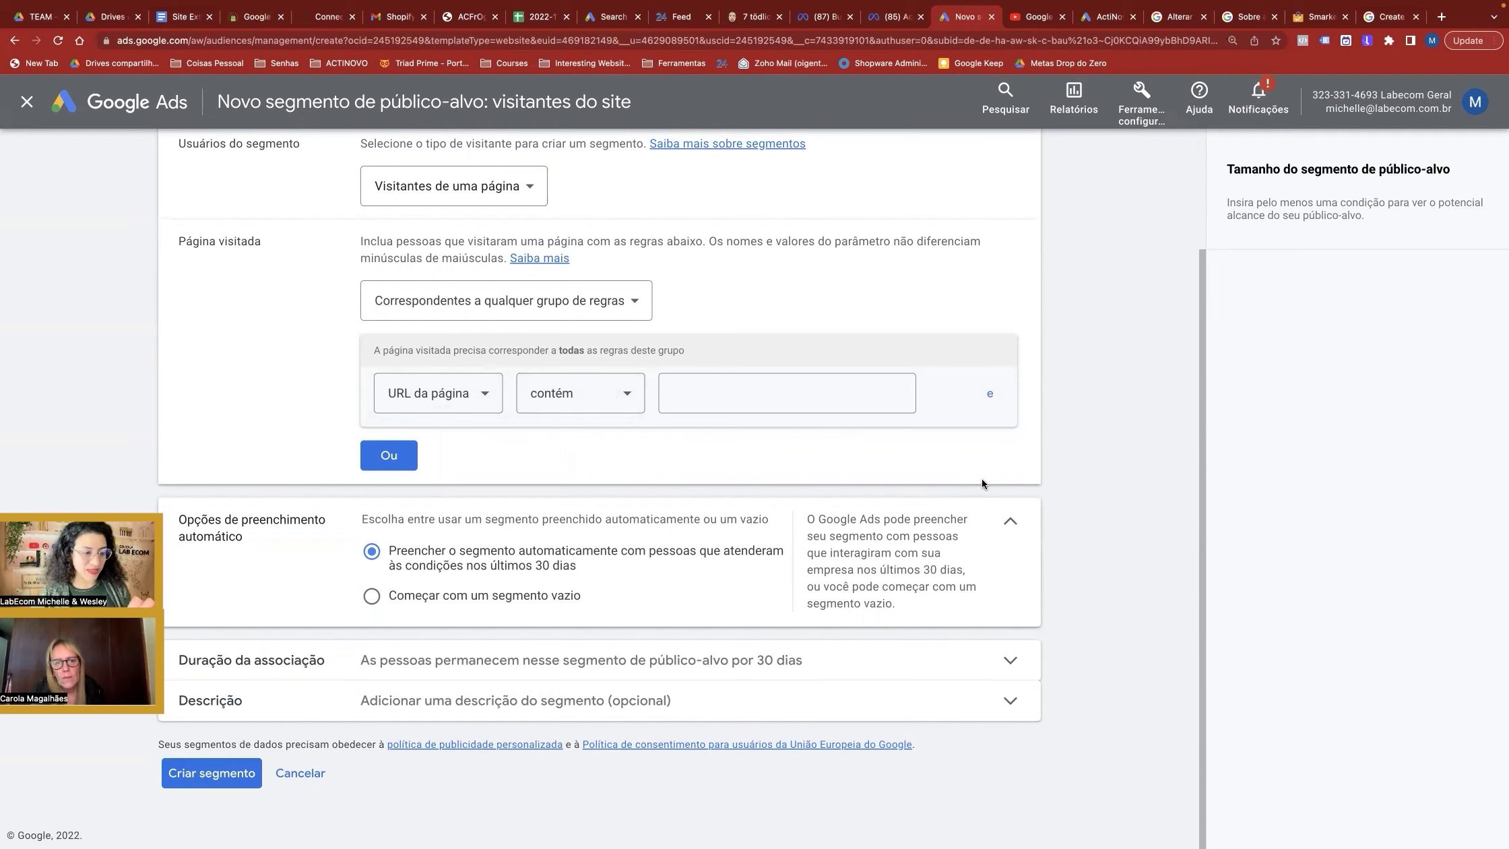
{"action": "scroll", "coordinate": [953, 459], "scroll_direction": "up", "scroll_amount": 3}
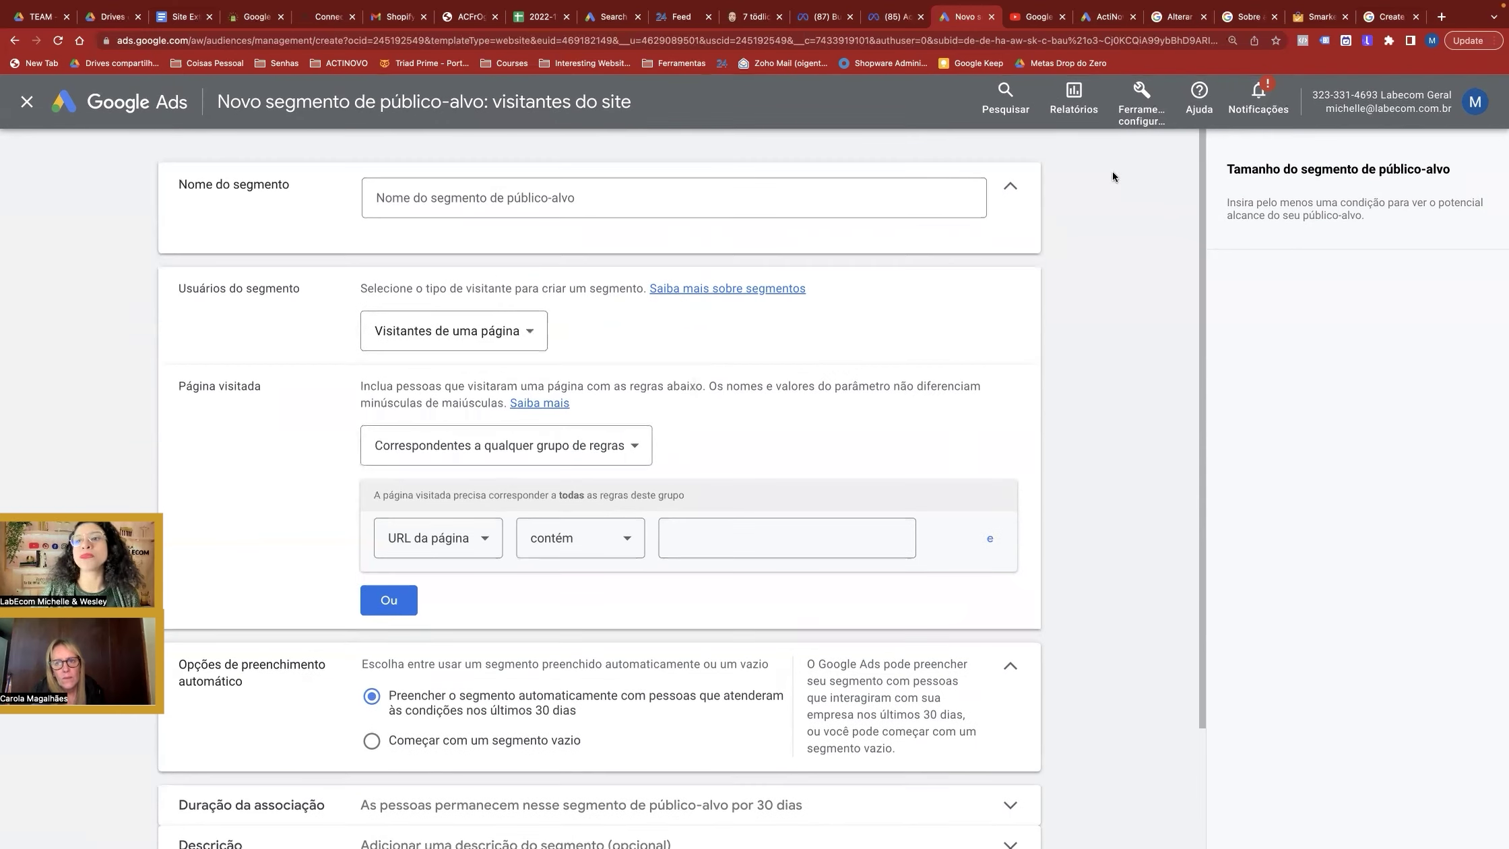
{"action": "left_click", "coordinate": [1141, 98]}
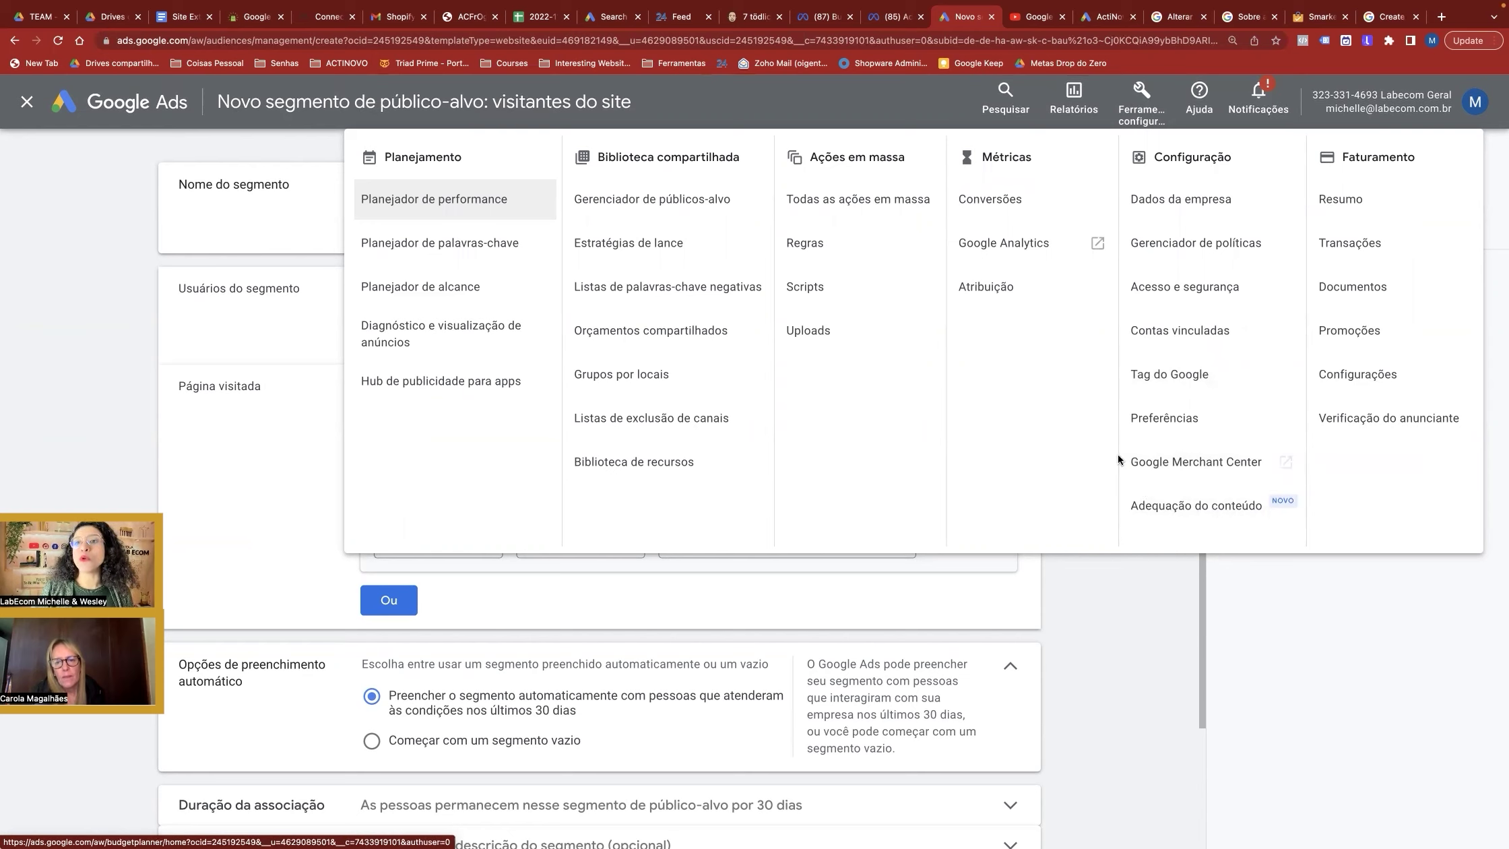
- Search the web for "mcc google" in a new browser tab and open the Google Ads manager accounts page
{"action": "left_click", "coordinate": [1441, 19]}
{"action": "type", "text": "mcc"}
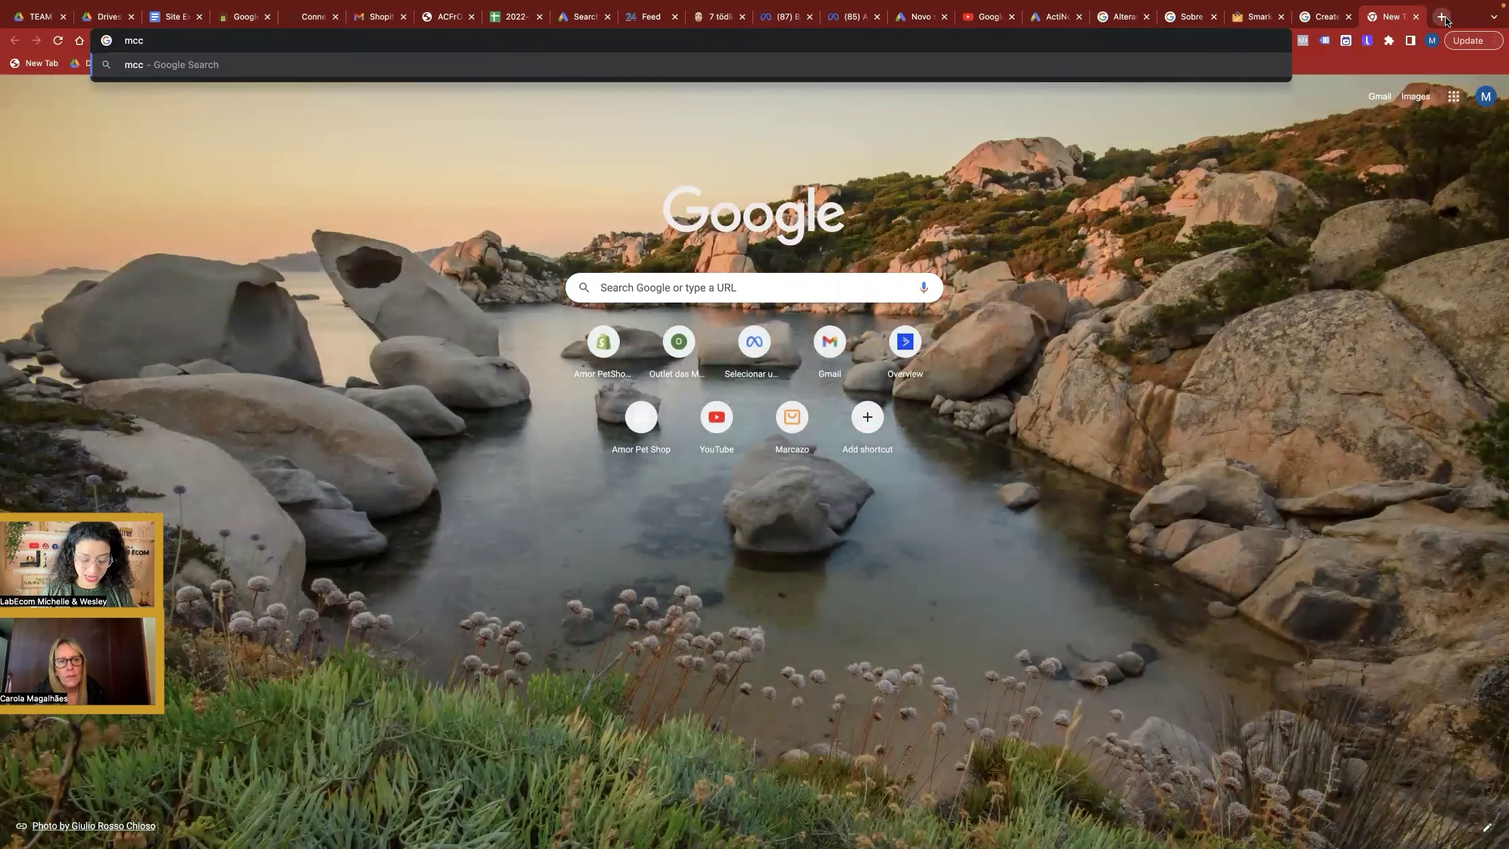
{"action": "type", "text": " google"}
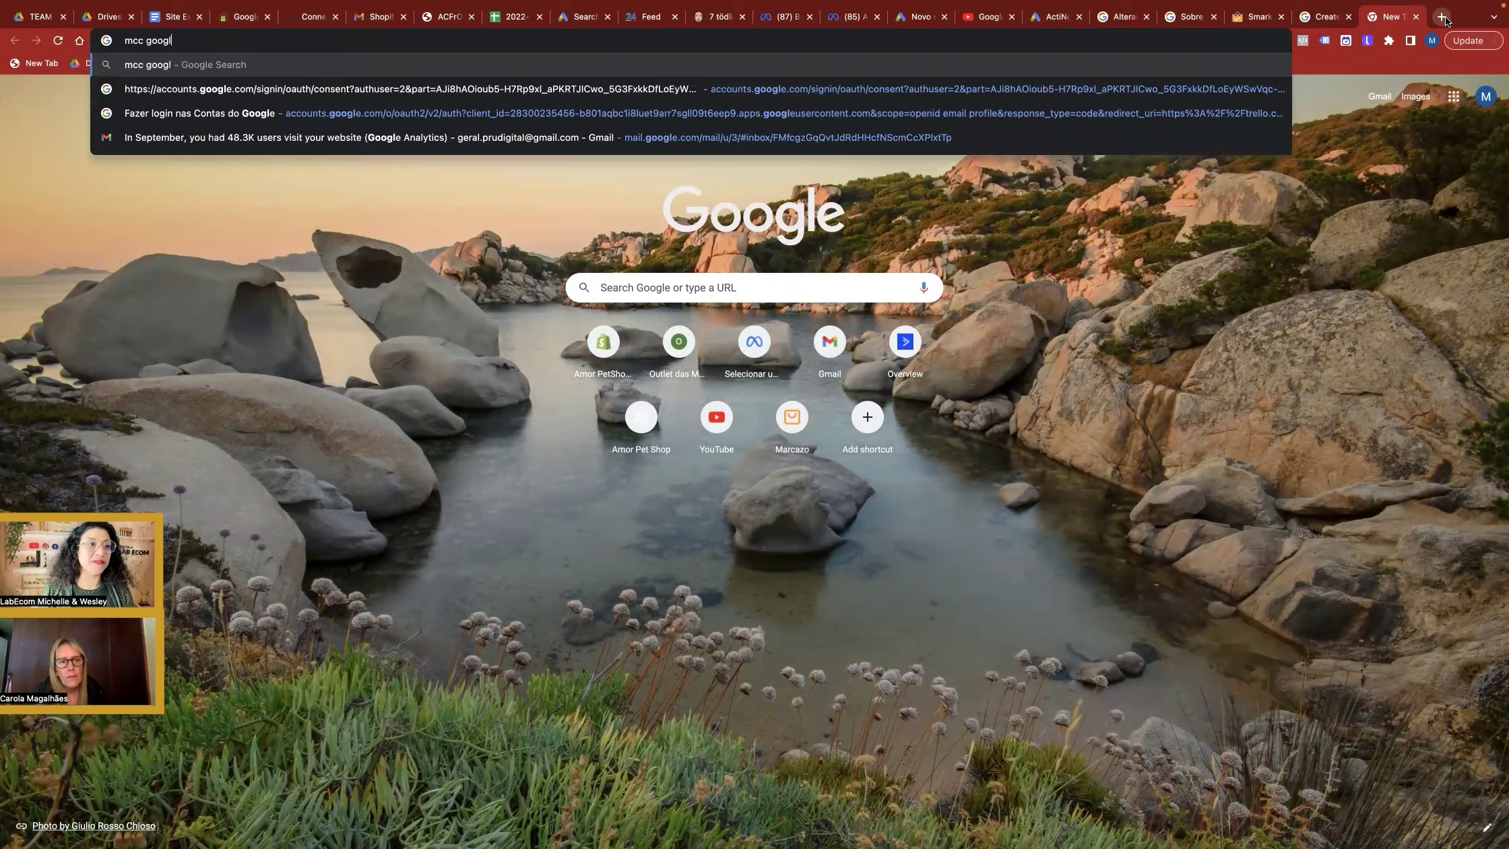
{"action": "key", "text": "Return"}
{"action": "left_click", "coordinate": [287, 225]}
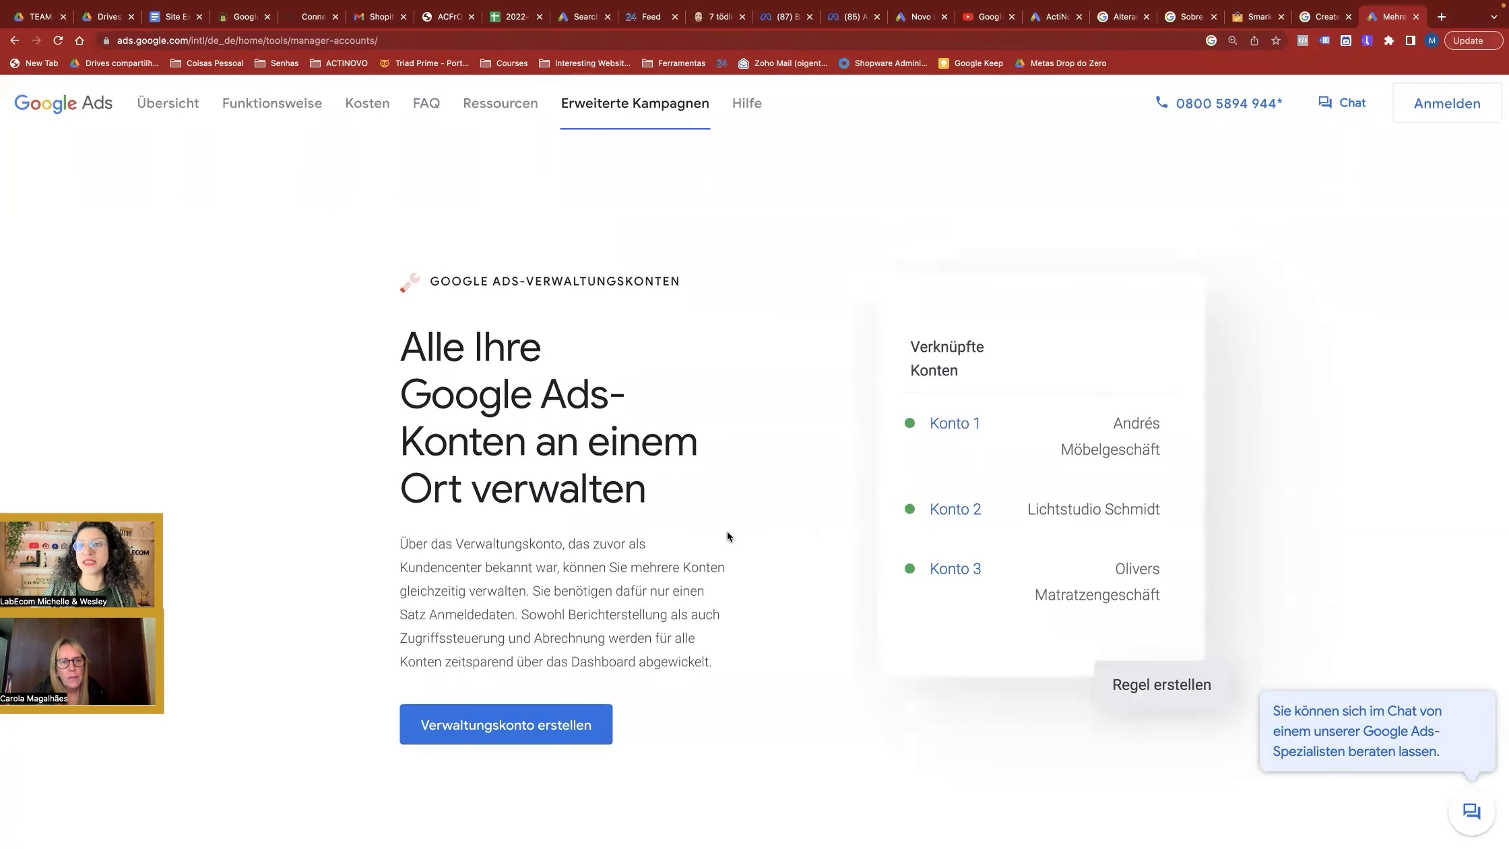
- Select the manager accounts page's address and read how the page explains managing several Google Ads accounts
{"action": "left_click", "coordinate": [334, 40]}
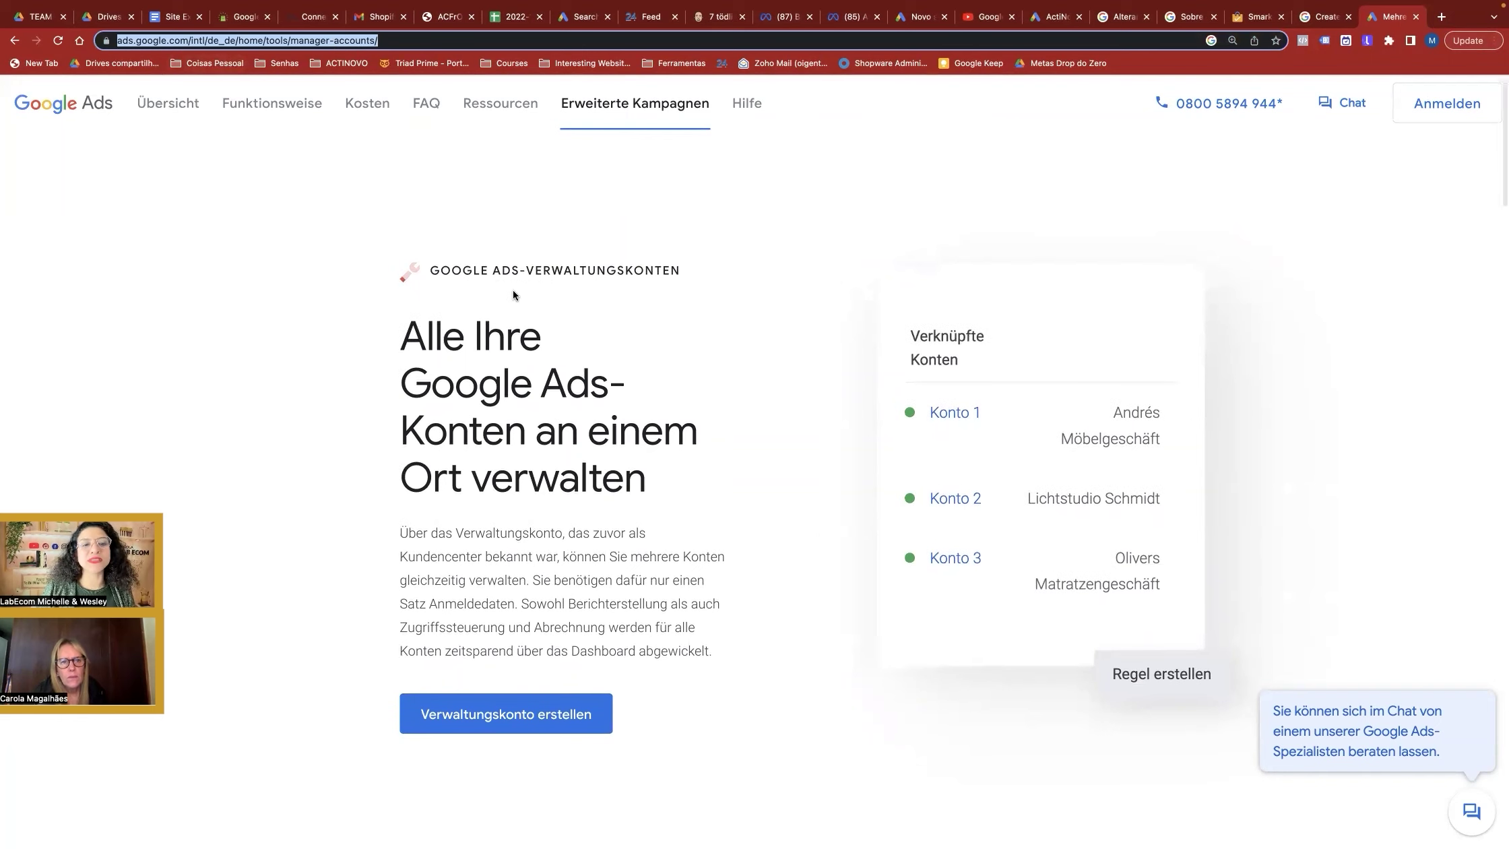
{"action": "scroll", "coordinate": [513, 289], "scroll_direction": "down", "scroll_amount": 1}
{"action": "scroll", "coordinate": [513, 290], "scroll_direction": "down", "scroll_amount": 2}
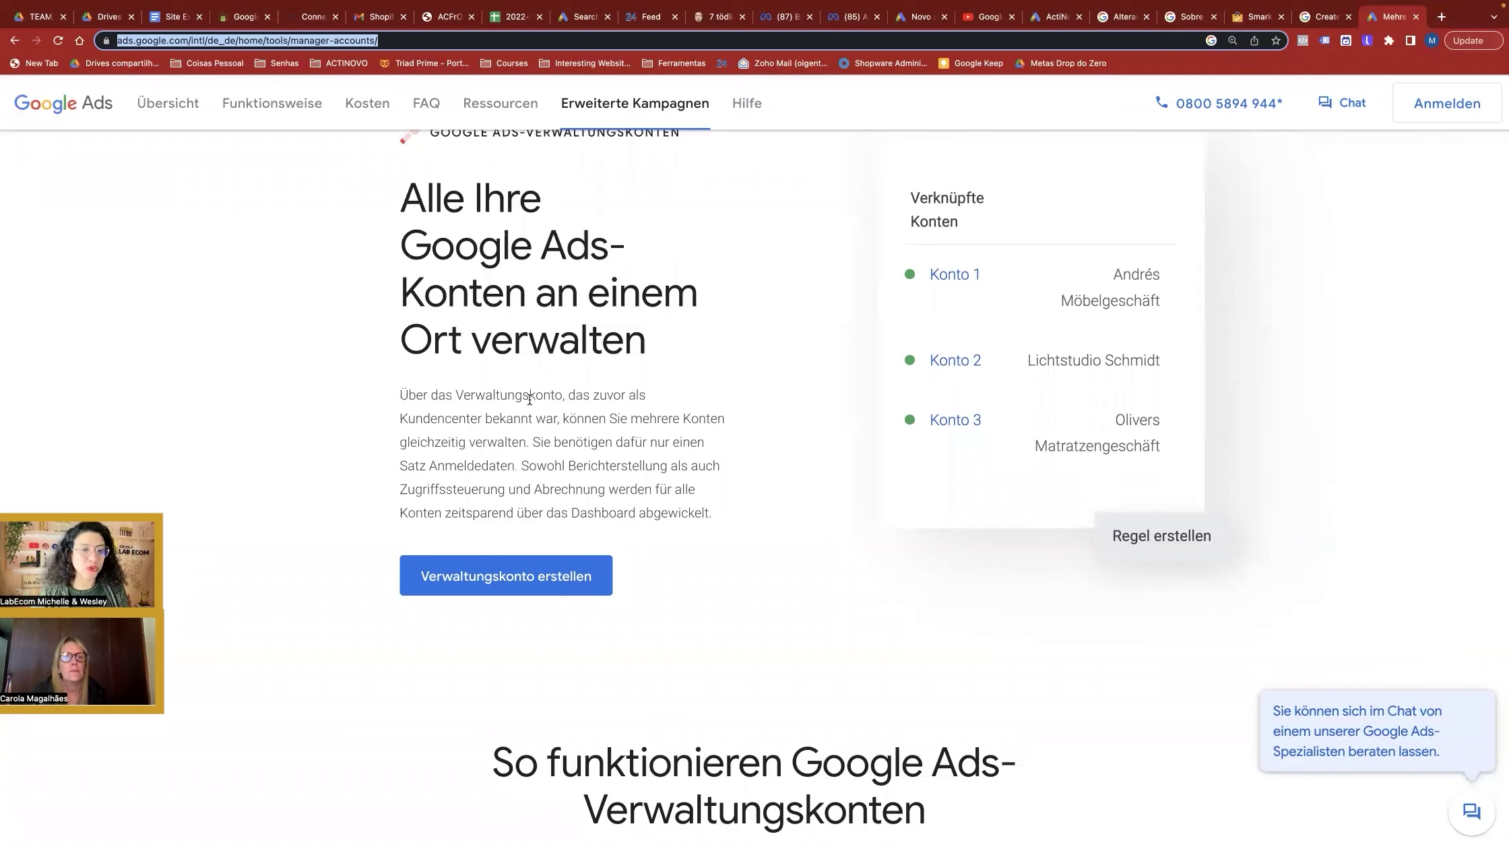
{"action": "scroll", "coordinate": [465, 436], "scroll_direction": "down", "scroll_amount": 5}
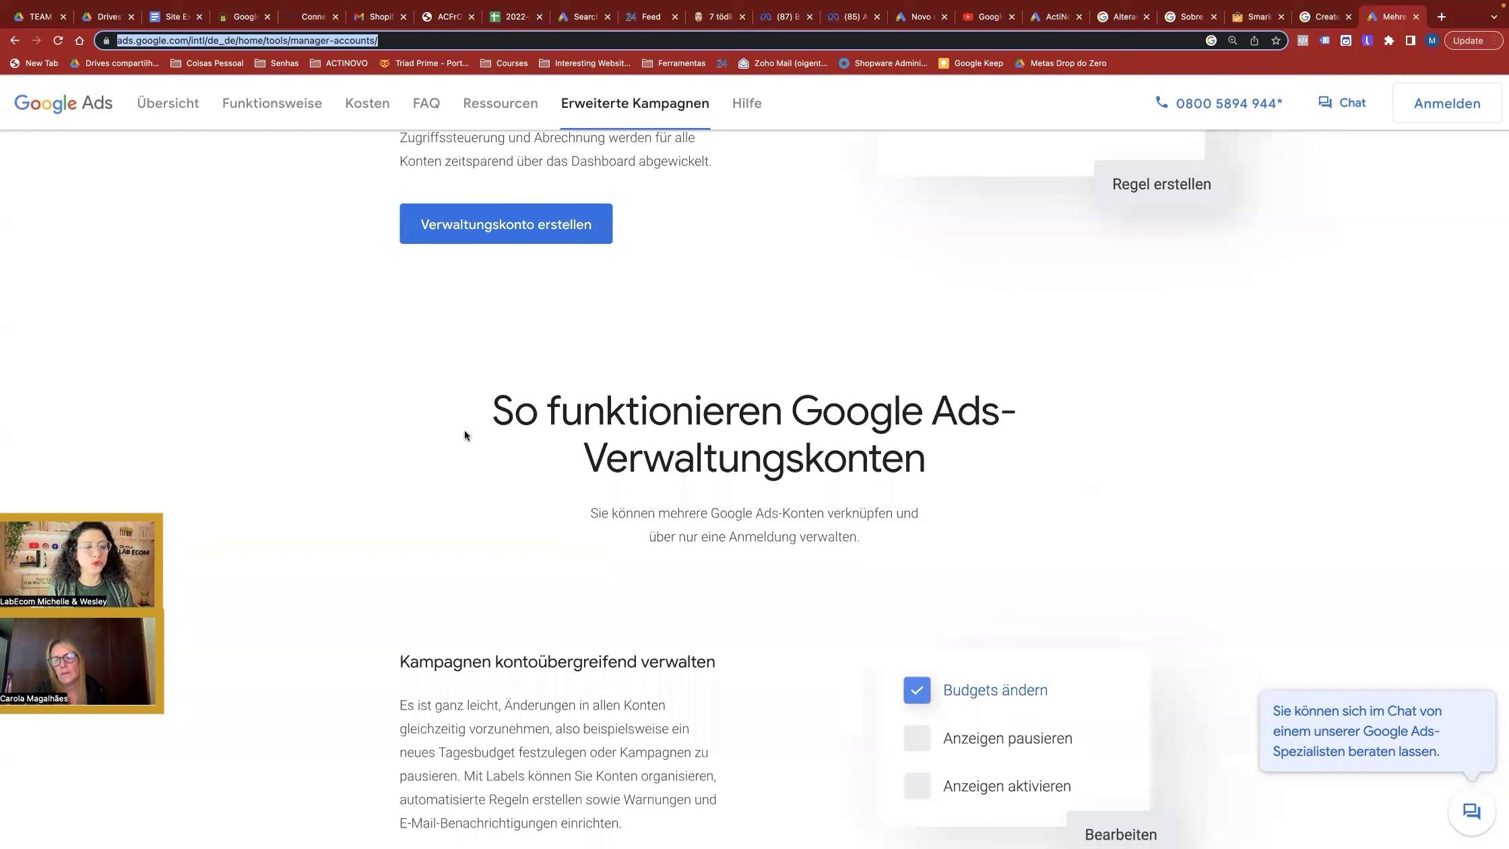
{"action": "scroll", "coordinate": [464, 436], "scroll_direction": "up", "scroll_amount": 7}
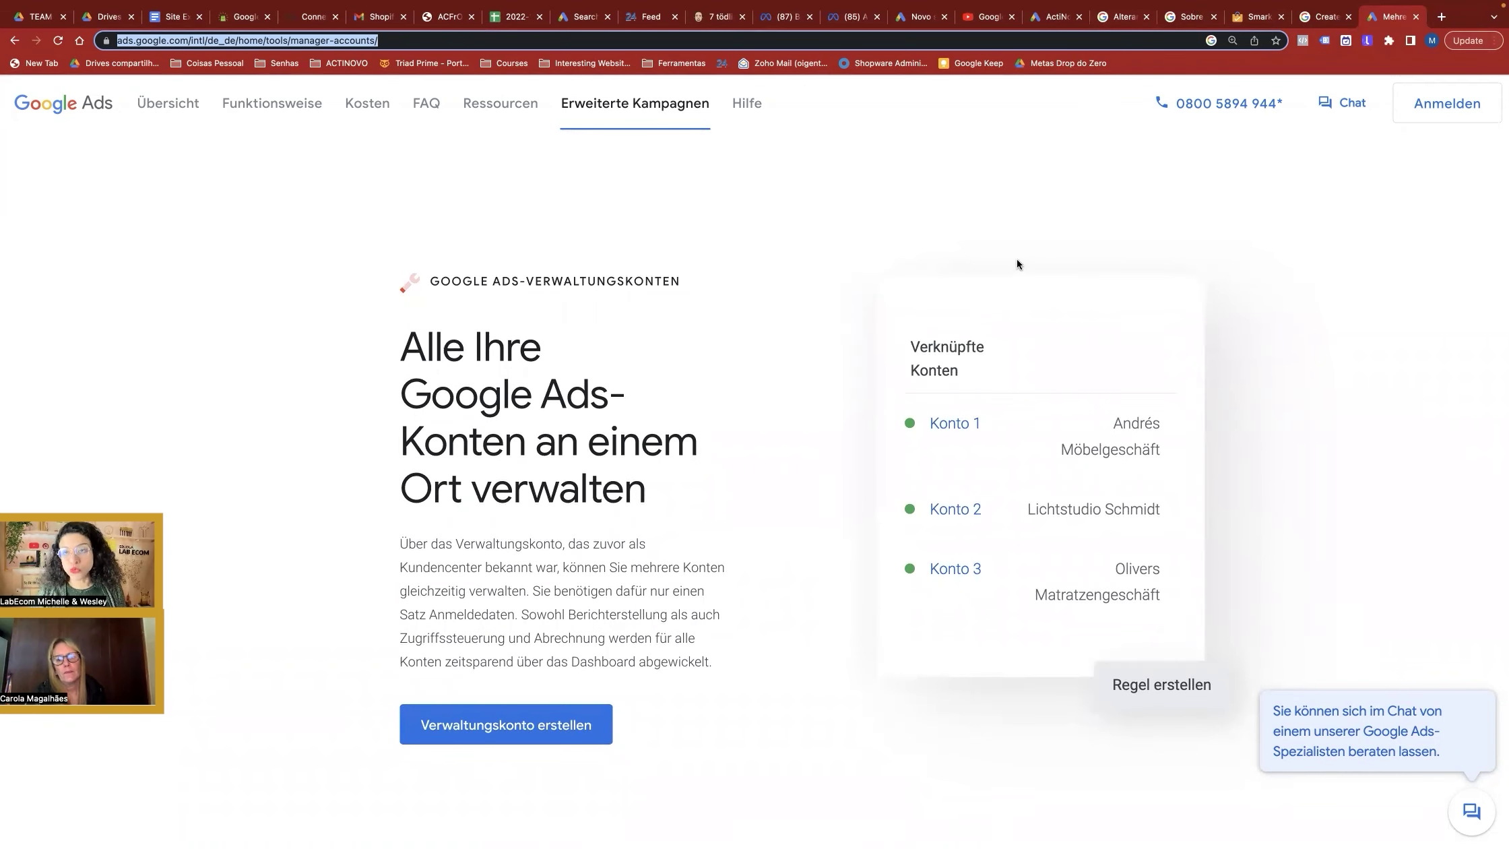
- Open the Labecom Geral account's keyword planner and start discovering new keywords with the term "joias"
{"action": "left_click", "coordinate": [909, 17]}
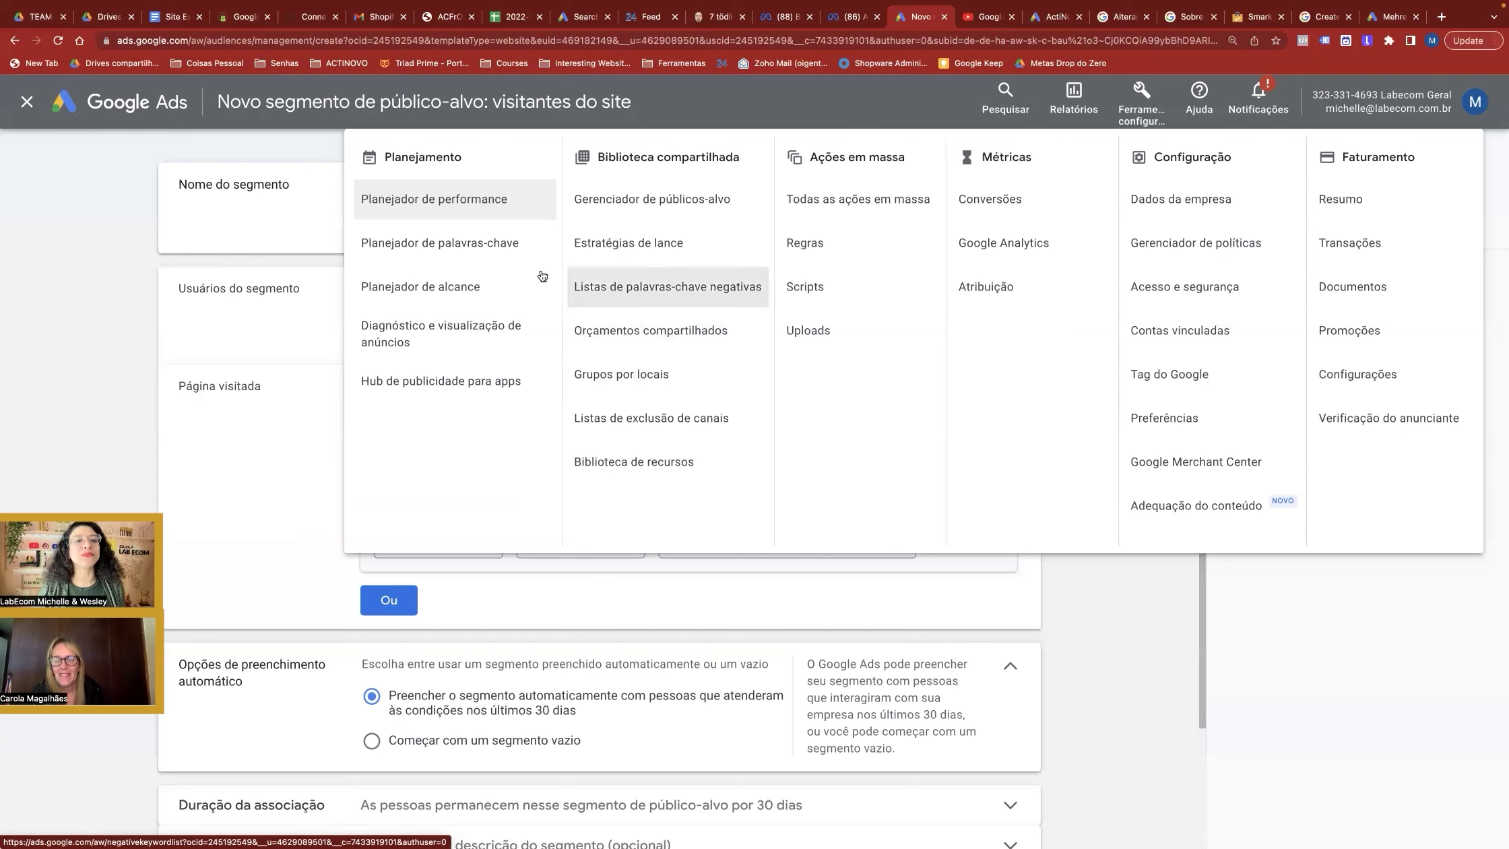
{"action": "left_click", "coordinate": [393, 246]}
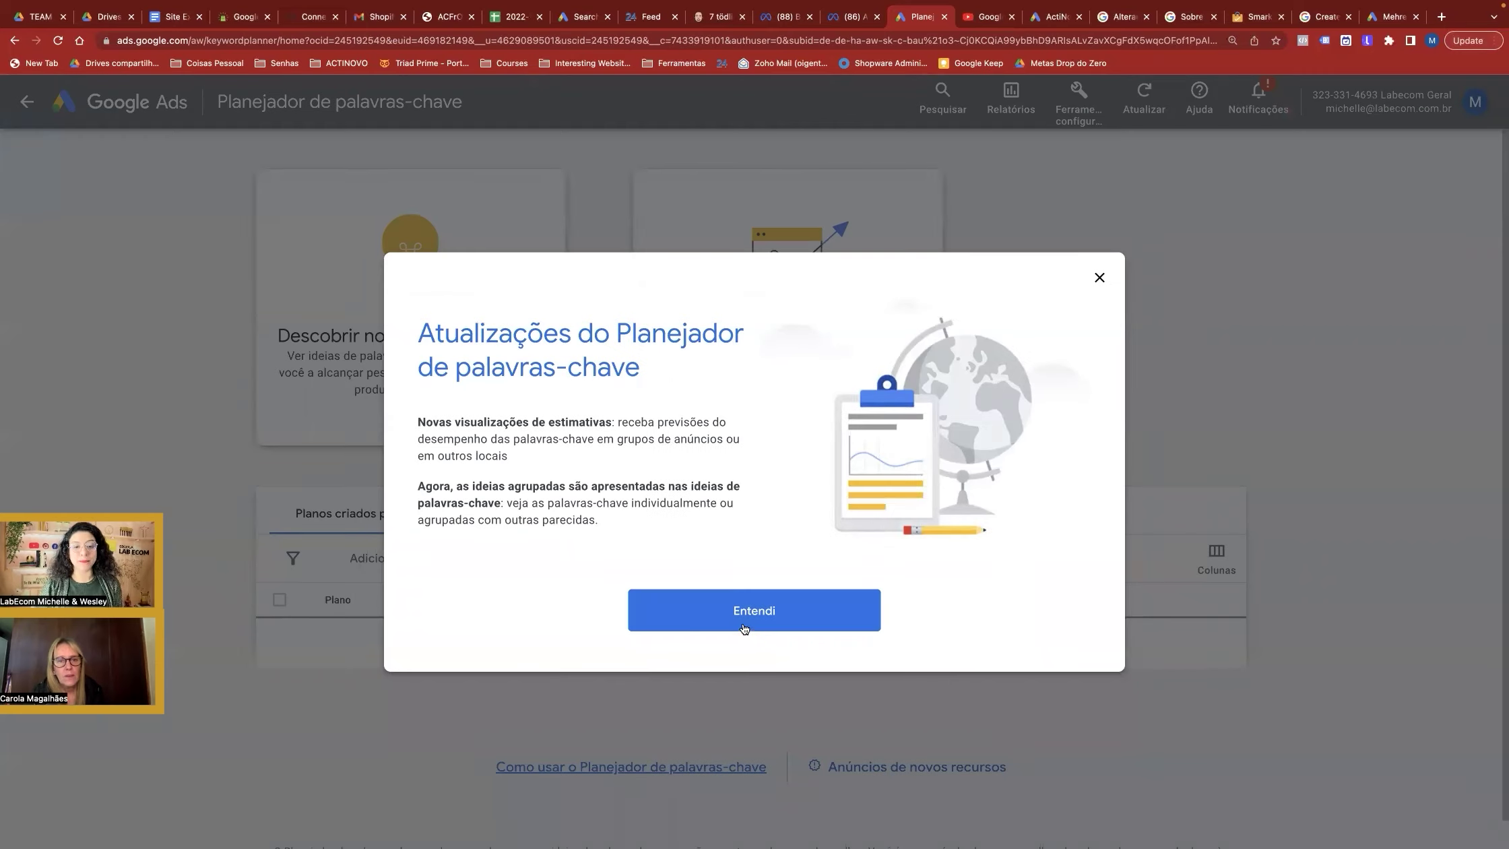
{"action": "left_click", "coordinate": [744, 629]}
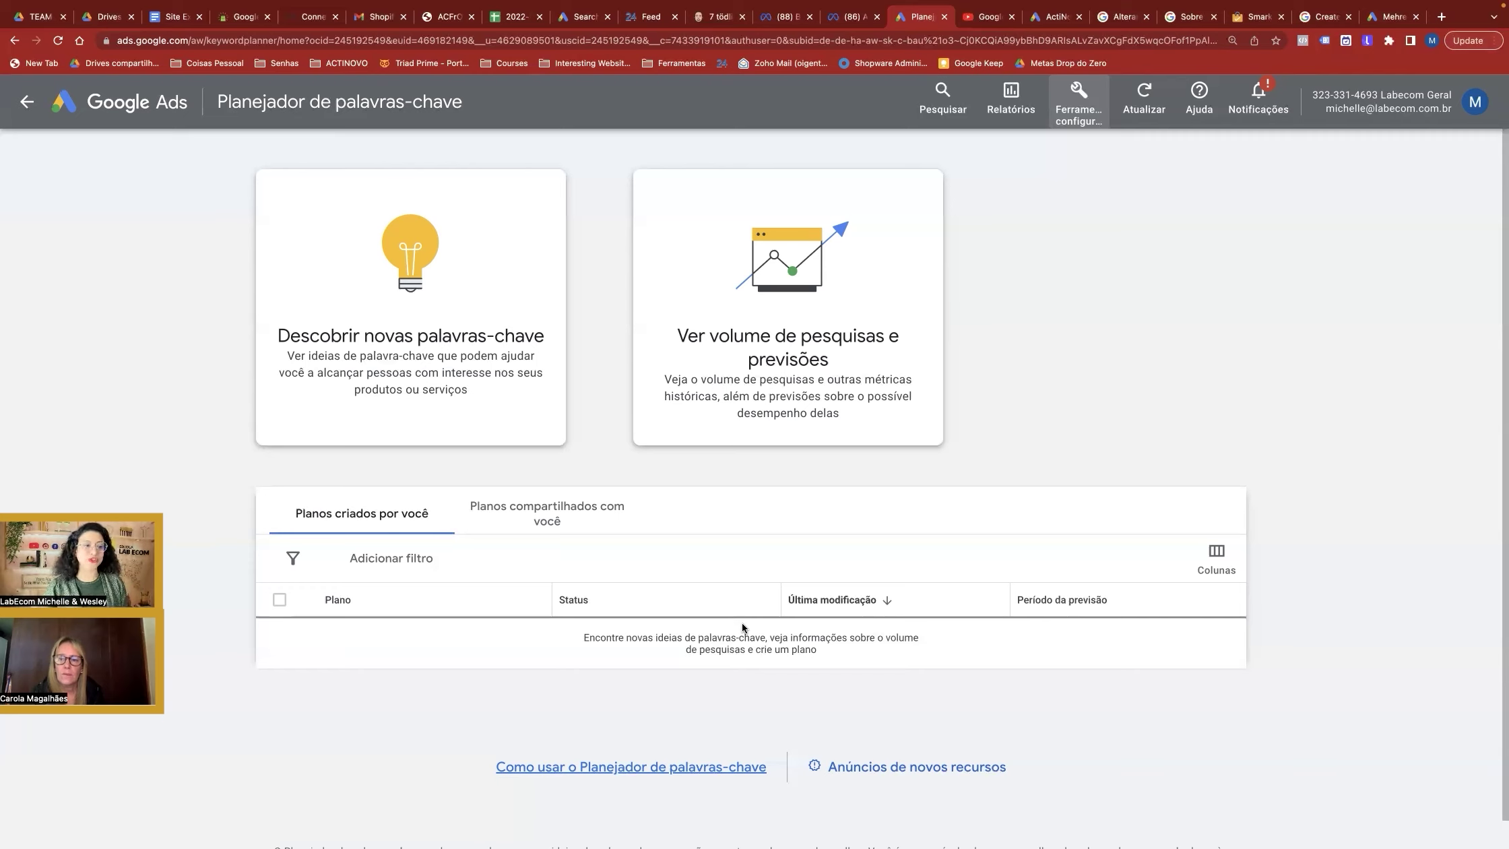
{"action": "left_click", "coordinate": [463, 318]}
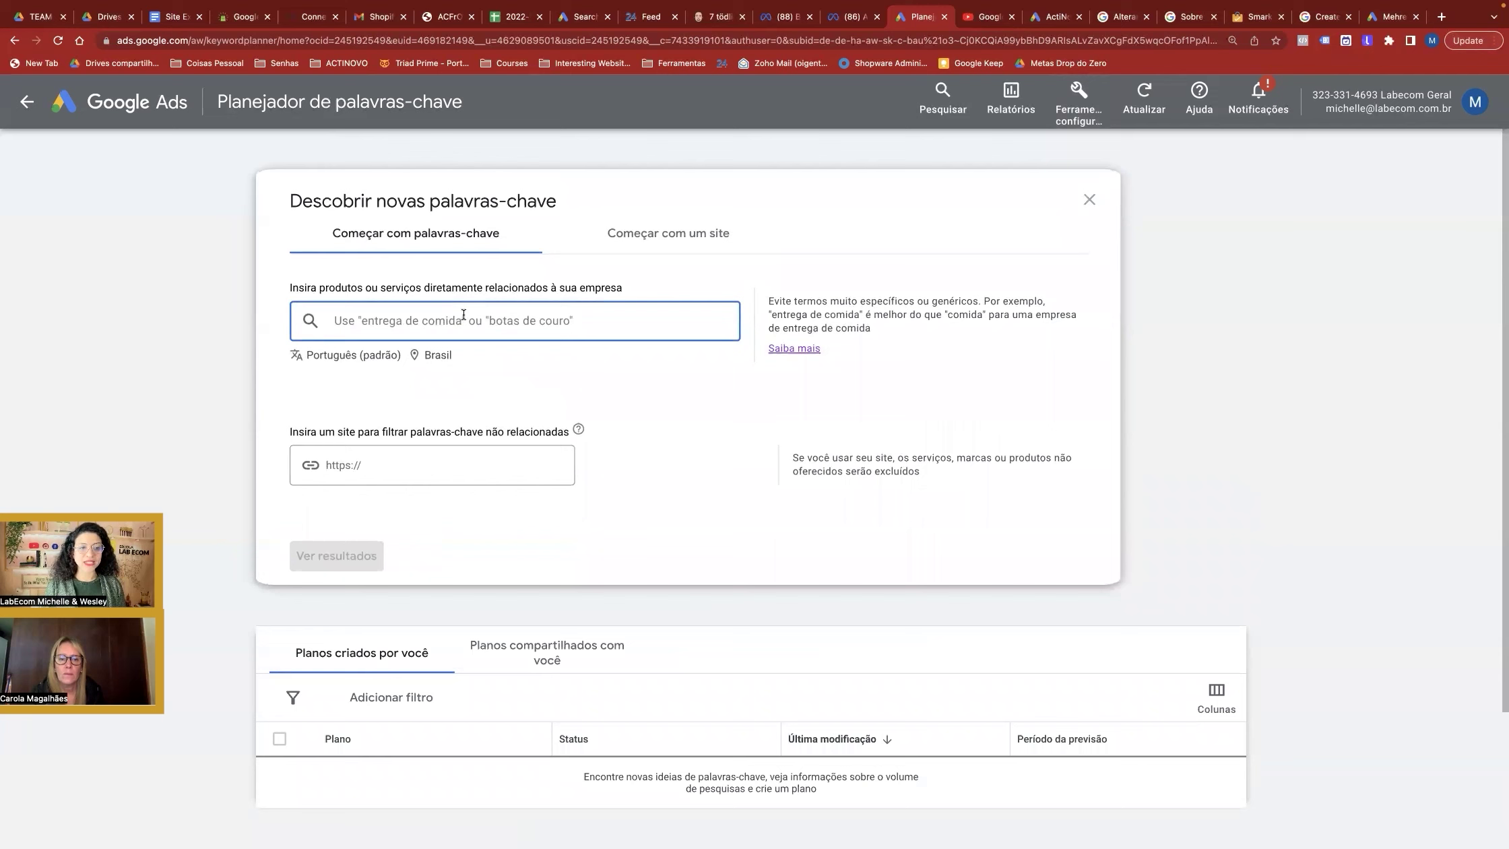
{"action": "type", "text": "joias"}
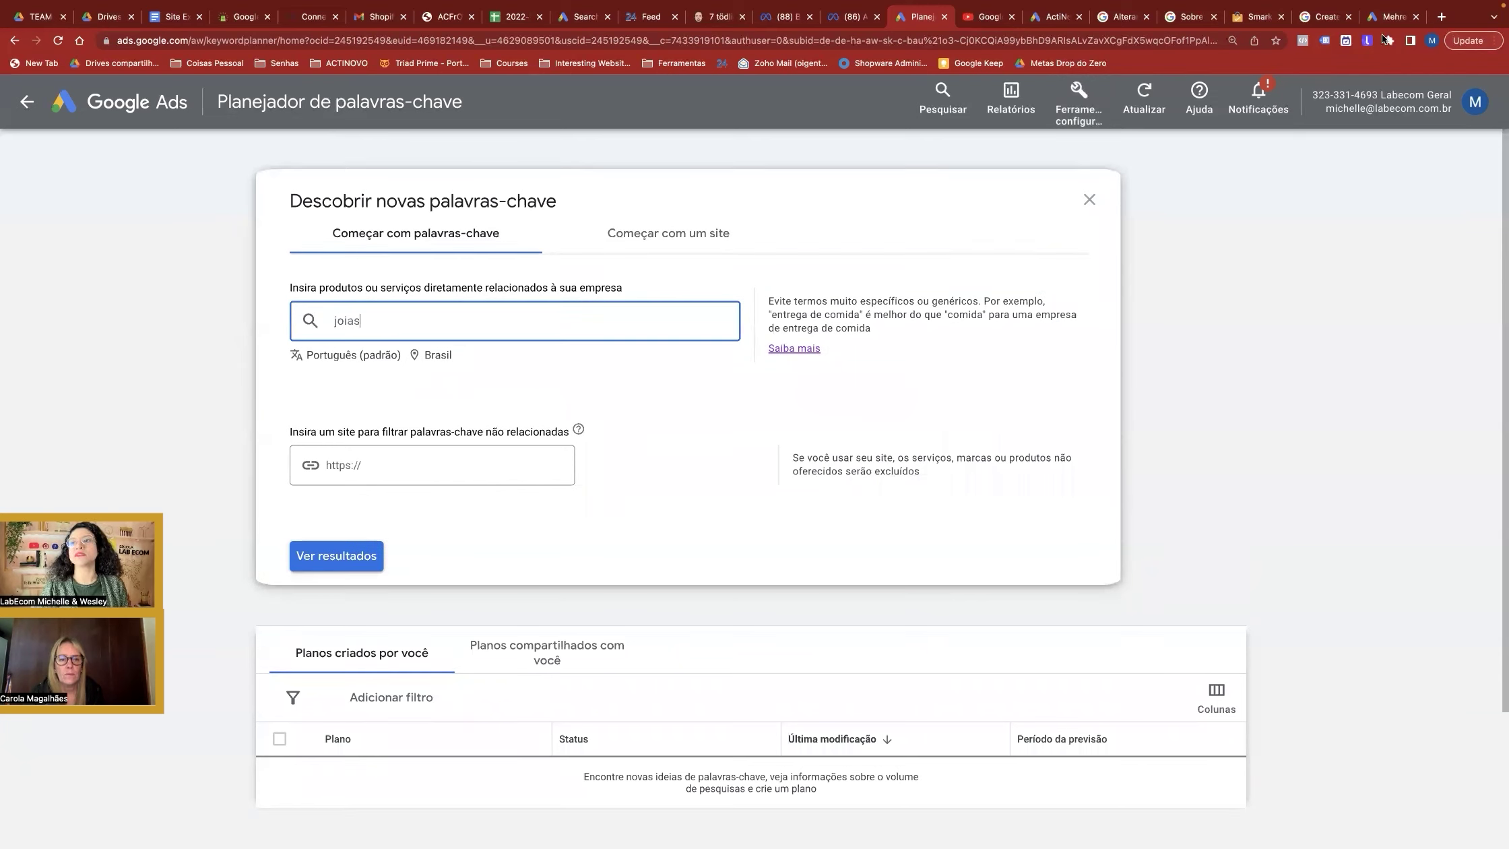
- Open gaitei.com.br in a new browser tab and copy its address into the planner as the site for filtering unrelated keywords
{"action": "left_click", "coordinate": [1441, 16]}
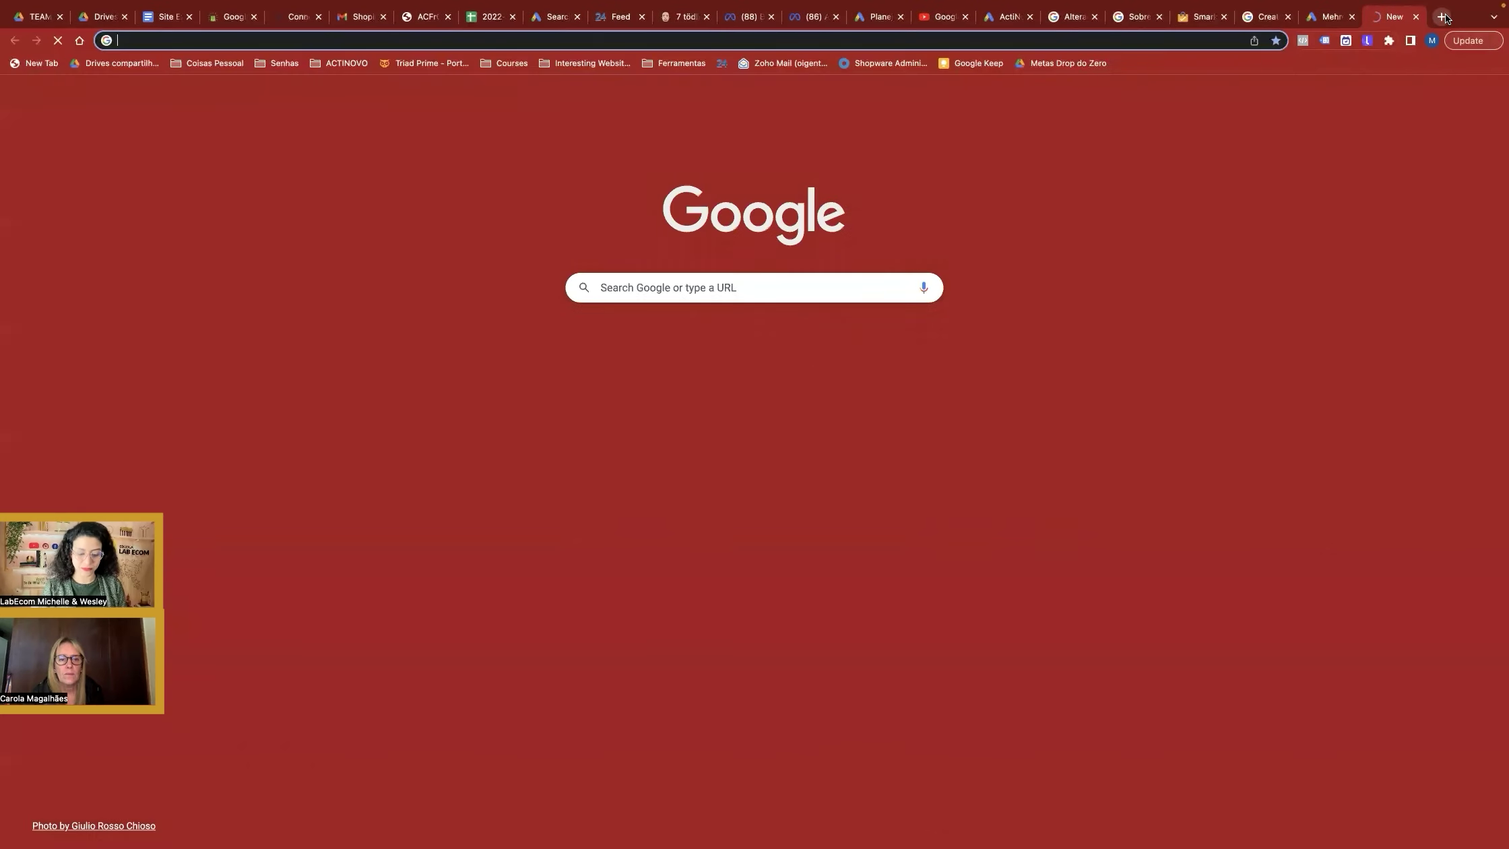
{"action": "type", "text": "gaitei.com.br"}
{"action": "key", "text": "Return"}
{"action": "right_click", "coordinate": [139, 40]}
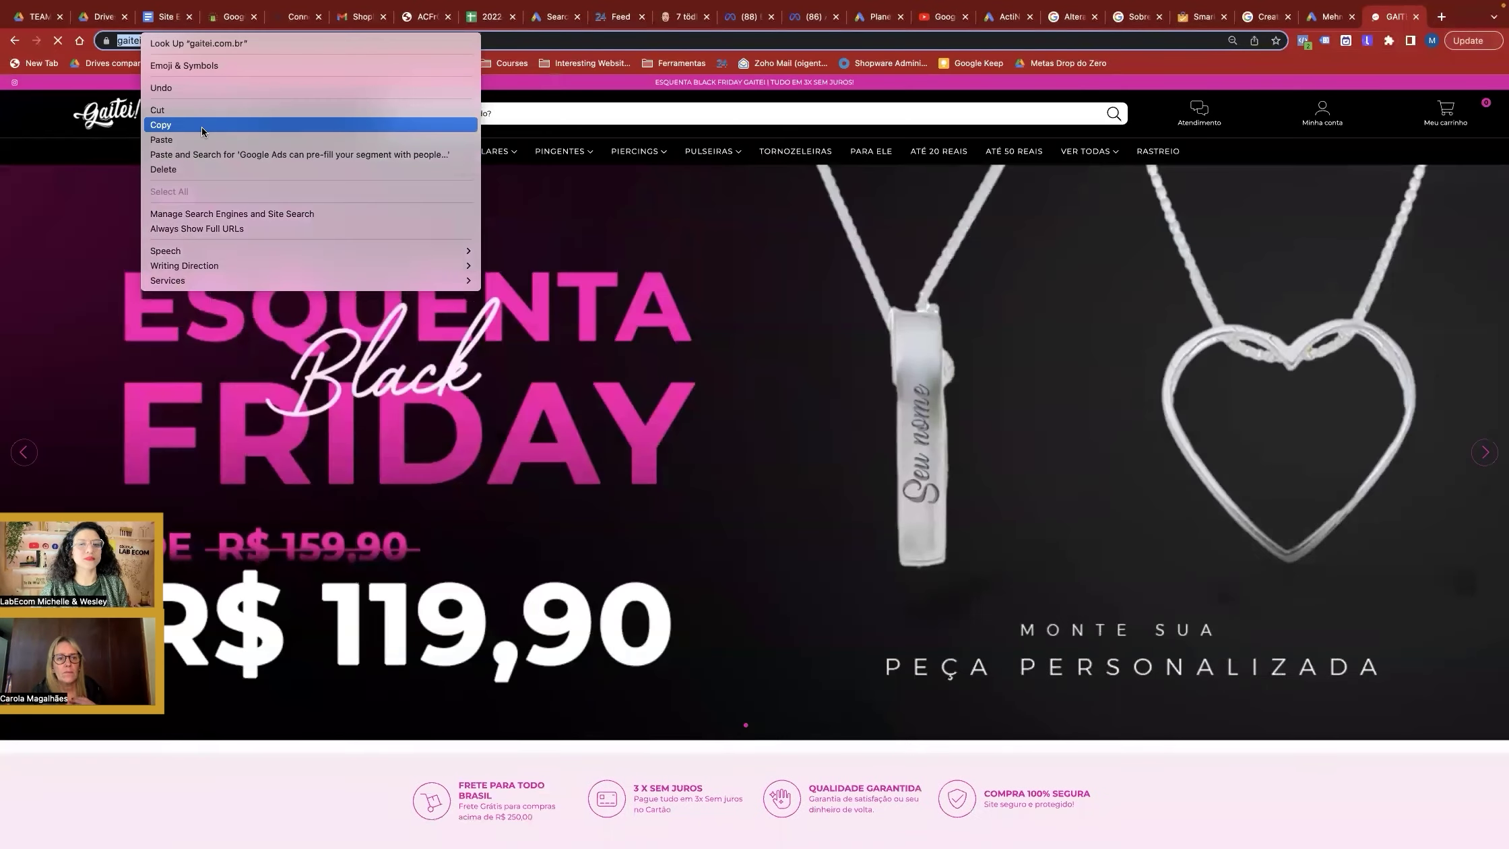
{"action": "left_click", "coordinate": [202, 126]}
{"action": "left_click", "coordinate": [873, 23]}
{"action": "left_click", "coordinate": [379, 464]}
{"action": "type", "text": "https://gaitei.com.br/"}
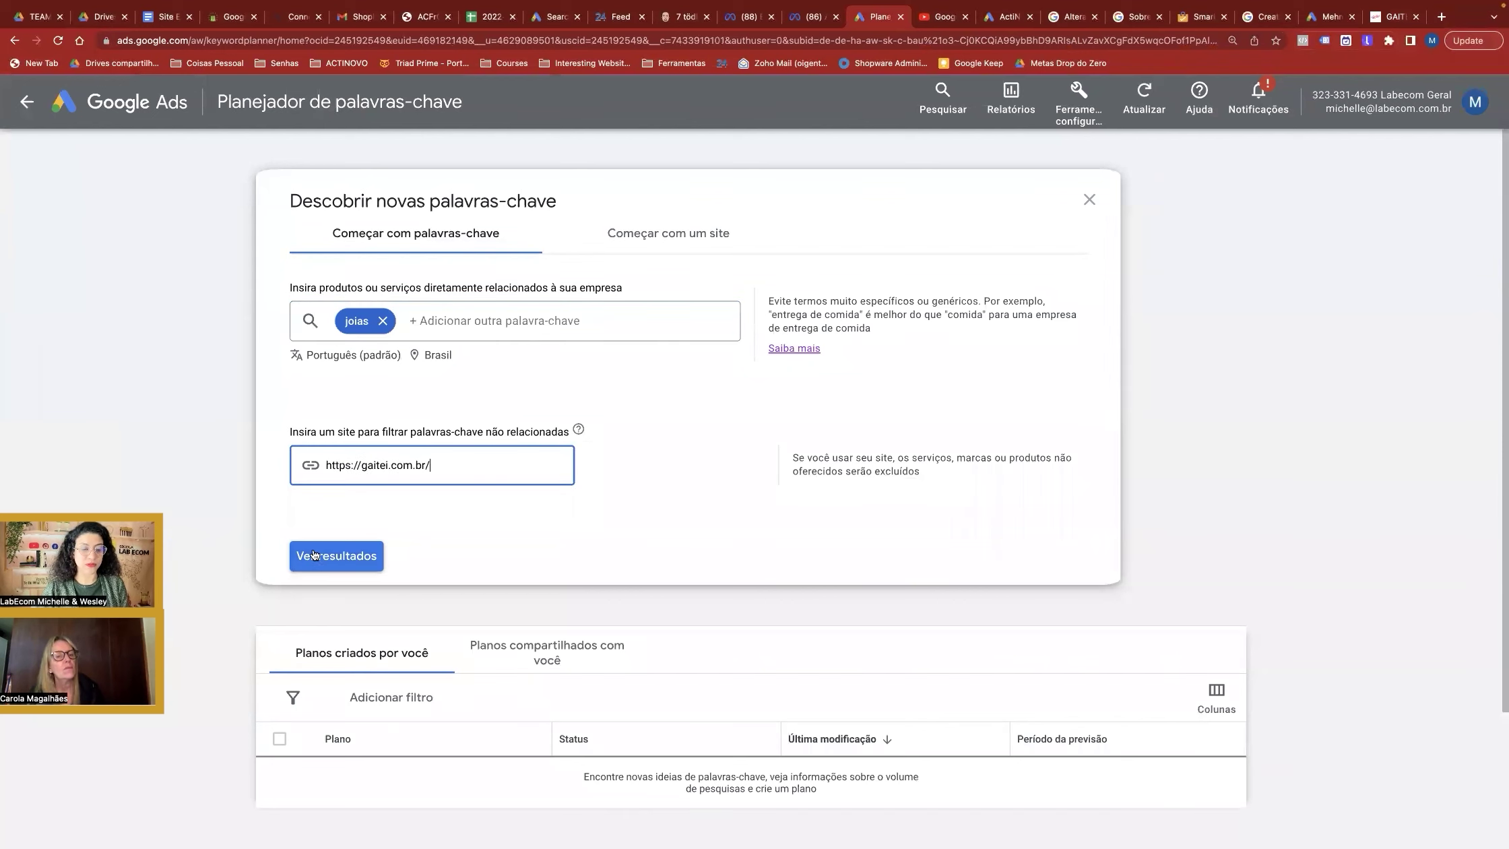
- Add "joias 925" and "prata de lei" to the starting keywords and generate the keyword ideas
{"action": "left_click", "coordinate": [458, 337]}
{"action": "type", "text": "joias 925, prata de lei"}
{"action": "key", "text": "Return"}
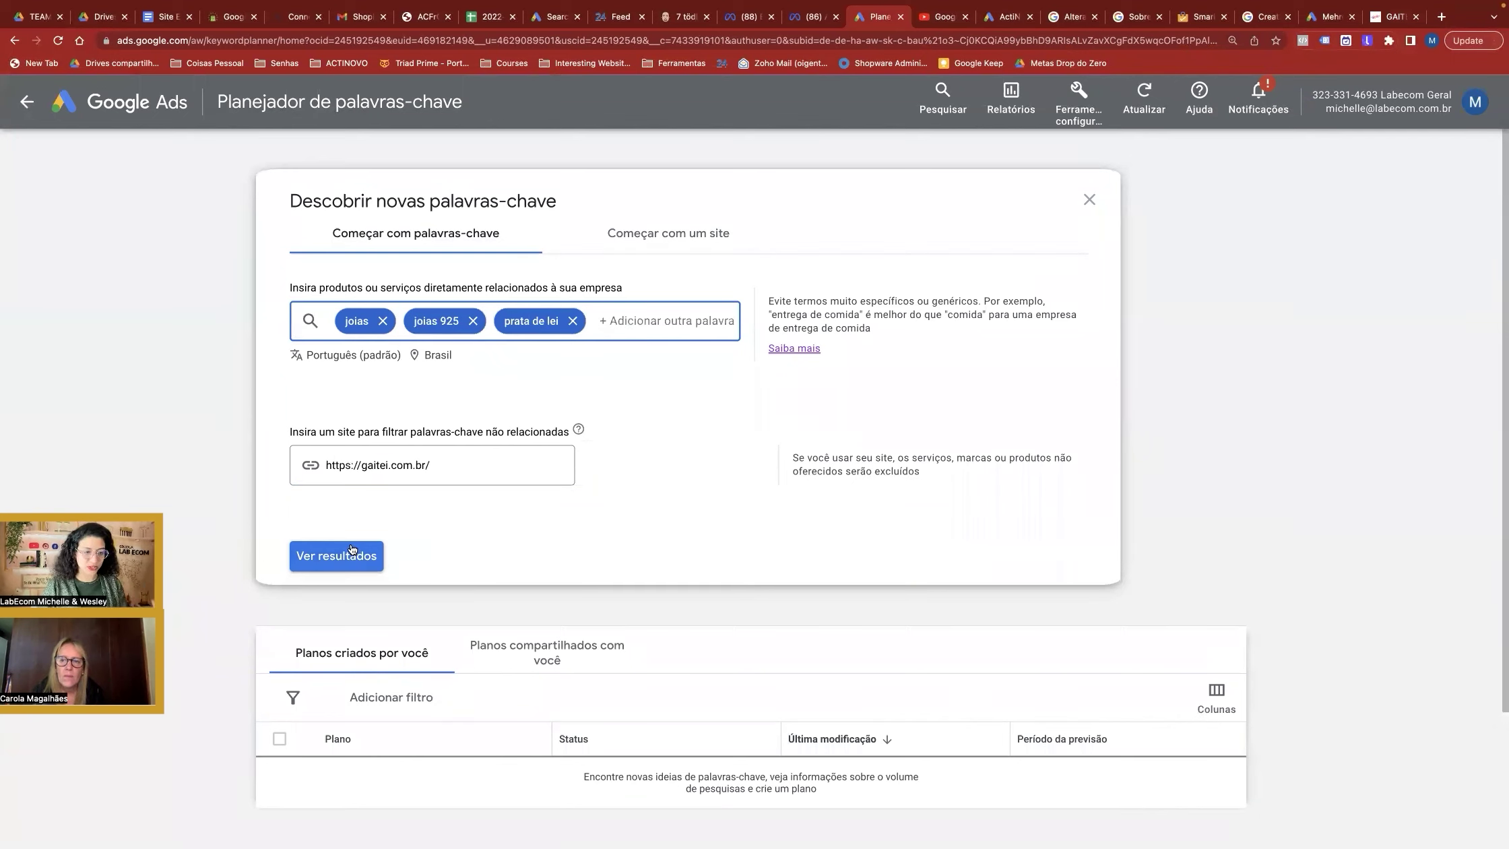
{"action": "left_click", "coordinate": [335, 556]}
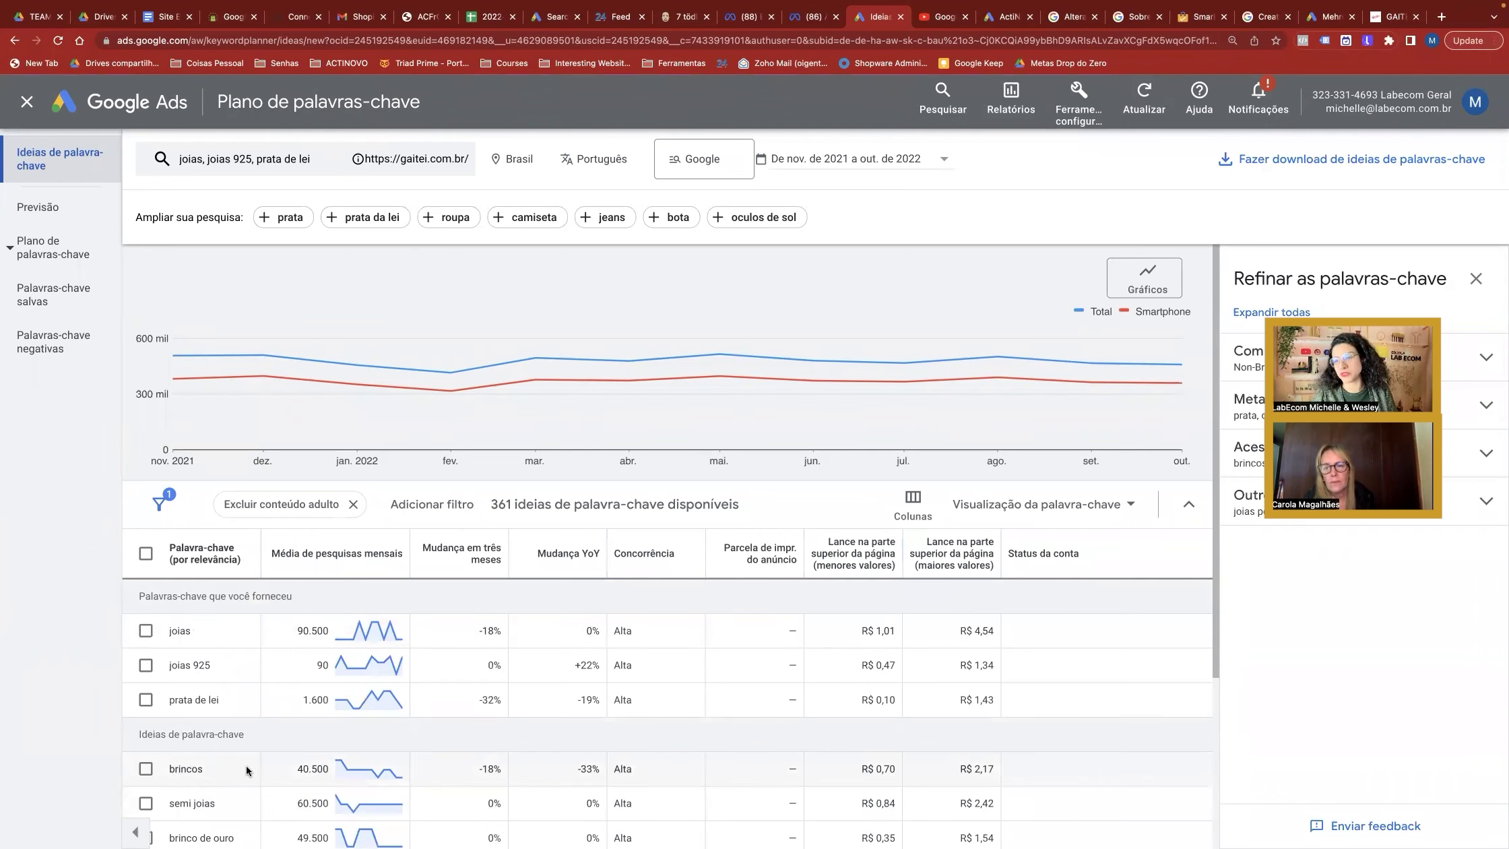
- Select the keyword "prata de lei" and create a new ad group named Prata for it in the plan
{"action": "scroll", "coordinate": [247, 765], "scroll_direction": "down", "scroll_amount": 3}
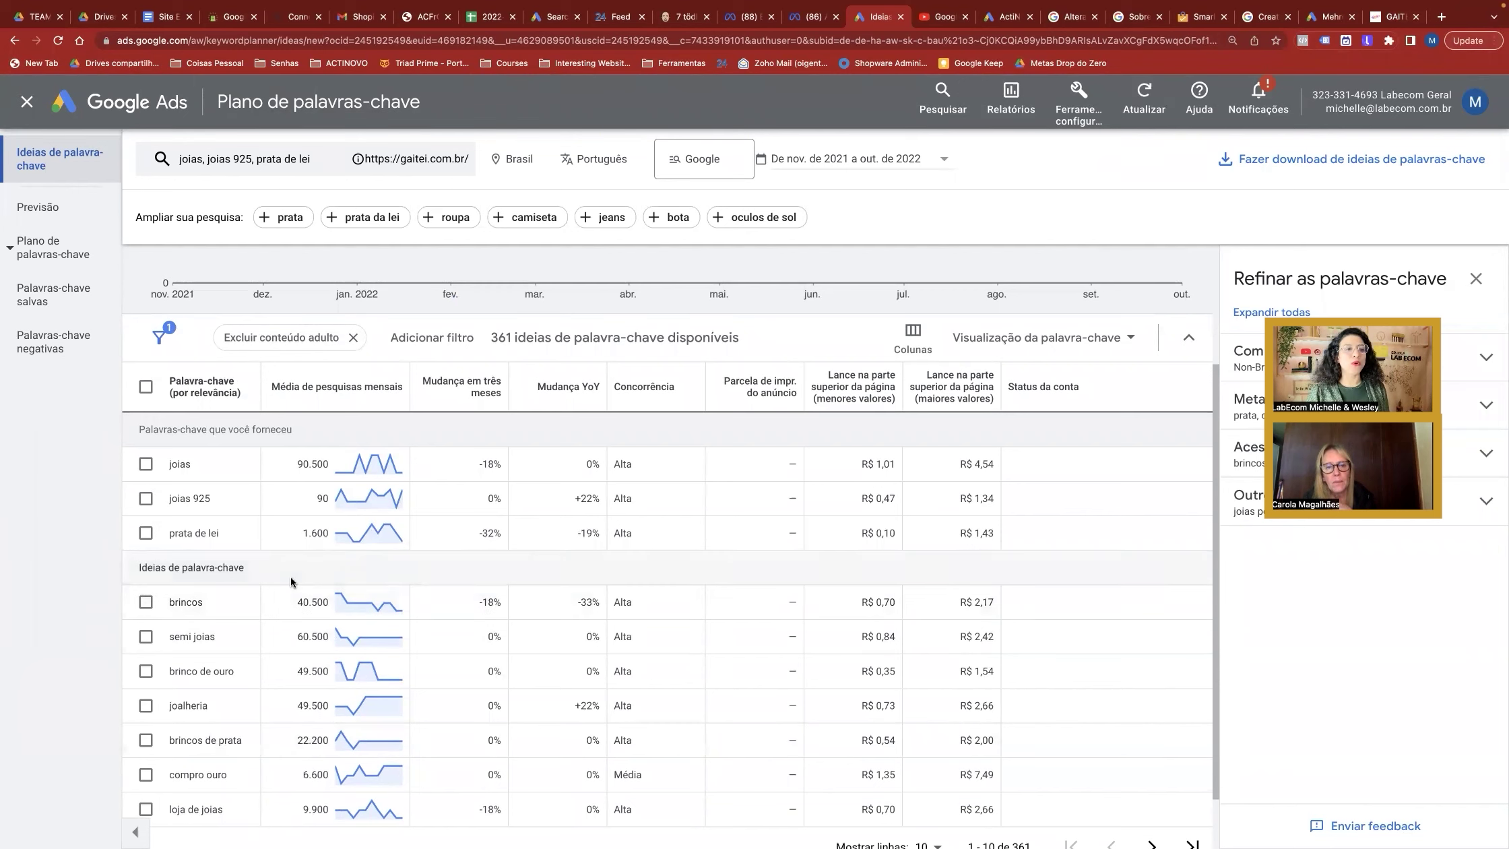
{"action": "left_click", "coordinate": [147, 533]}
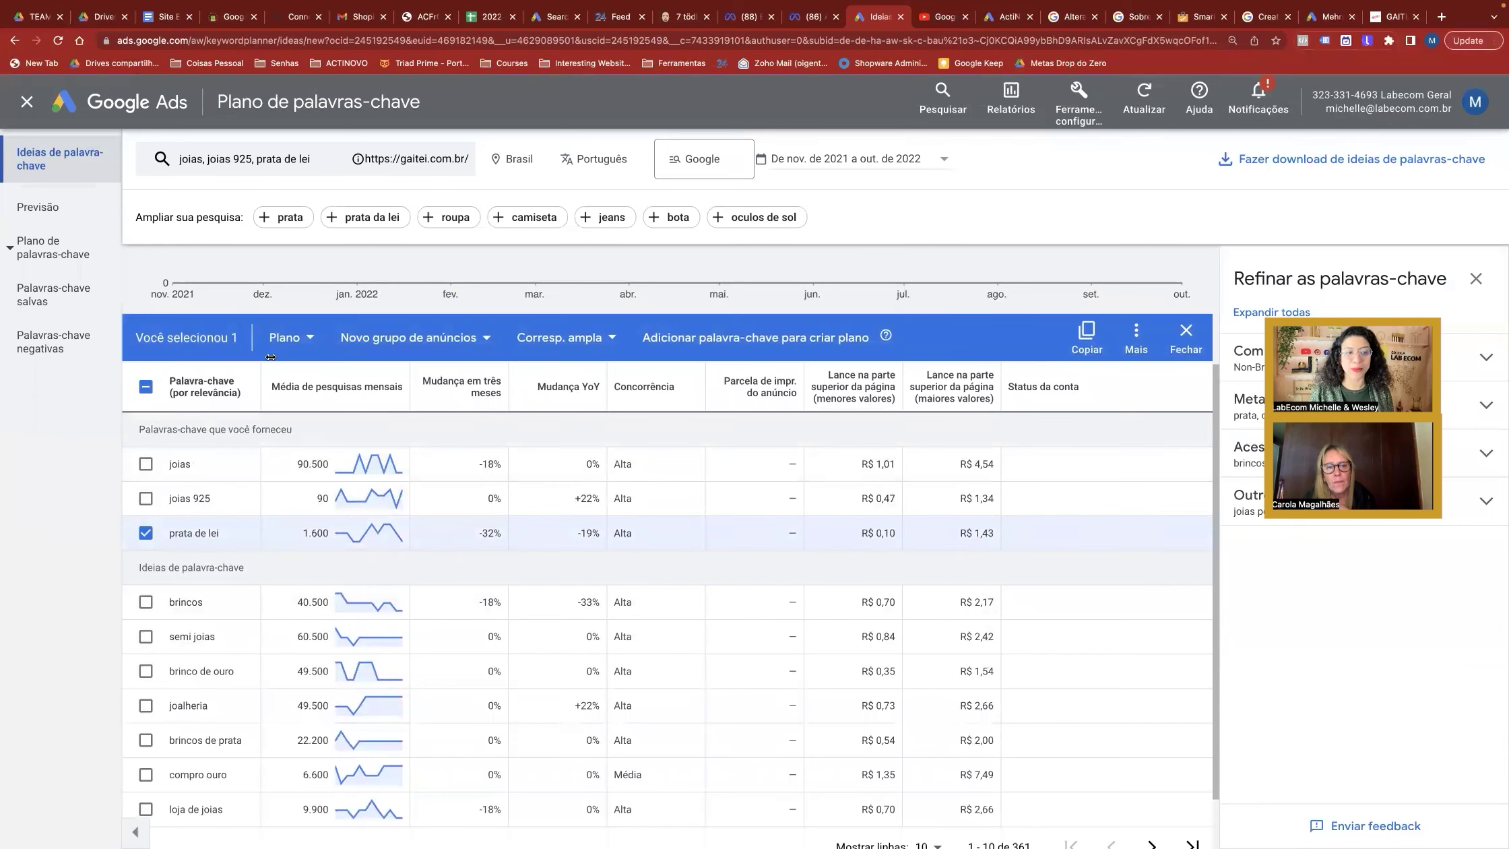
{"action": "left_click", "coordinate": [307, 339]}
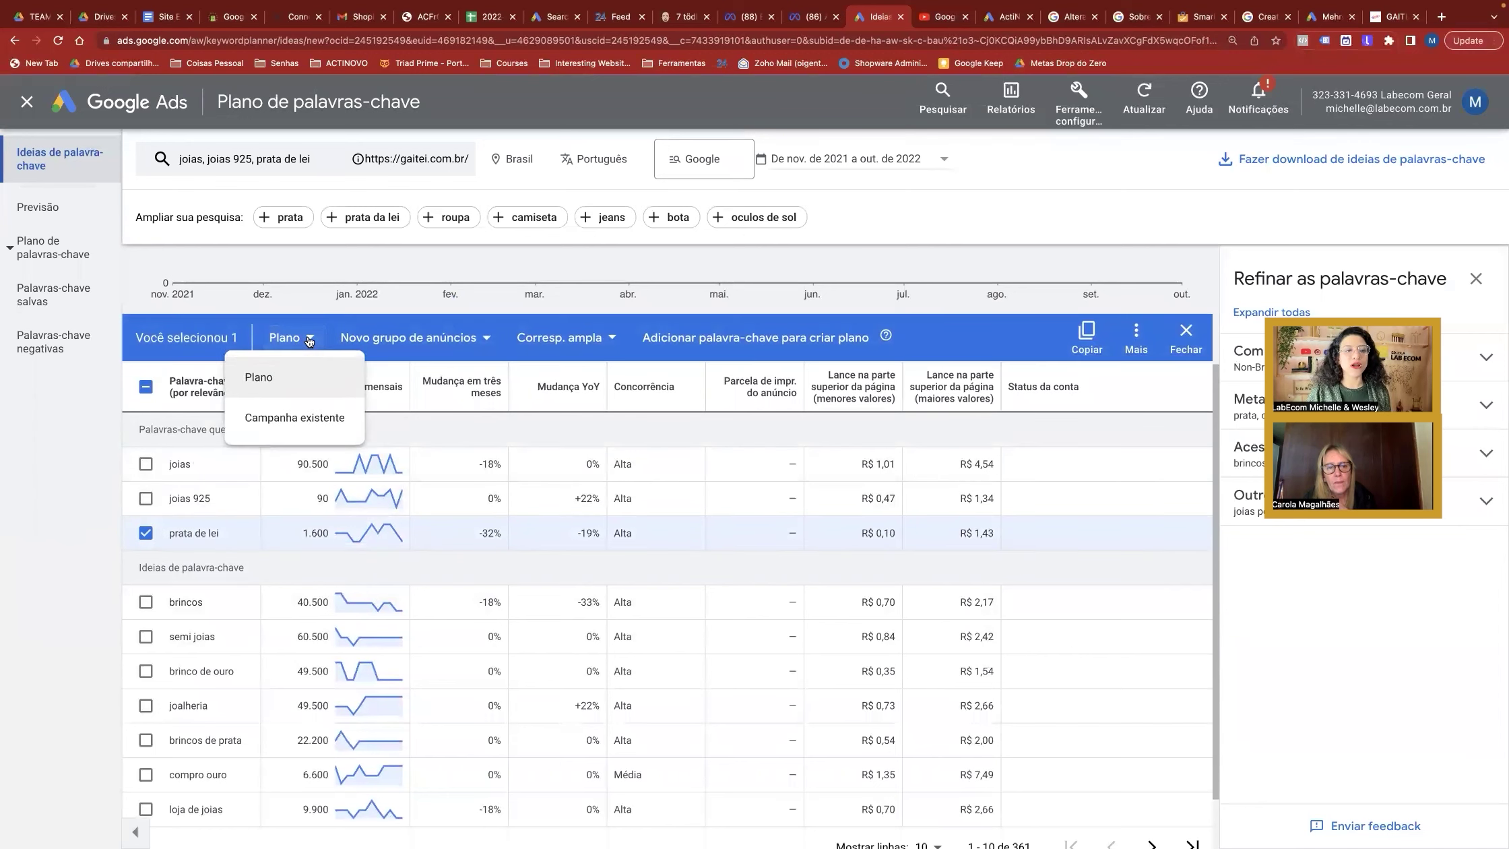
{"action": "left_click", "coordinate": [303, 341]}
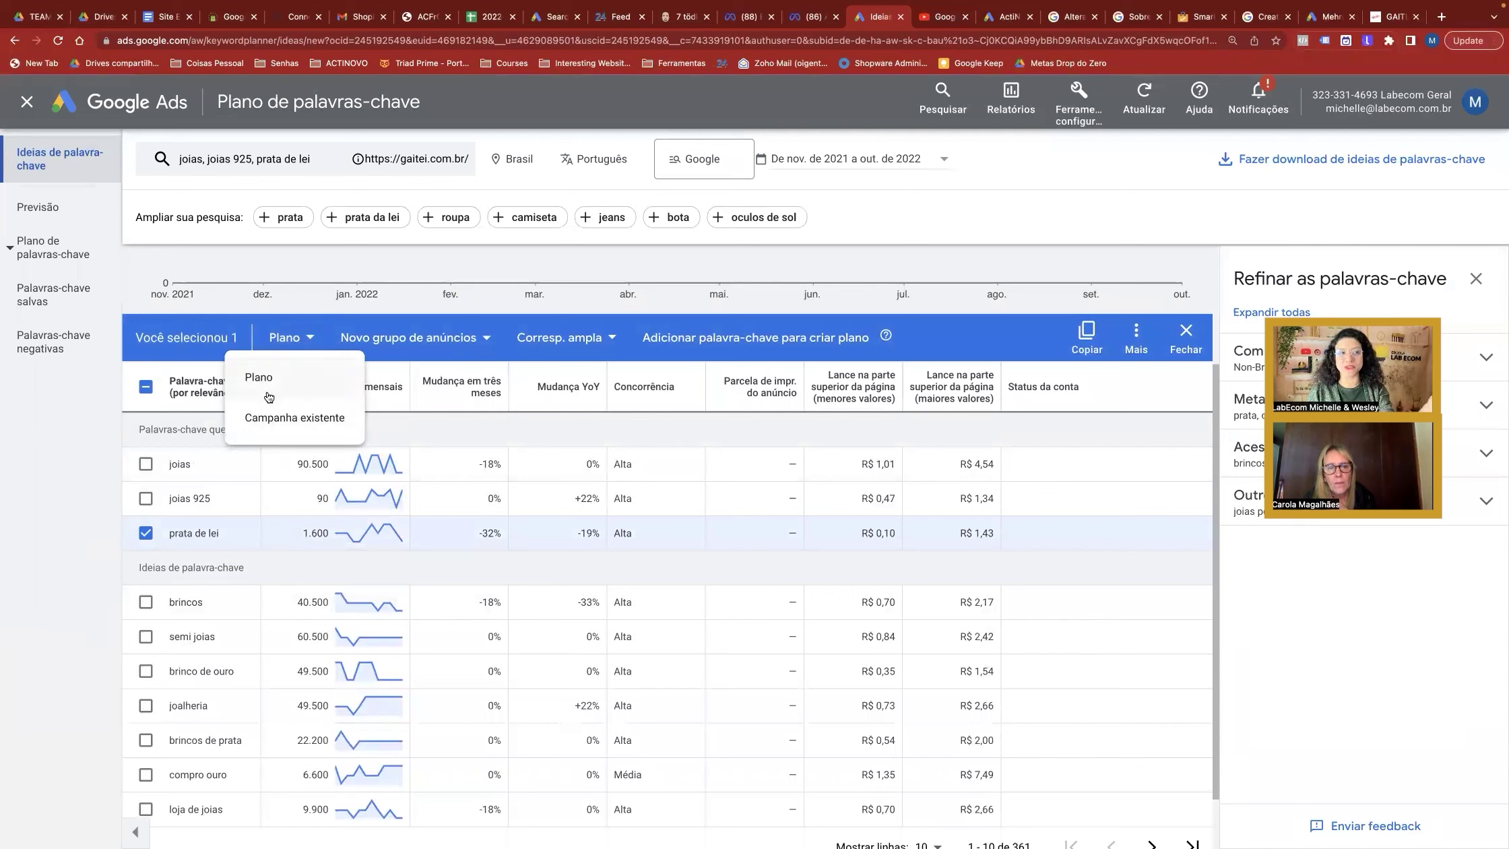
{"action": "left_click", "coordinate": [414, 339]}
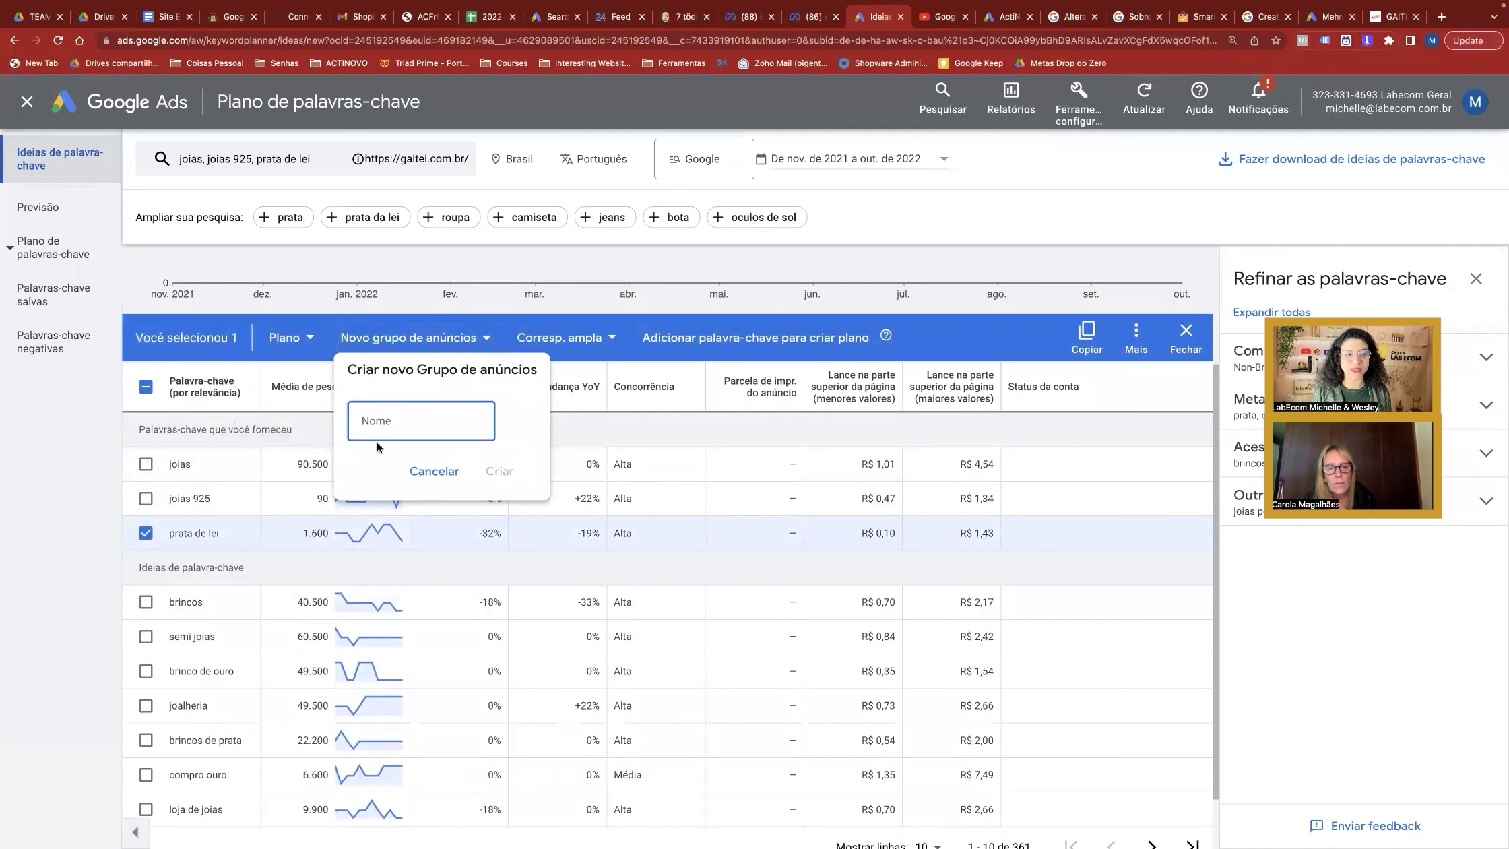
{"action": "type", "text": "Part"}
{"action": "key", "text": "BackSpace"}
{"action": "type", "text": "rata"}
{"action": "left_click", "coordinate": [498, 474]}
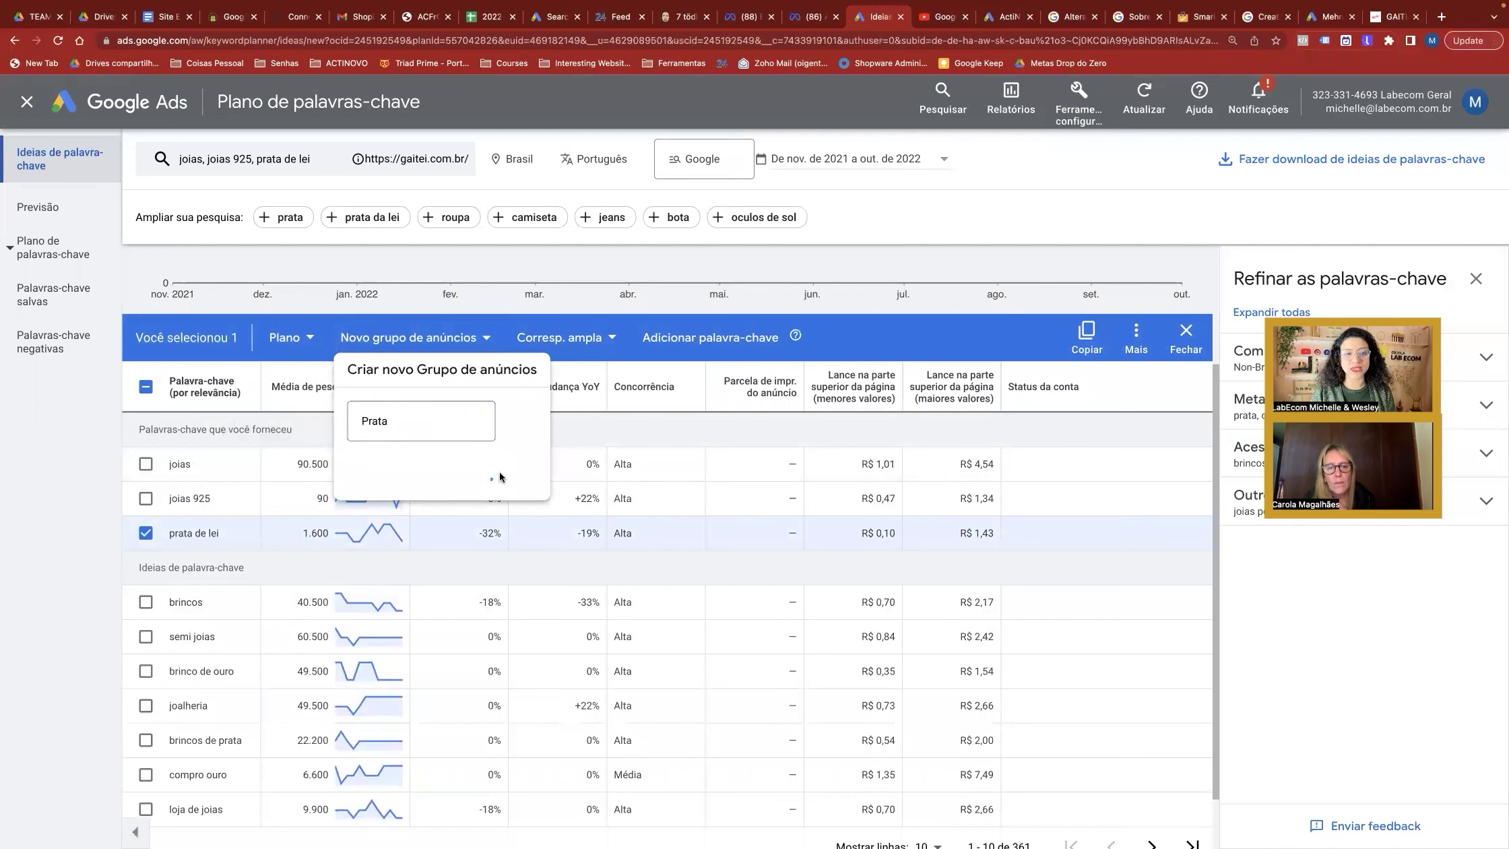
- View the match type options for the selected keyword and examine the Google Ads help page comparing broad, phrase and exact match
{"action": "left_click", "coordinate": [562, 338]}
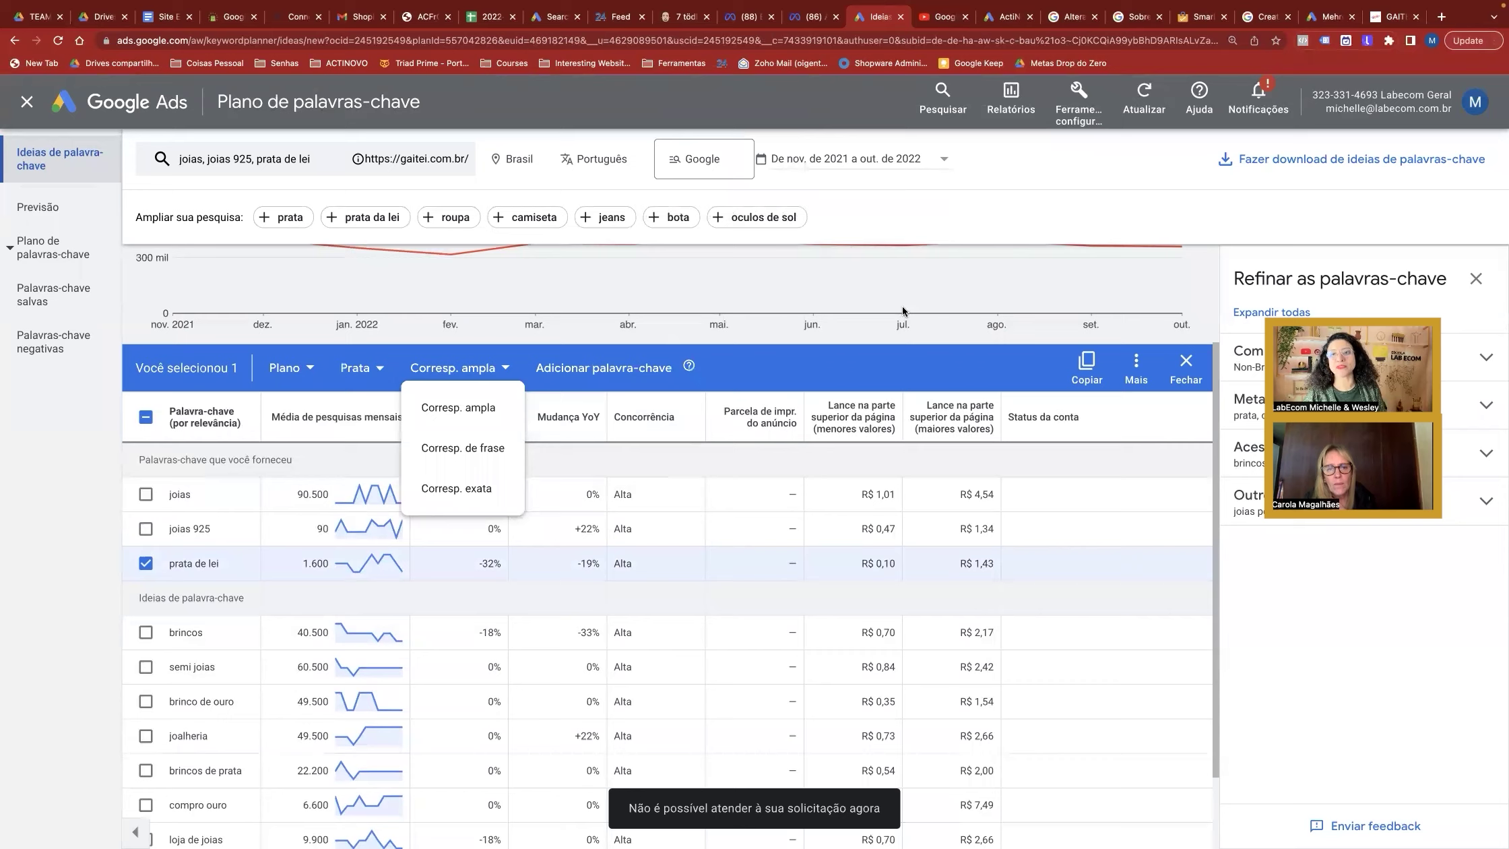
{"action": "left_click", "coordinate": [1069, 21]}
{"action": "left_click", "coordinate": [1138, 16]}
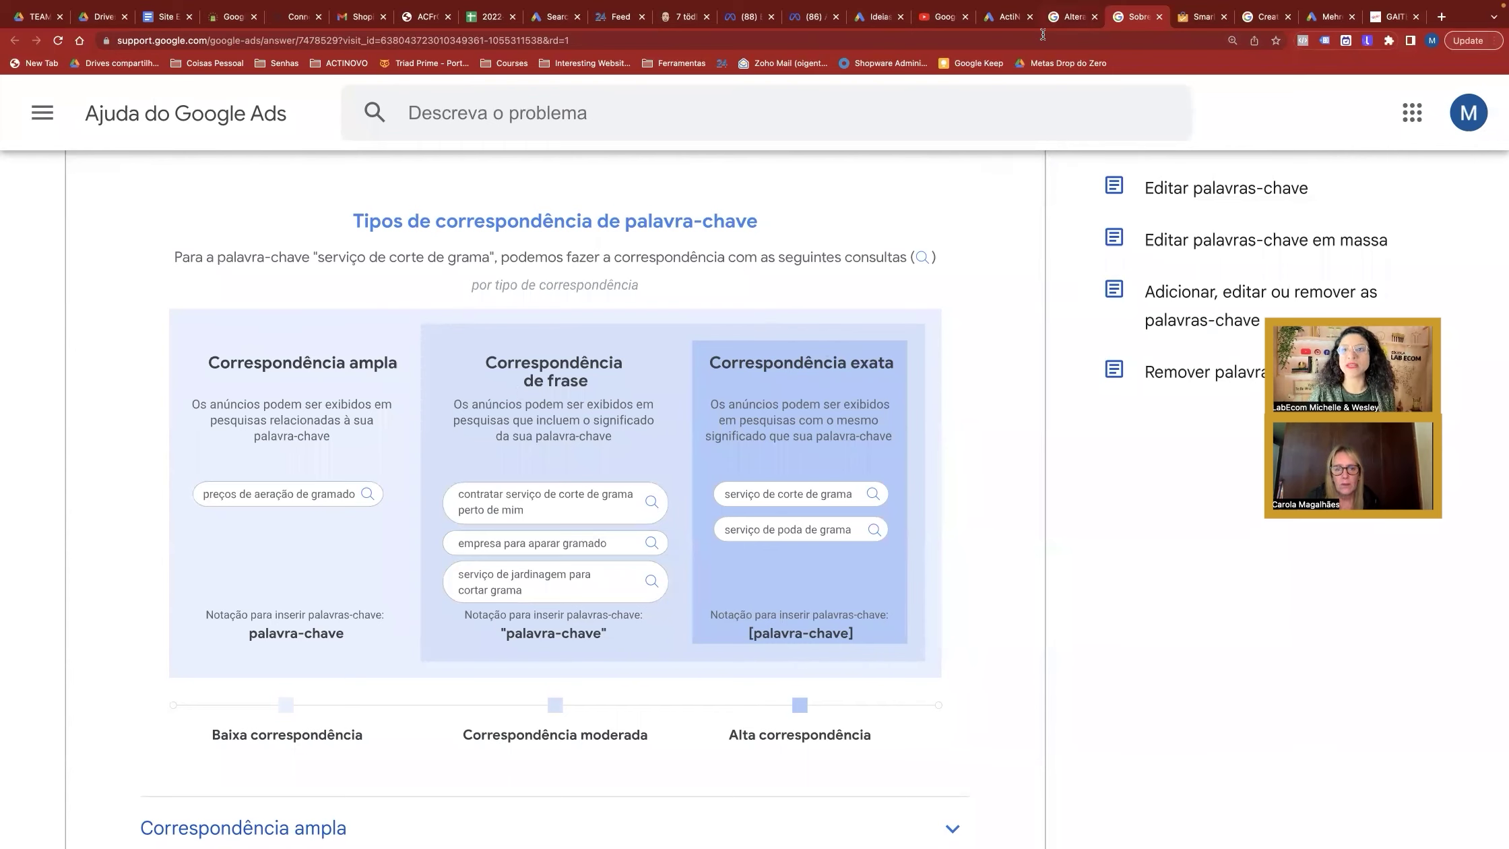
{"action": "left_click", "coordinate": [1322, 25]}
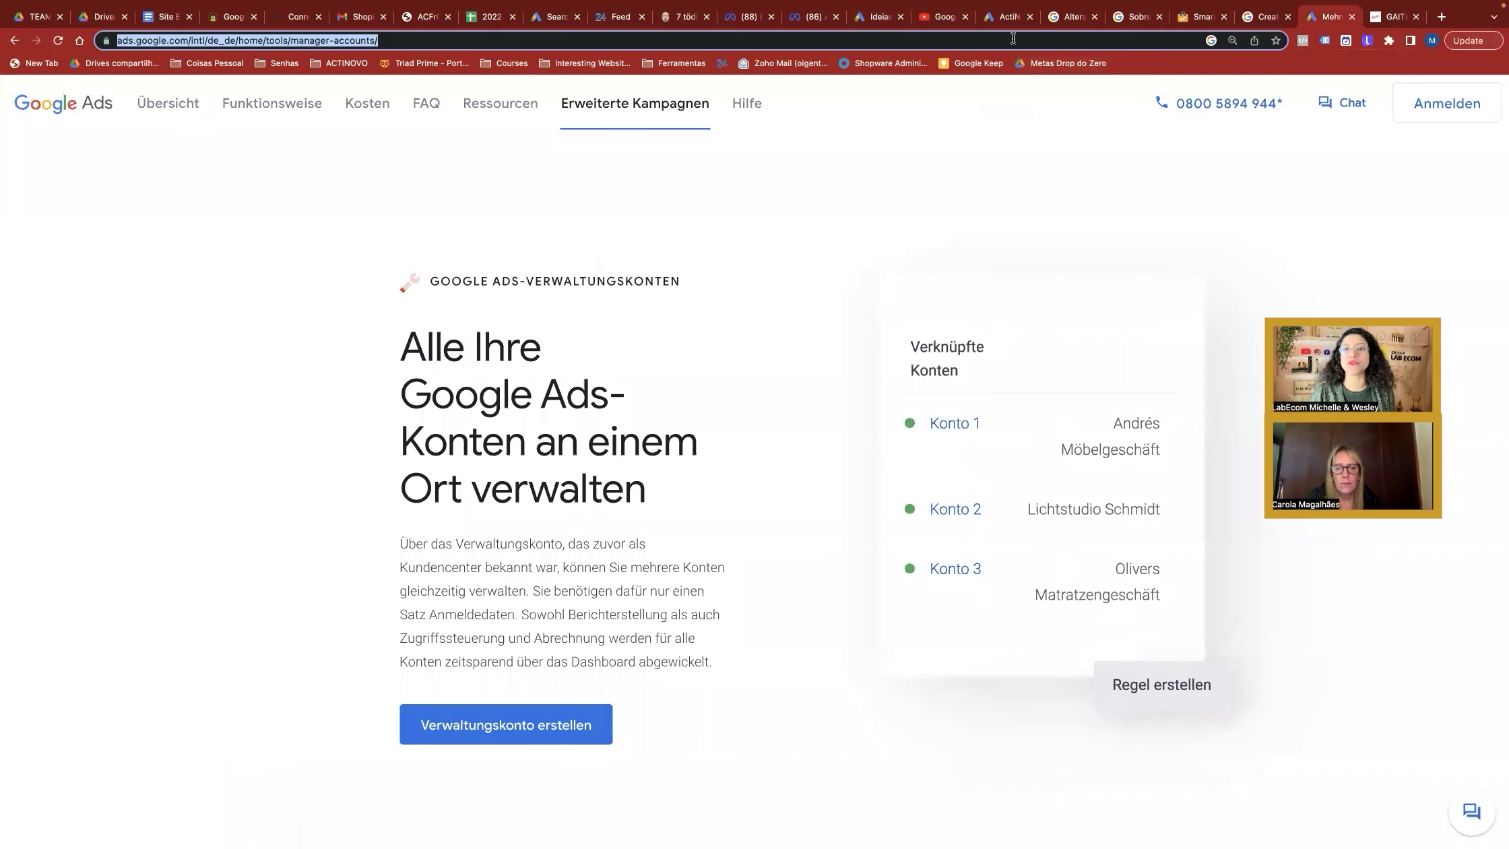
{"action": "left_click", "coordinate": [992, 19]}
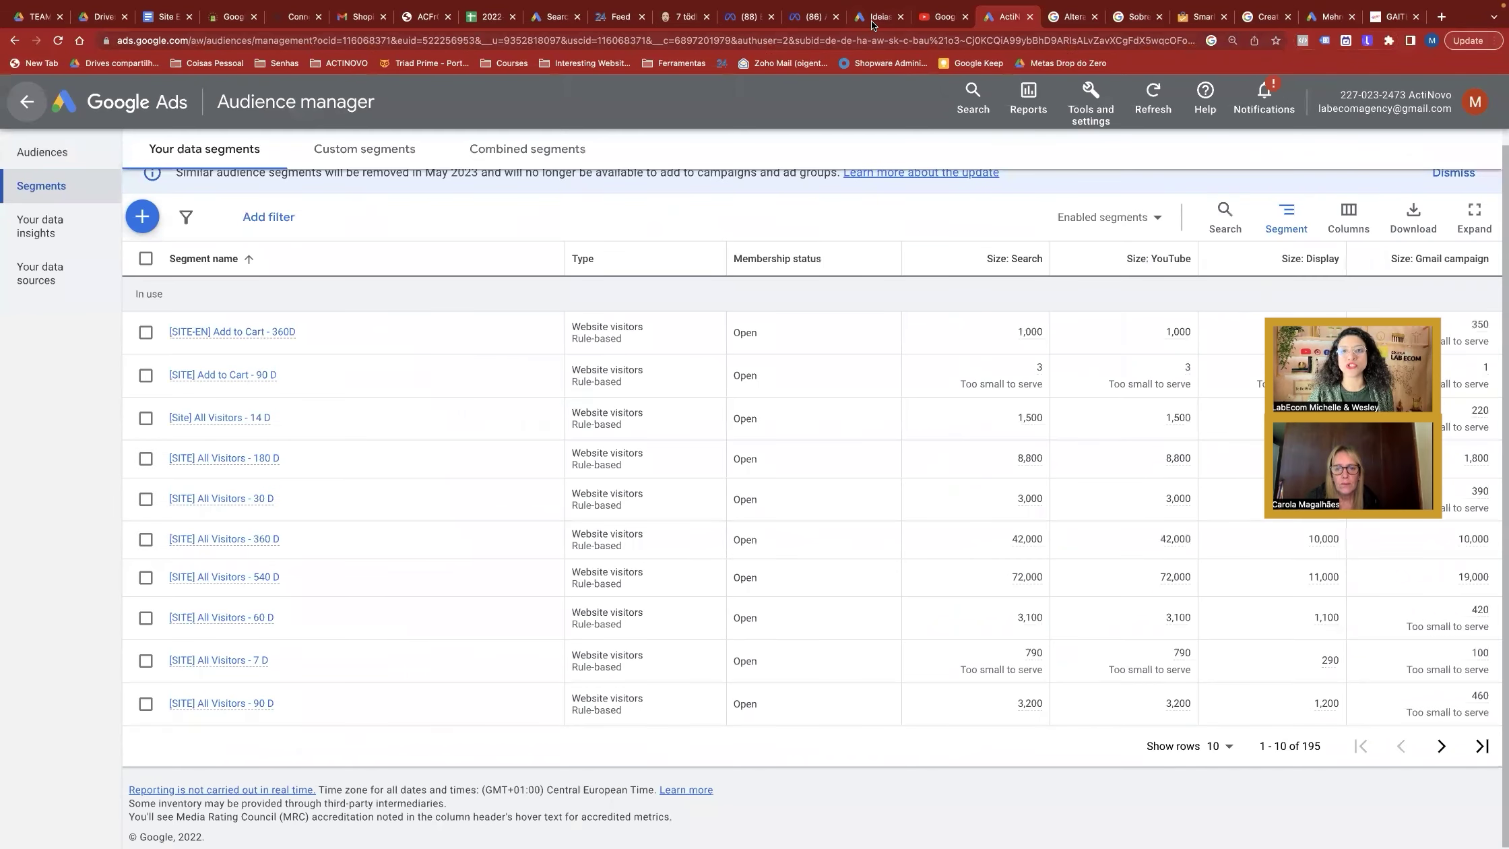
- Return to the keyword plan, set "prata de lei" to phrase match and add it to the plan
{"action": "left_click", "coordinate": [871, 21]}
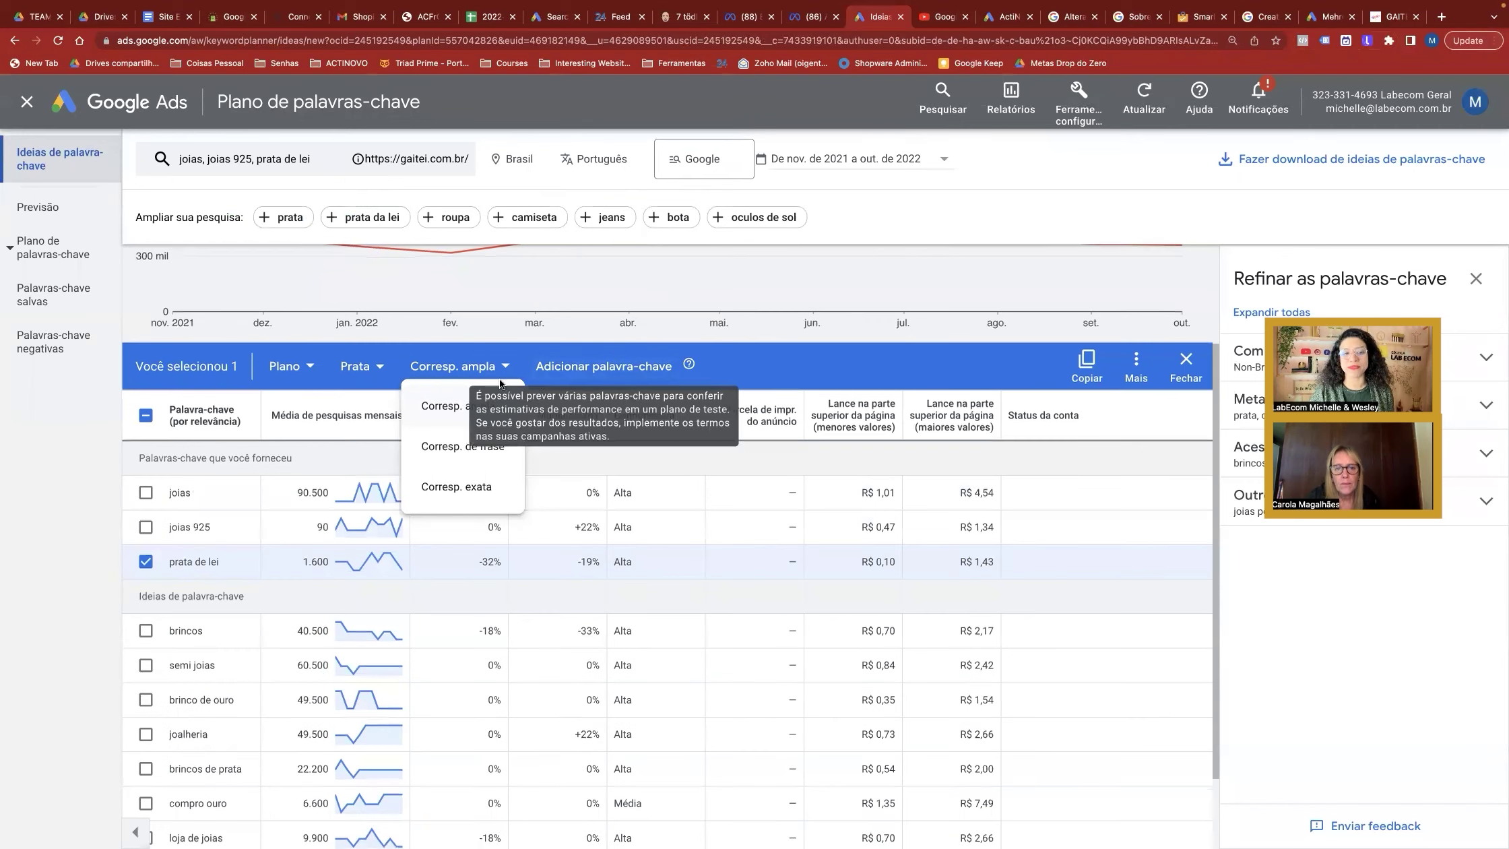
{"action": "left_click", "coordinate": [458, 446]}
{"action": "left_click", "coordinate": [615, 366]}
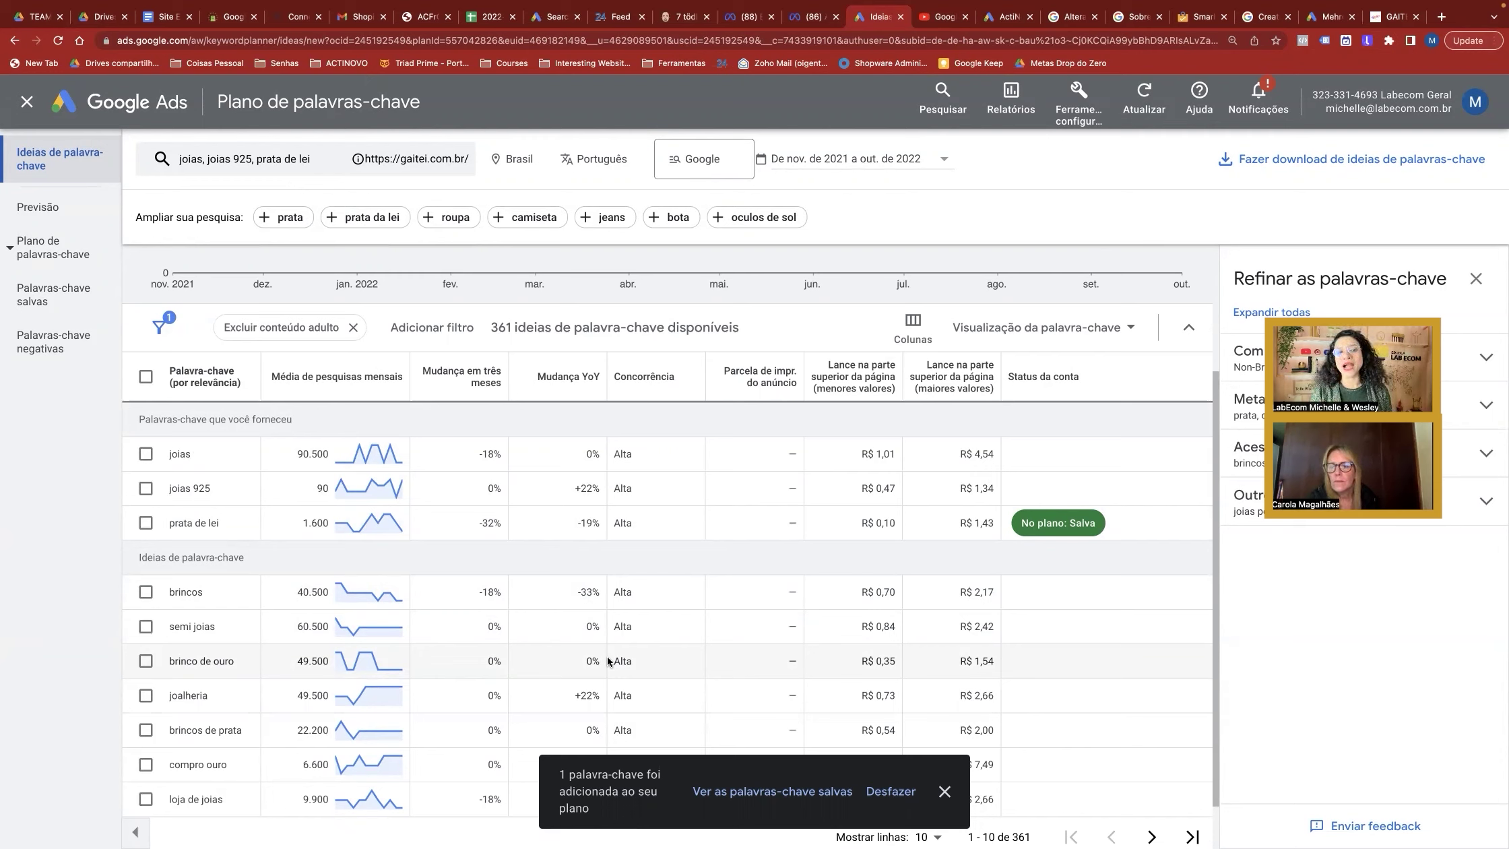
{"action": "mouse_move", "coordinate": [473, 270]}
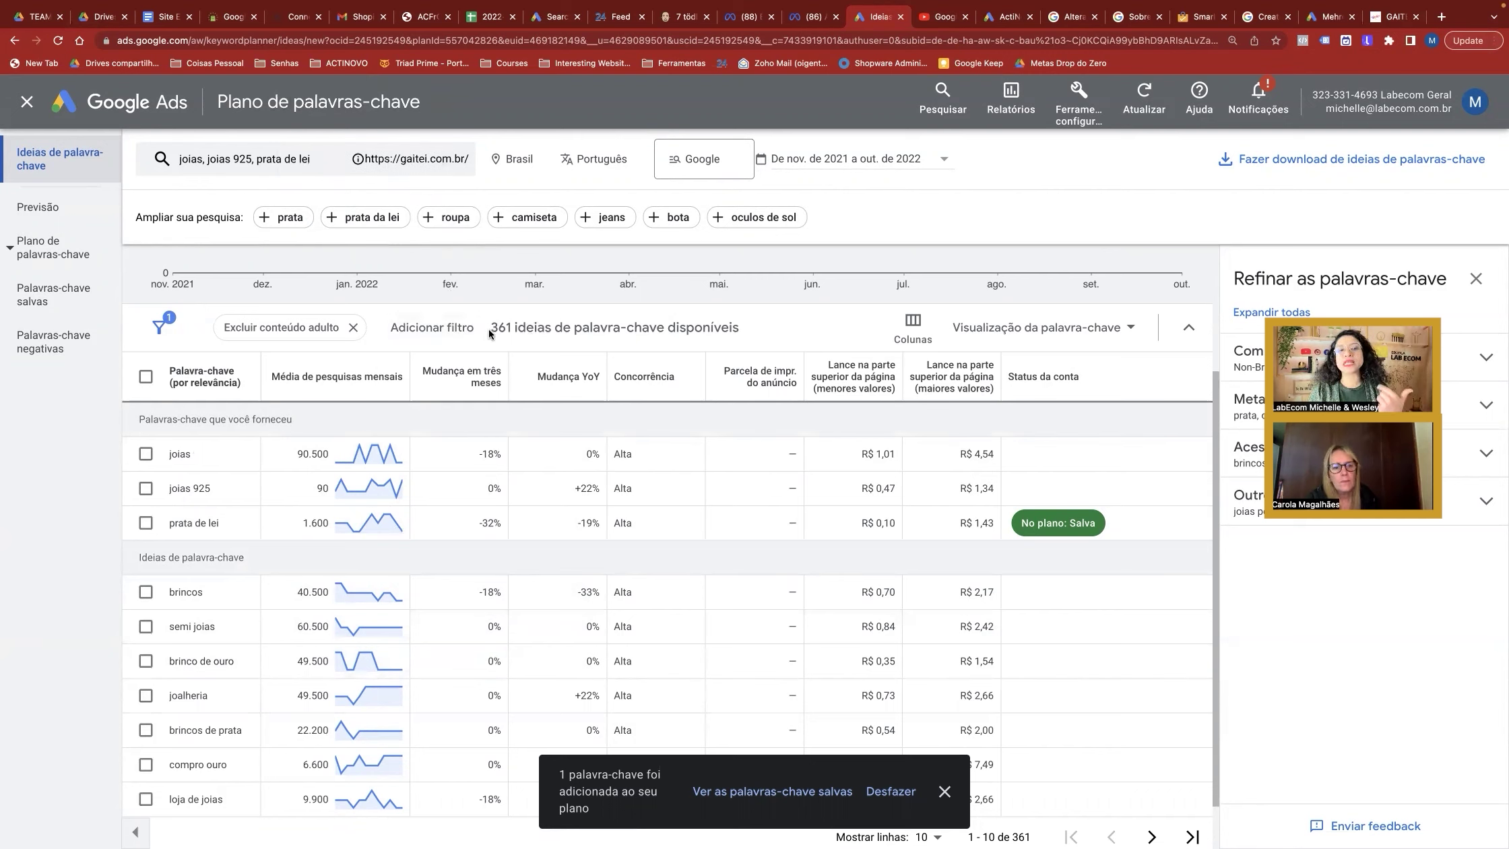